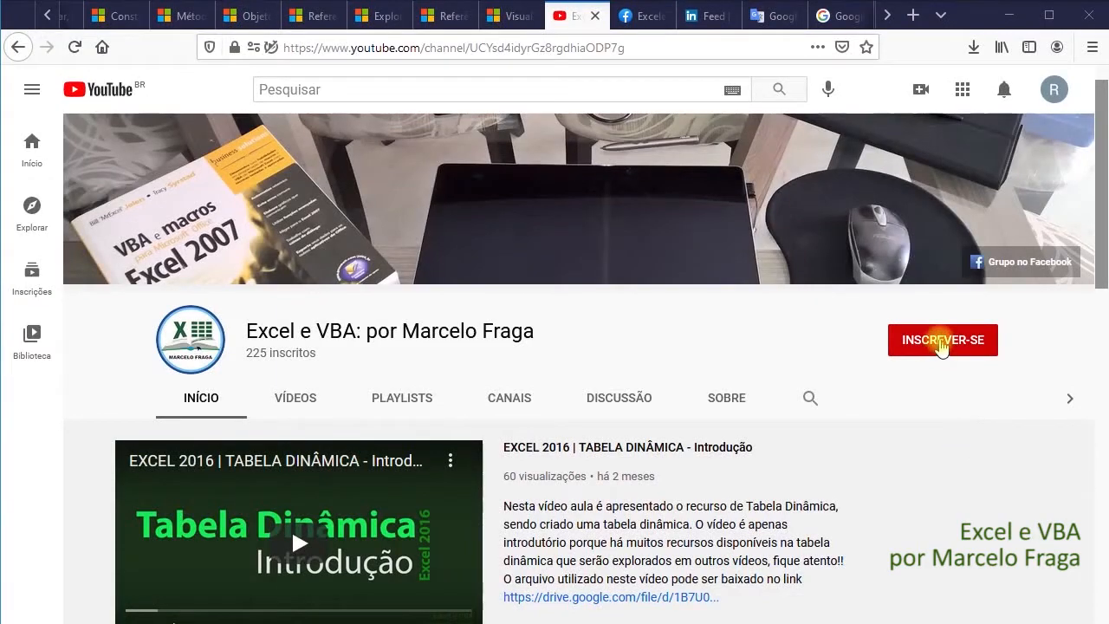
- Subscribe to the Excel e VBA channel with all notifications enabled, and like the DATADIF function video
left_click(942, 343)
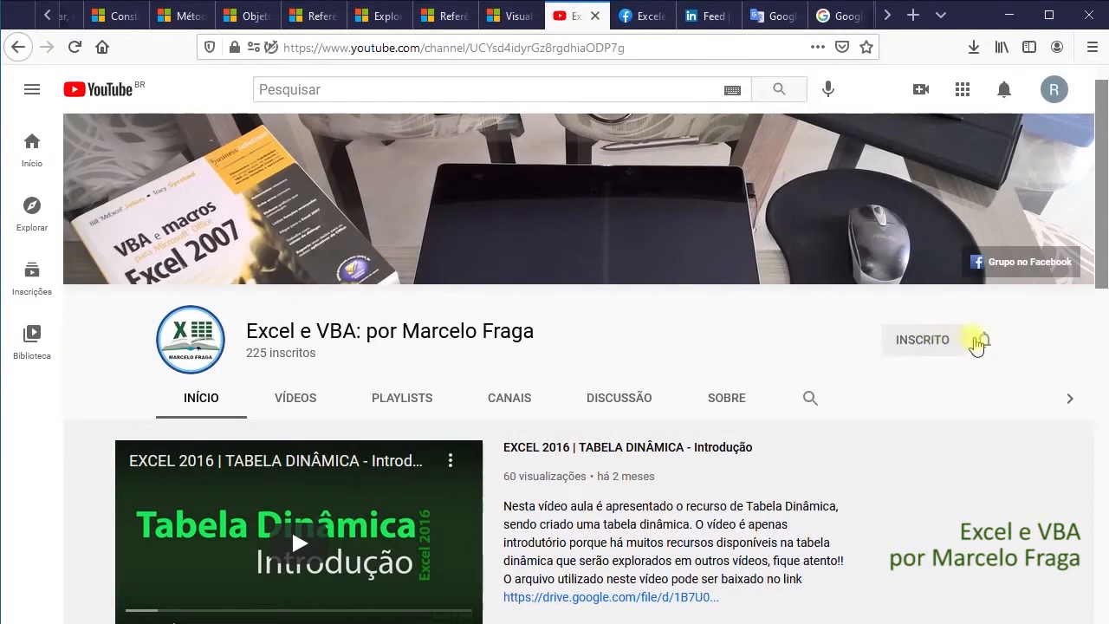
left_click(983, 341)
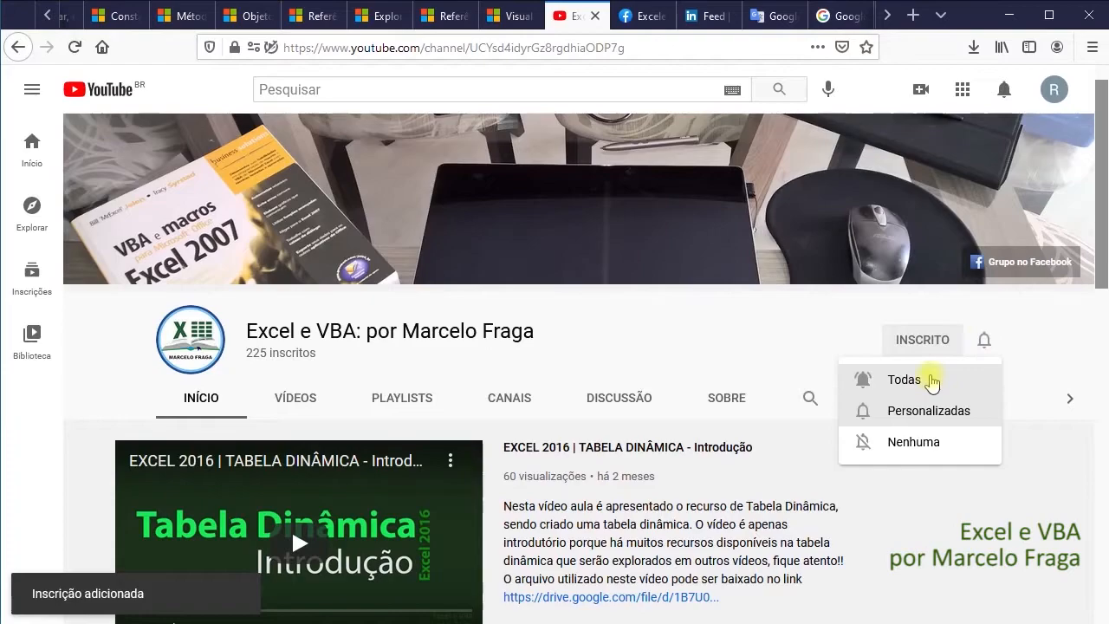
left_click(932, 382)
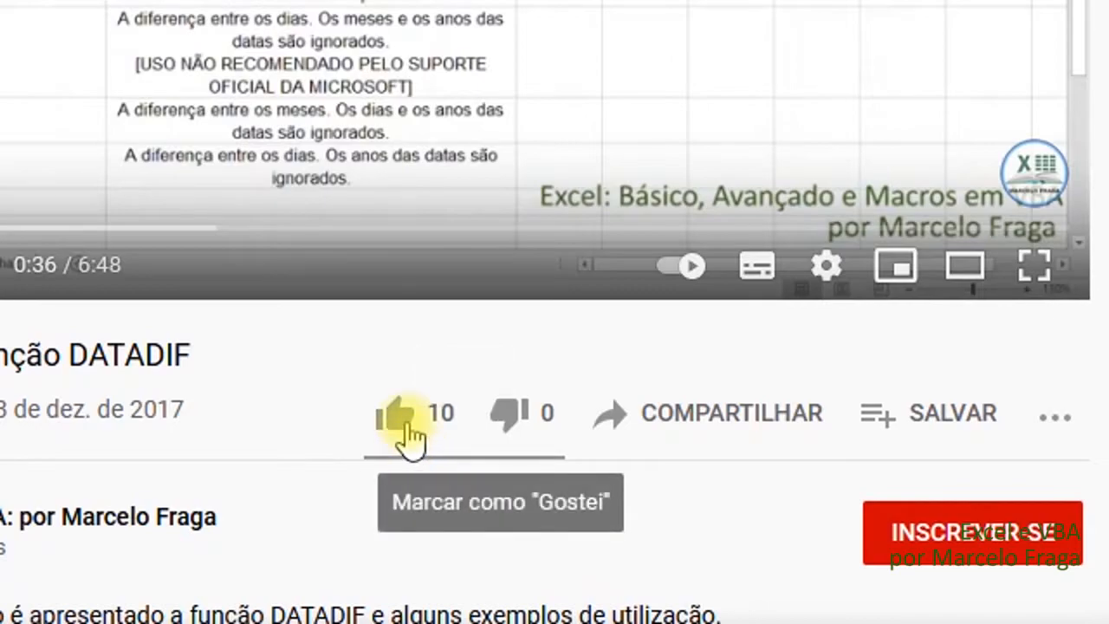
left_click(411, 422)
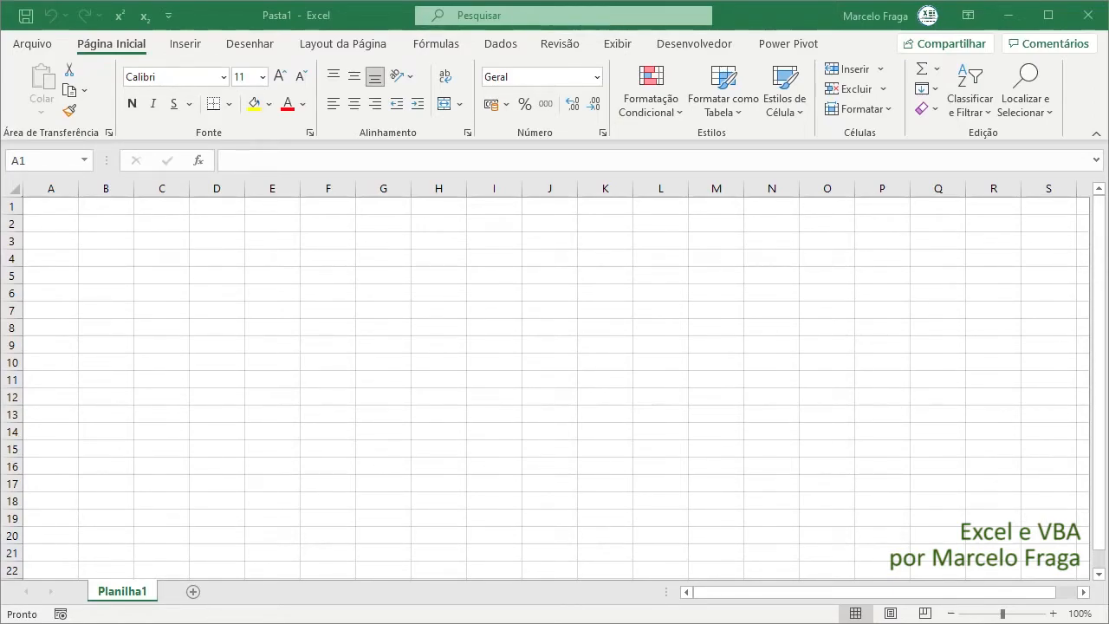
- Switch to the blank Excel workbook and enter 10% in cell B2
left_click(104, 225)
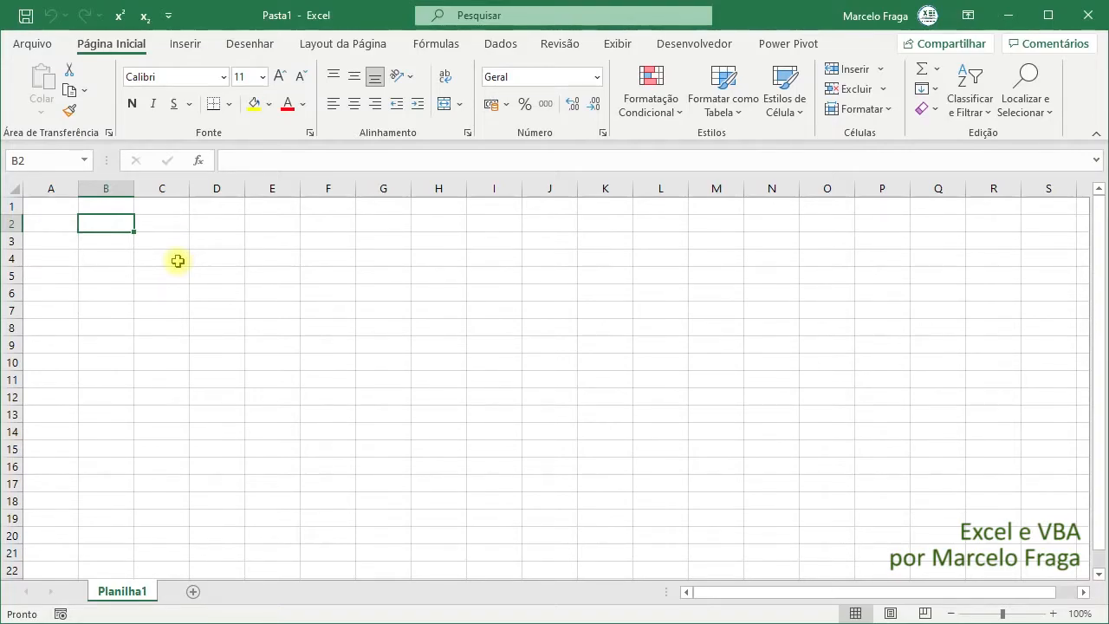
type("10")
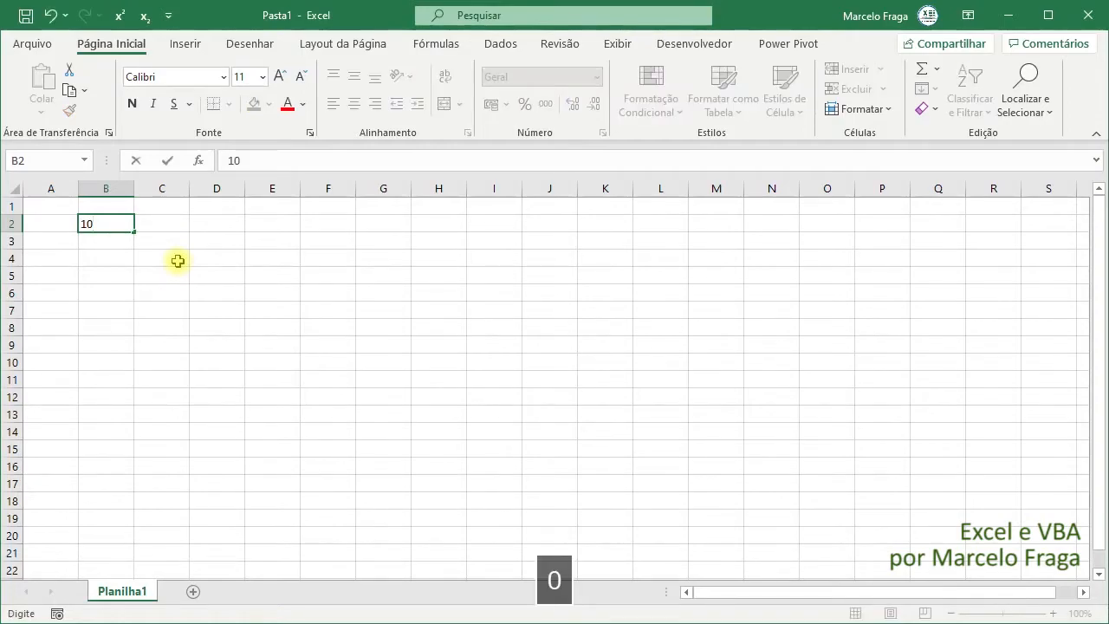
type("%")
key("Return")
key("Up")
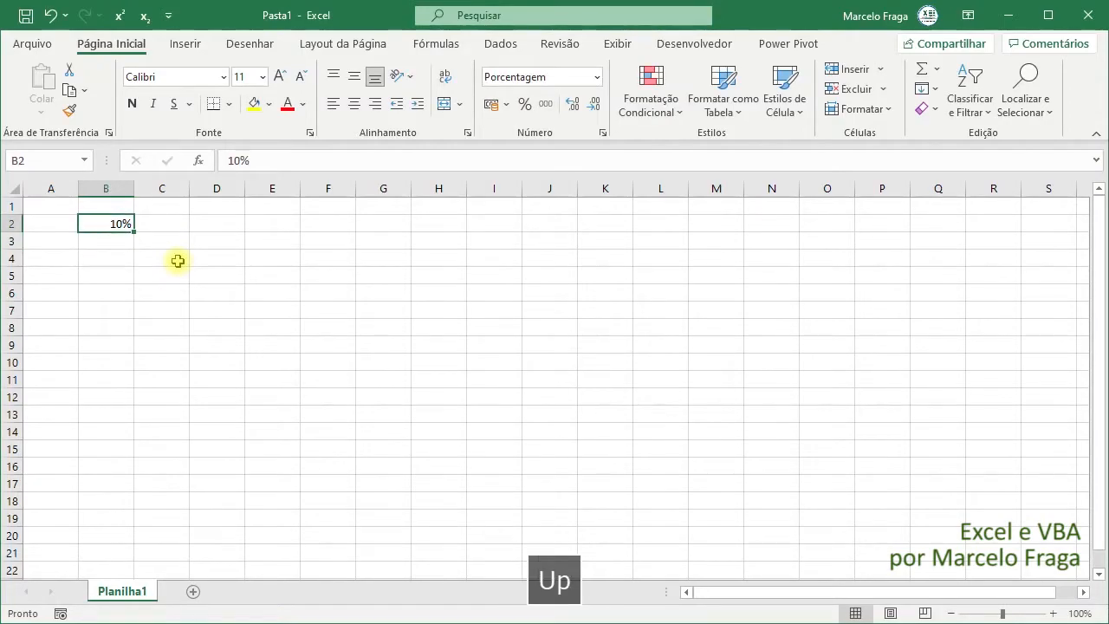
- Copy the 10% from B2 across row 2 through L2 and center the values in their cells
key("ctrl+c")
key("shift+Right")
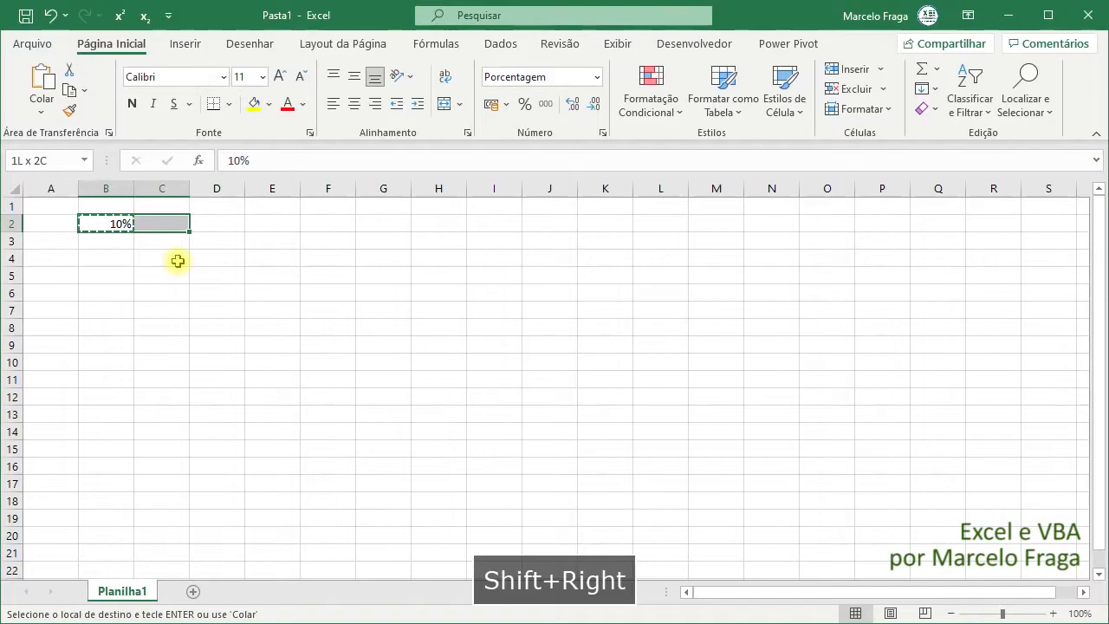
key("shift+Right")
key("shift+Right")
key("shift+Right")
key("shift+Right")
key("shift+Right")
key("shift+Right")
key("shift+Right")
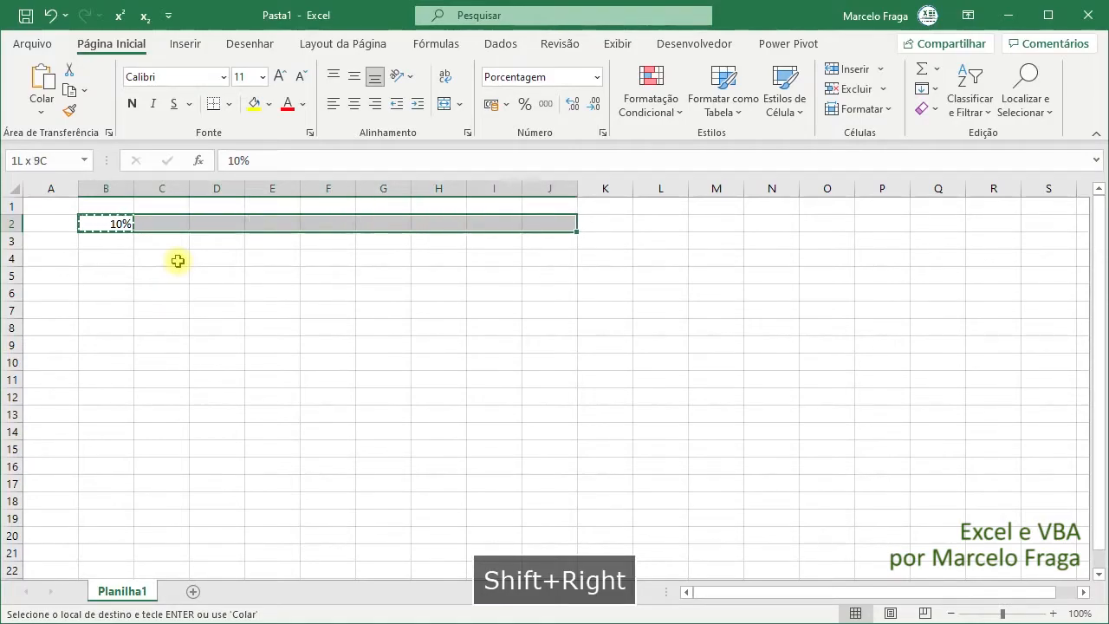
key("shift+Right")
key("shift+Right")
key("Return")
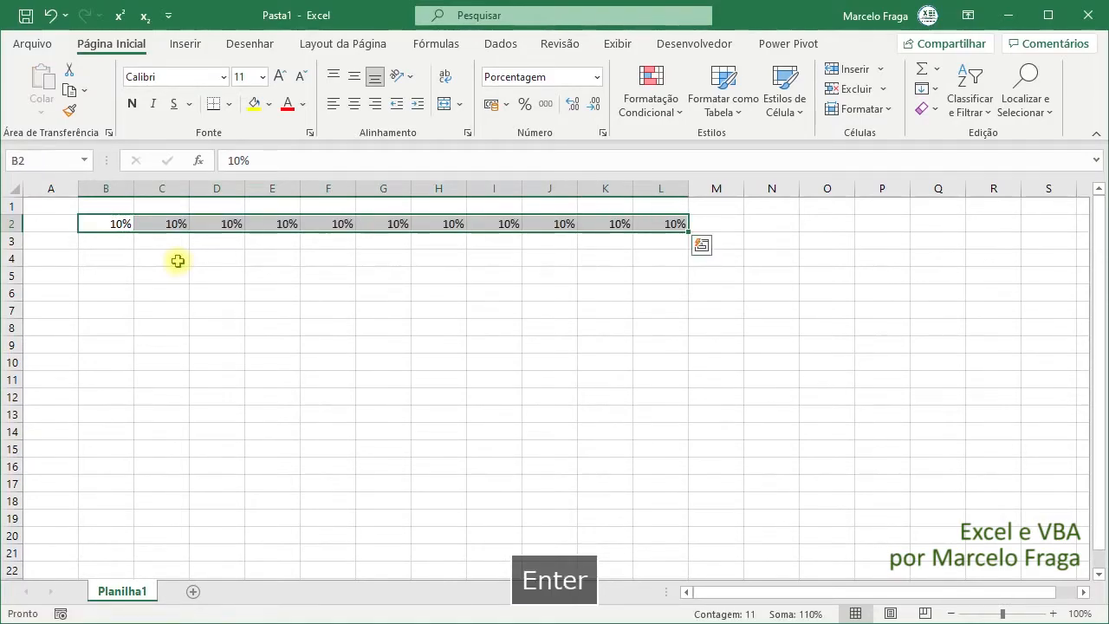
left_click(362, 102)
- Change the value in cell L2 to 100%
left_click_drag(109, 225, 617, 226)
left_click(645, 227)
key("F2")
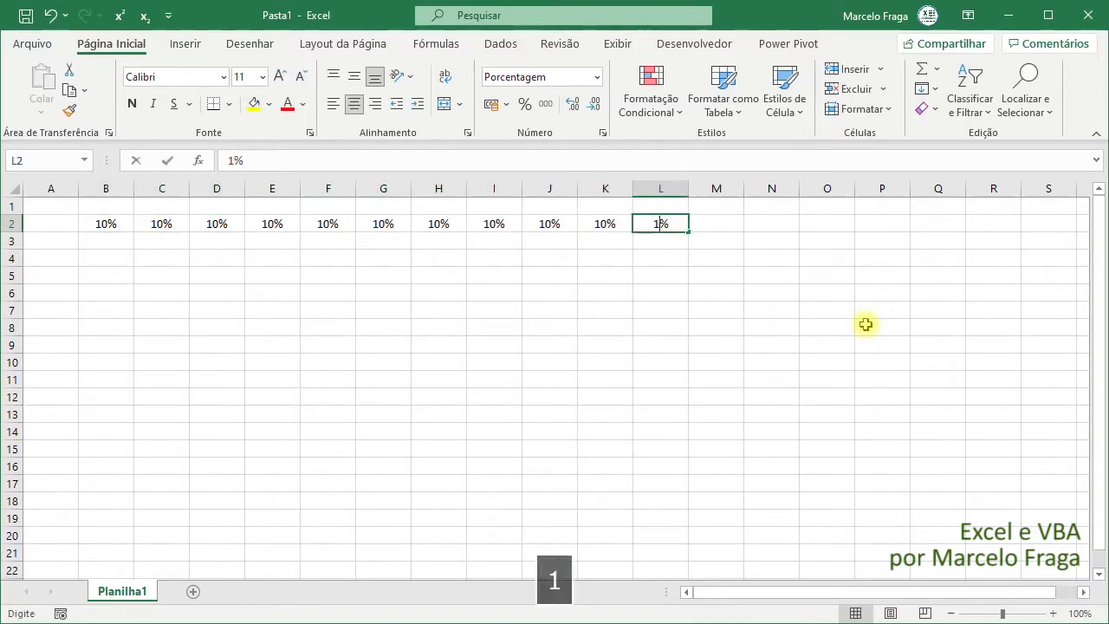
type("100")
key("Return")
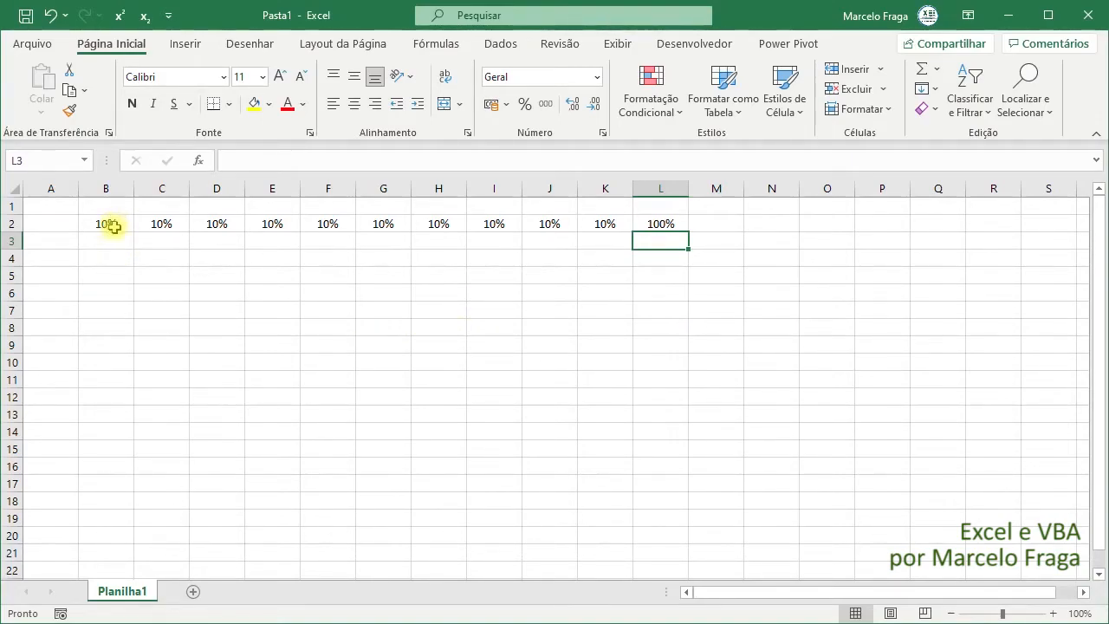
mouse_move(113, 227)
left_mouse_down()
mouse_move(656, 224)
mouse_move(104, 223)
left_mouse_up()
left_click(655, 223)
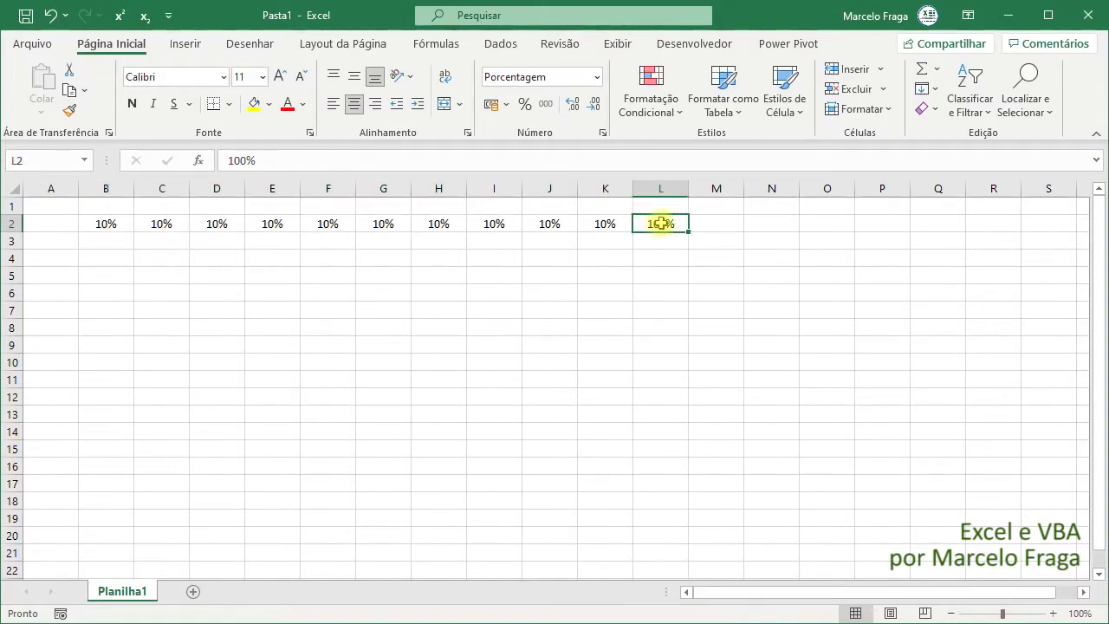
- Enter the heading "Parcelas" in cell B1 above the percentages
left_click(94, 207)
type("P")
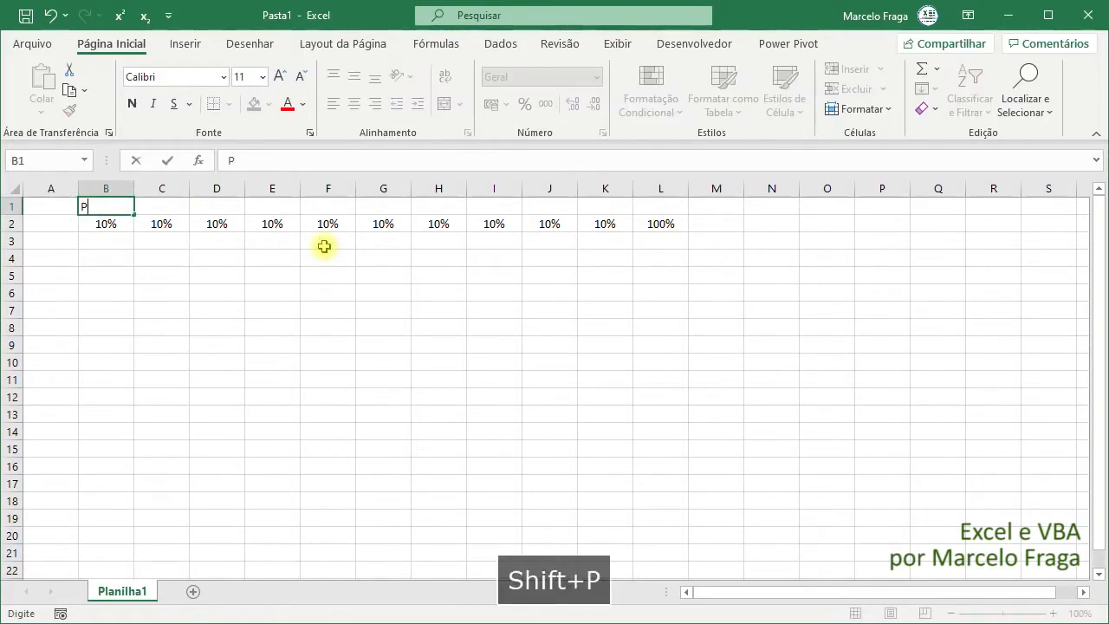
type("arcelas")
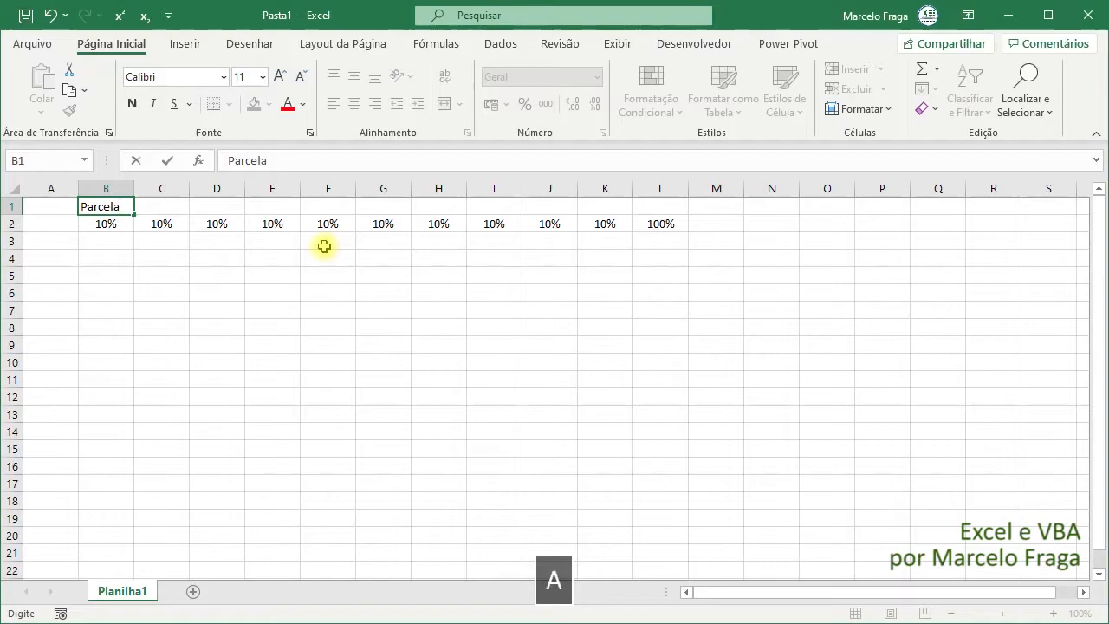
key("Return")
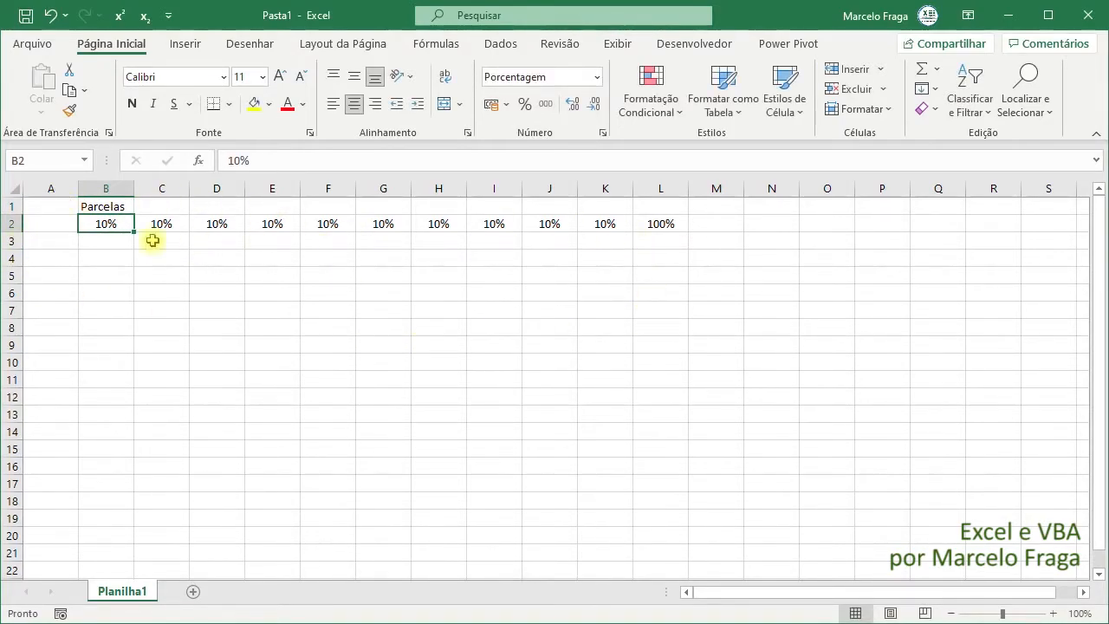
- Insert a doughnut chart from the percentages in B2:L2 and place it centrally below the data
left_click_drag(94, 223, 661, 225)
left_click(185, 45)
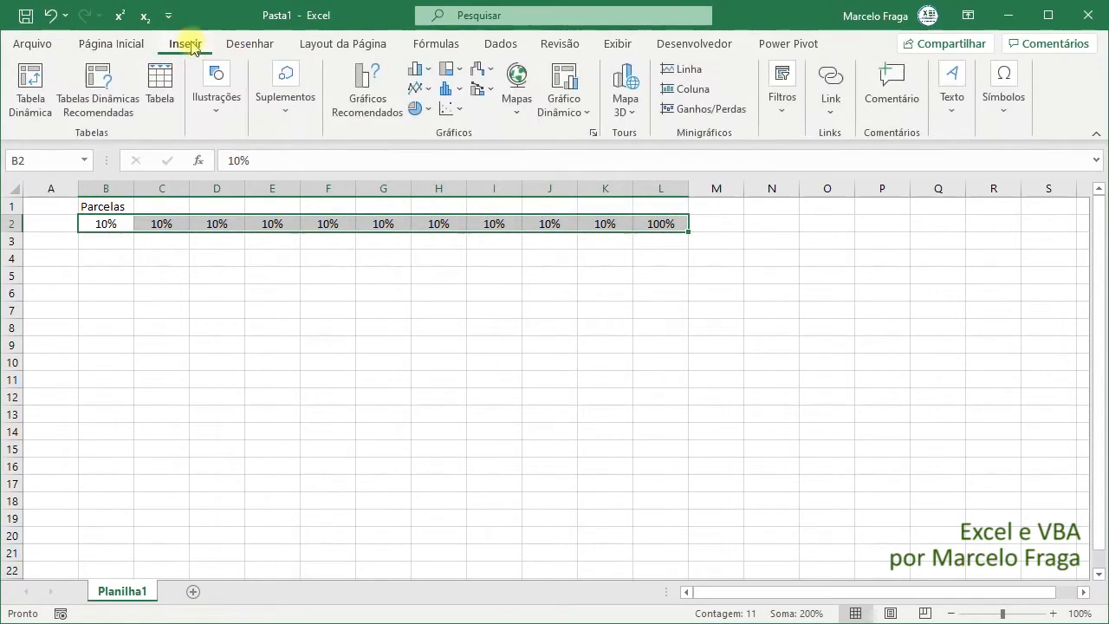
left_click(444, 105)
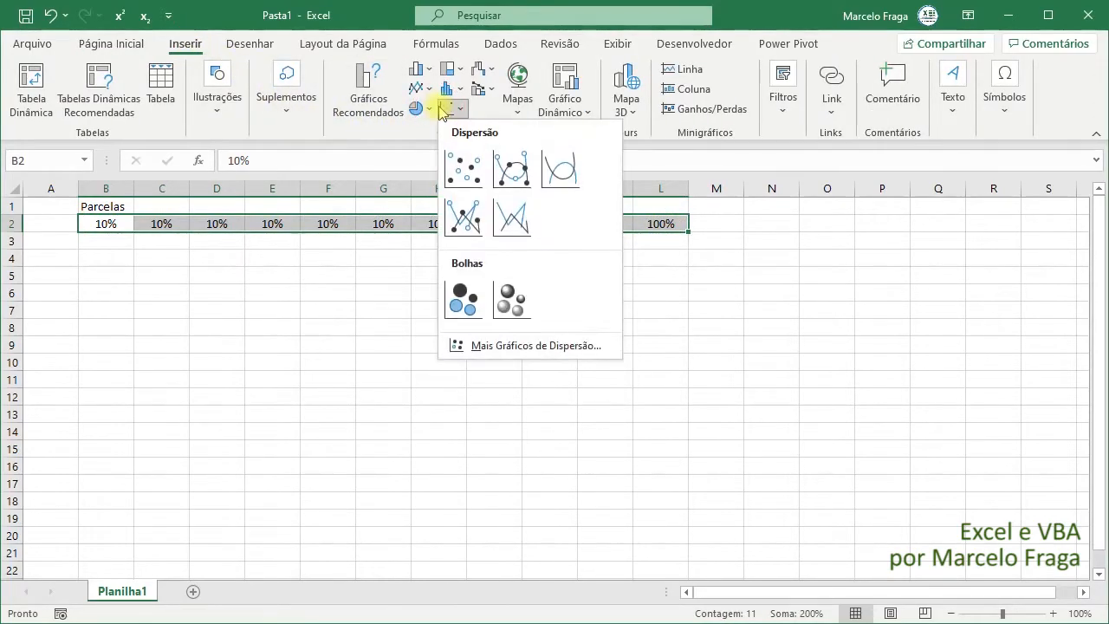
left_click(433, 108)
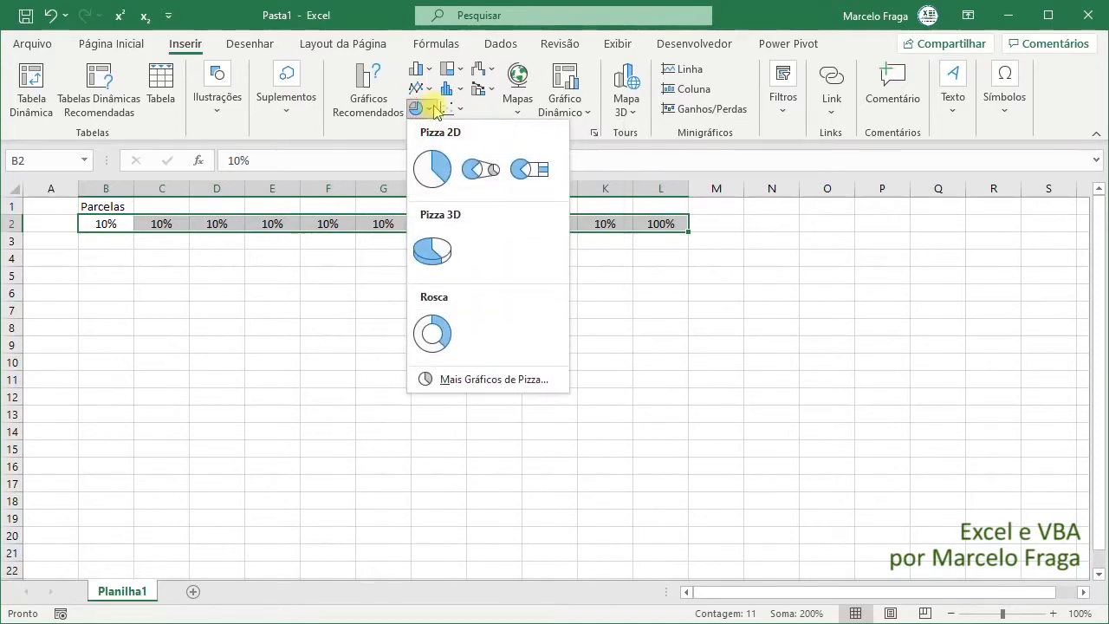
left_click(434, 332)
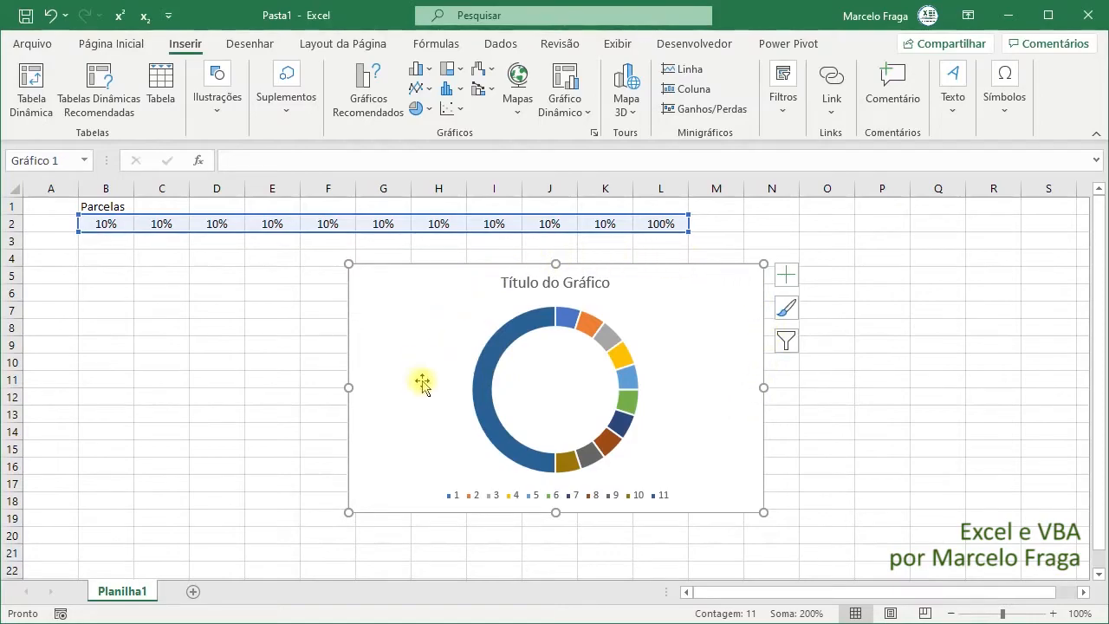
left_click_drag(410, 315, 333, 313)
- Delete the legend and the title from the doughnut chart
left_click(448, 491)
key("Delete")
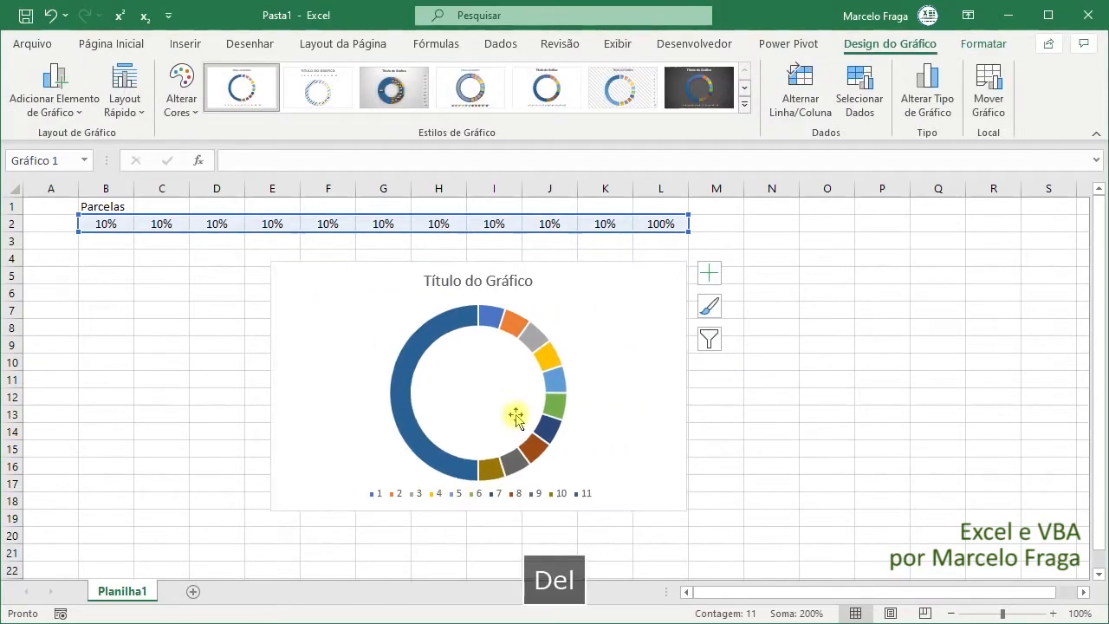
left_click(508, 283)
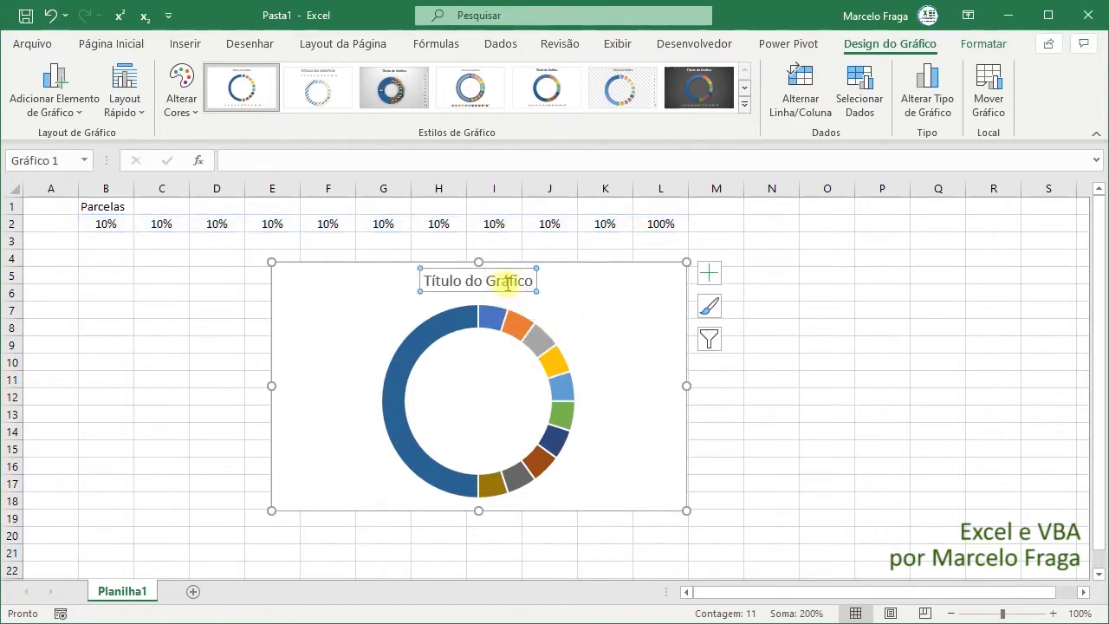
key("Delete")
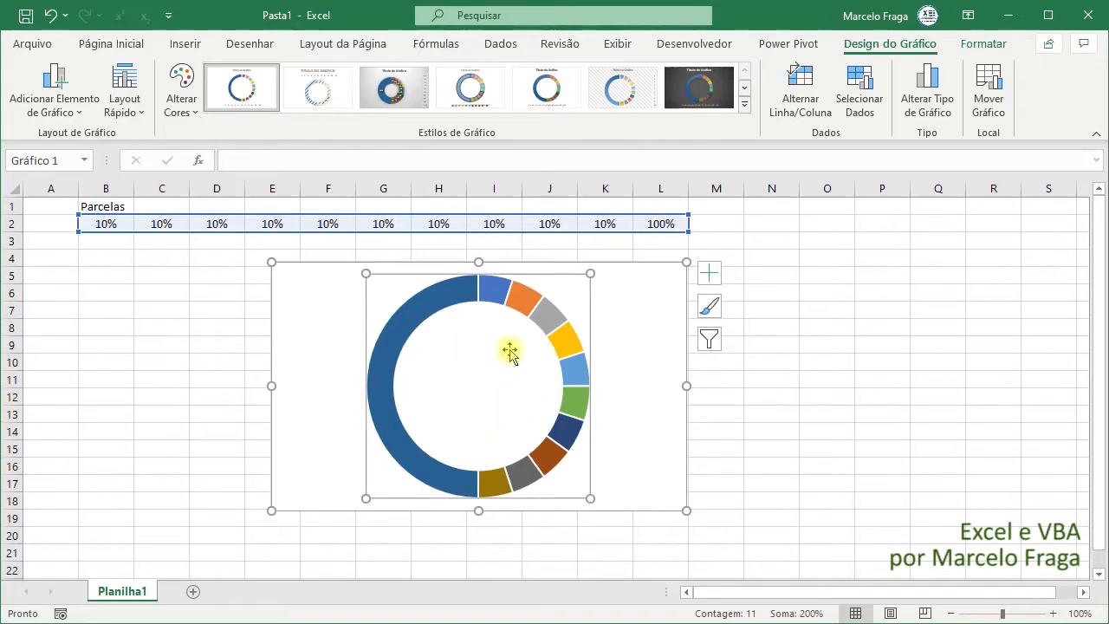
- Preview the colorful and monochromatic color palettes on the doughnut chart without applying any of them
left_click(494, 291)
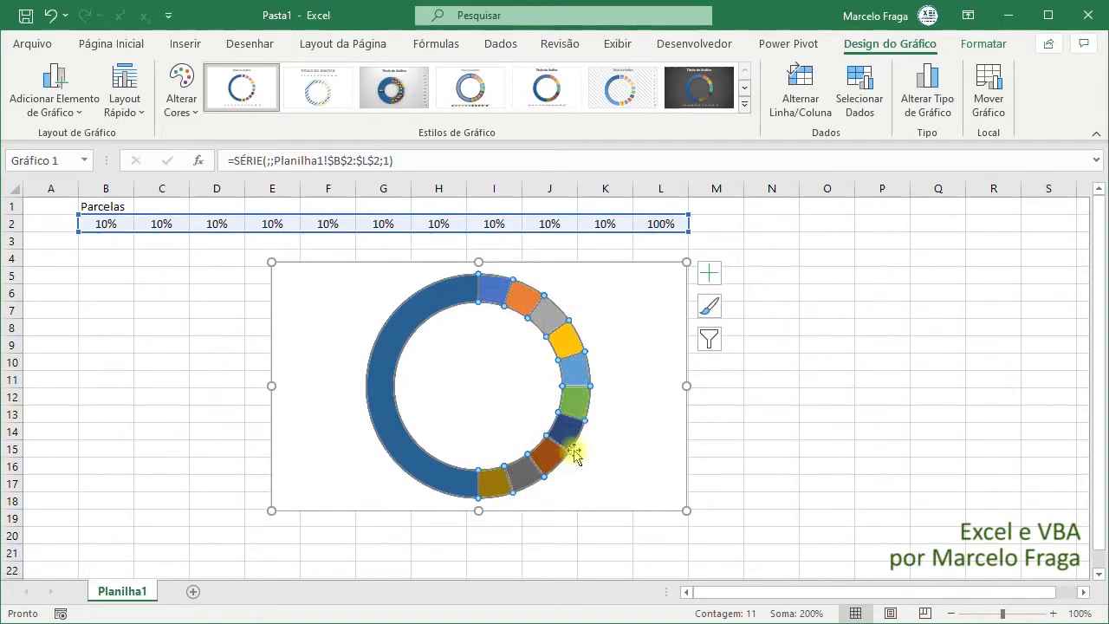
left_click(529, 382)
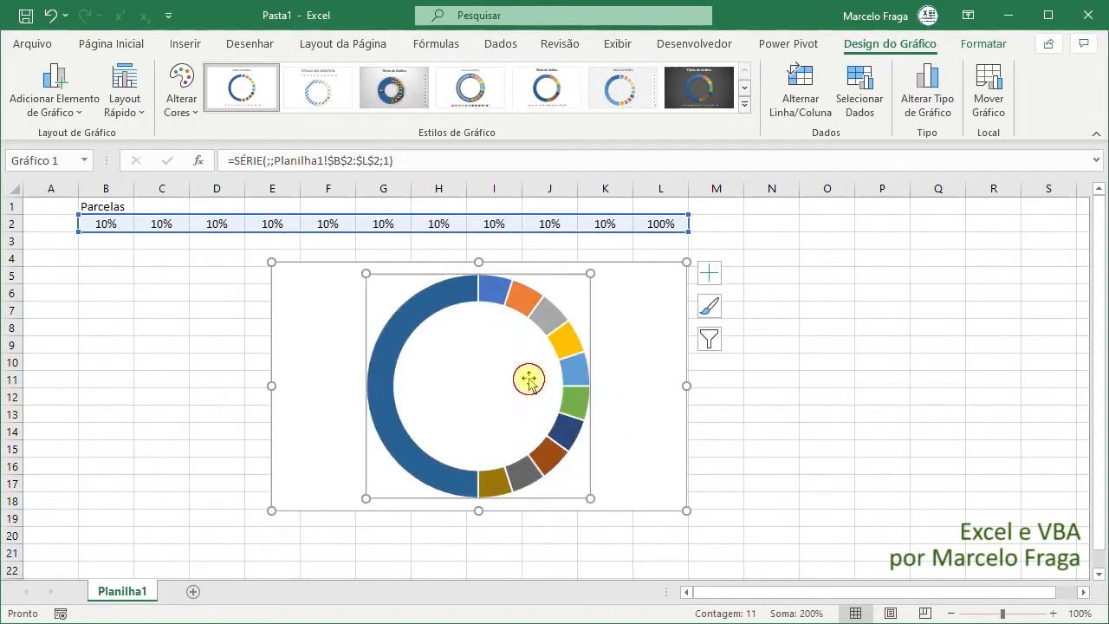
left_click(494, 295)
left_click(494, 295)
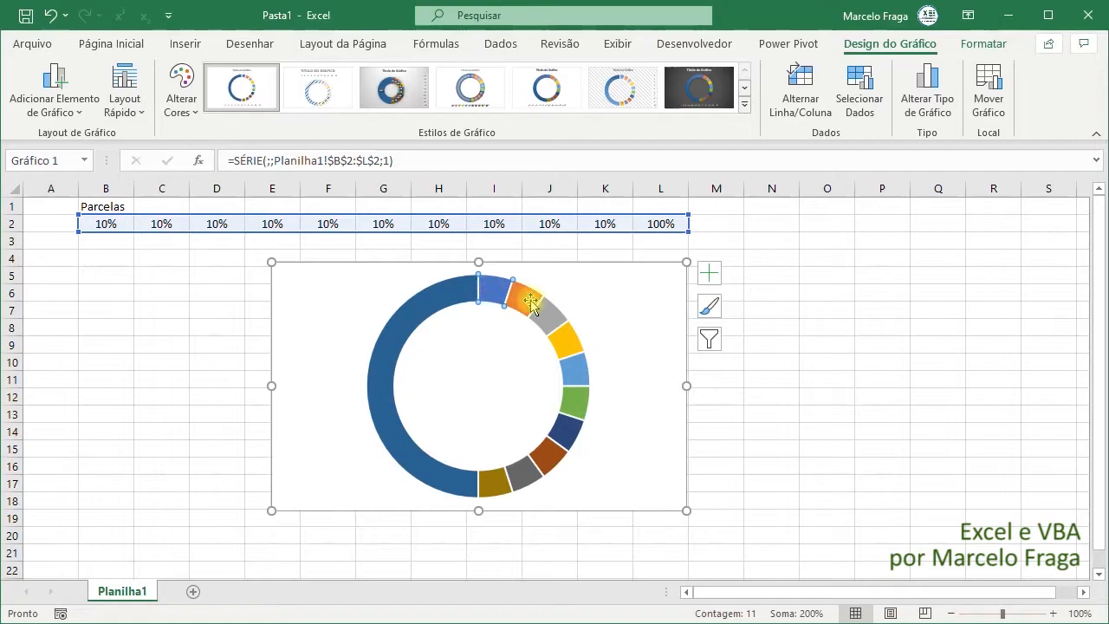
left_click(184, 111)
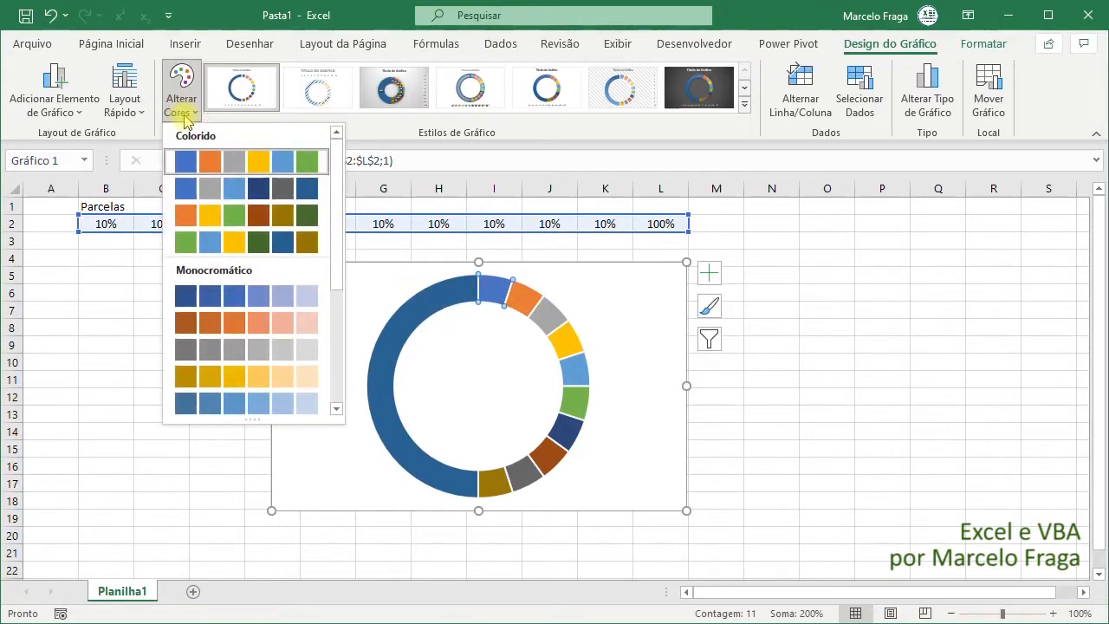
left_click_drag(335, 243, 337, 384)
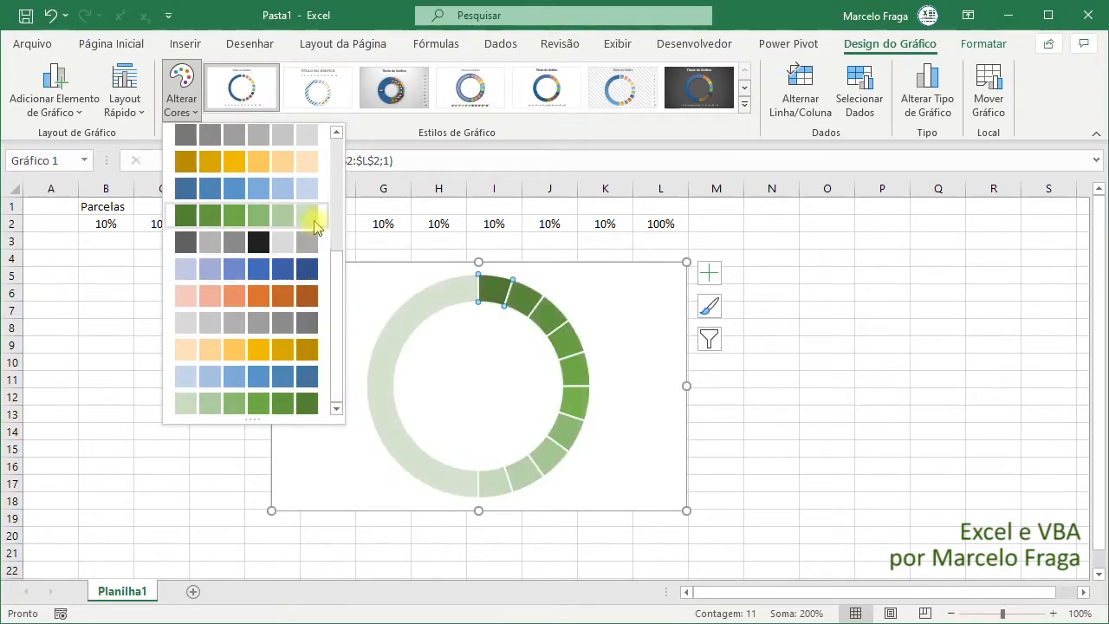
scroll(307, 207, "up", 10)
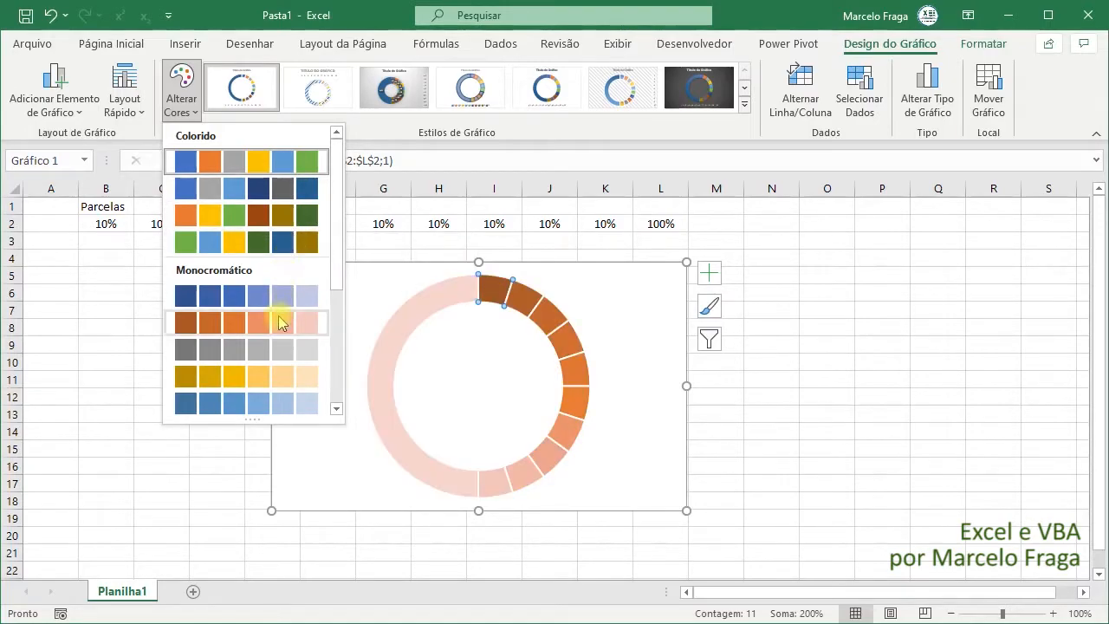
left_click_drag(337, 272, 337, 396)
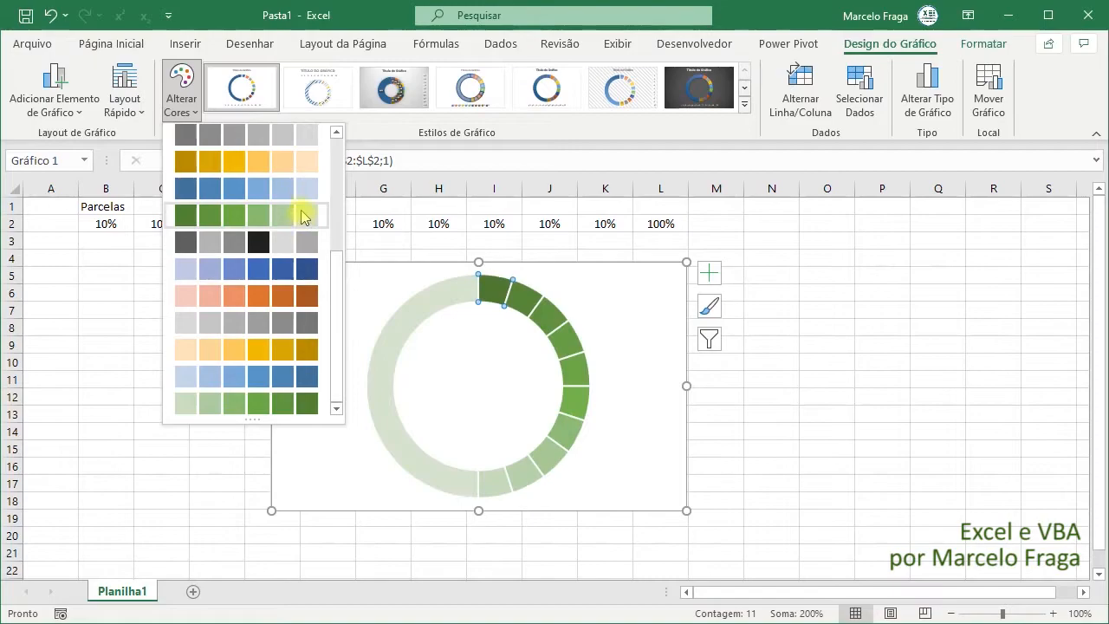
scroll(302, 198, "up", 3)
scroll(301, 198, "up", 2)
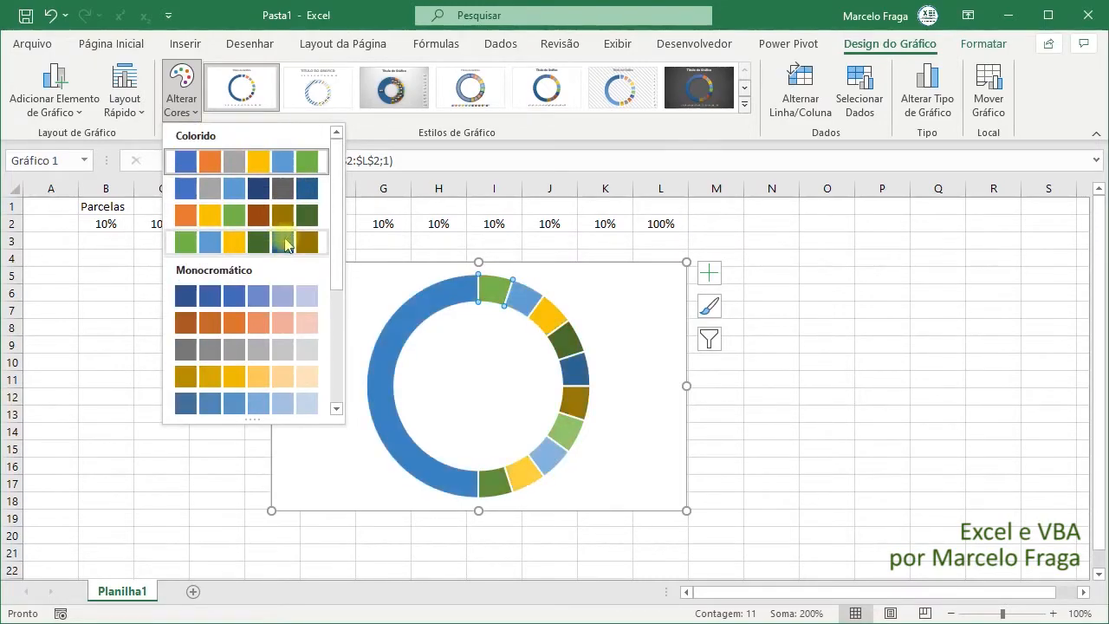
left_click_drag(338, 266, 334, 400)
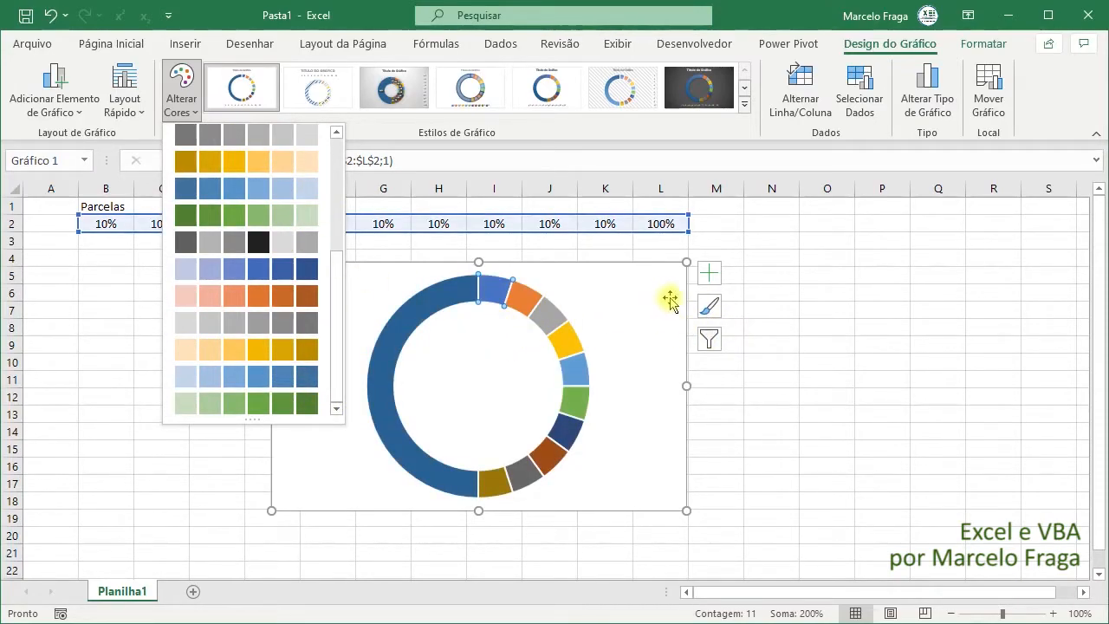
key("Escape")
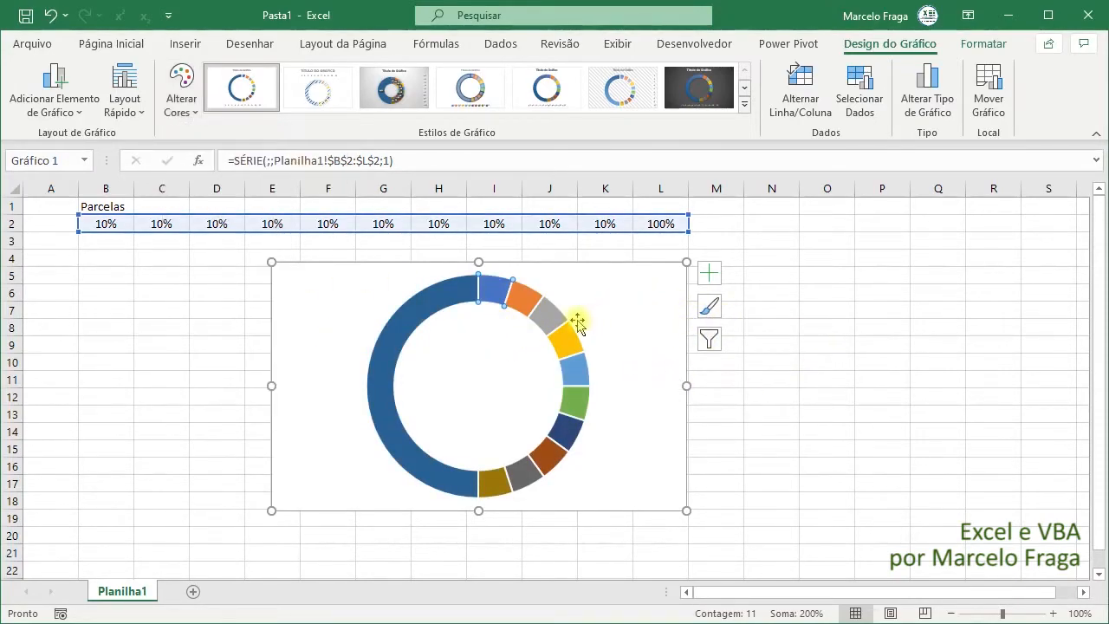
- Fill only the doughnut's first 10% slice with solid standard dark red
left_click(495, 335)
left_click(494, 297)
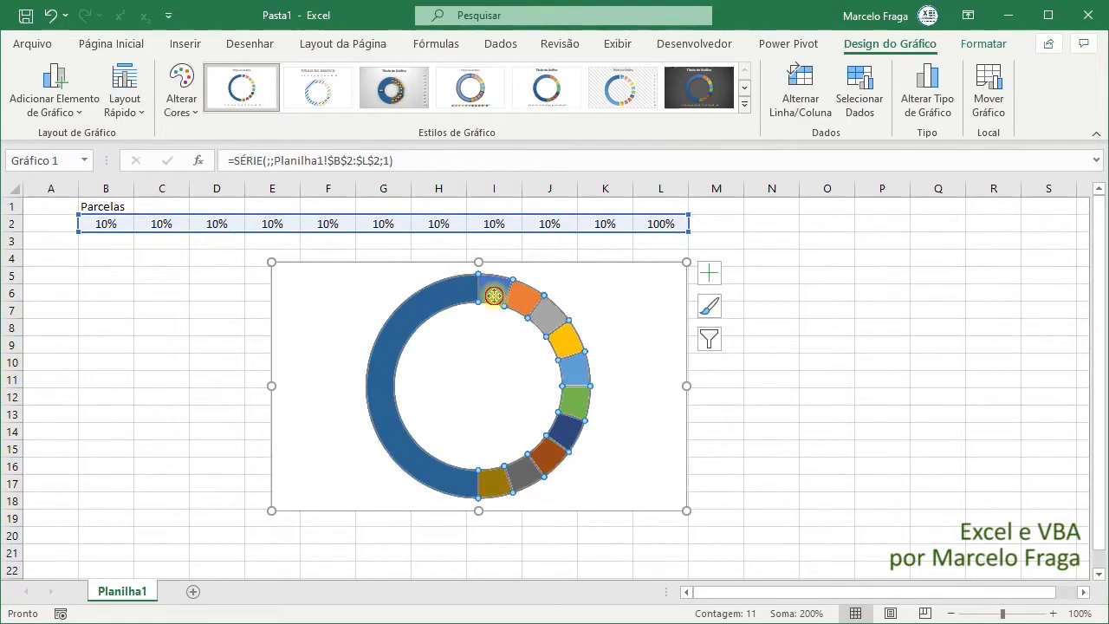
left_click(494, 297)
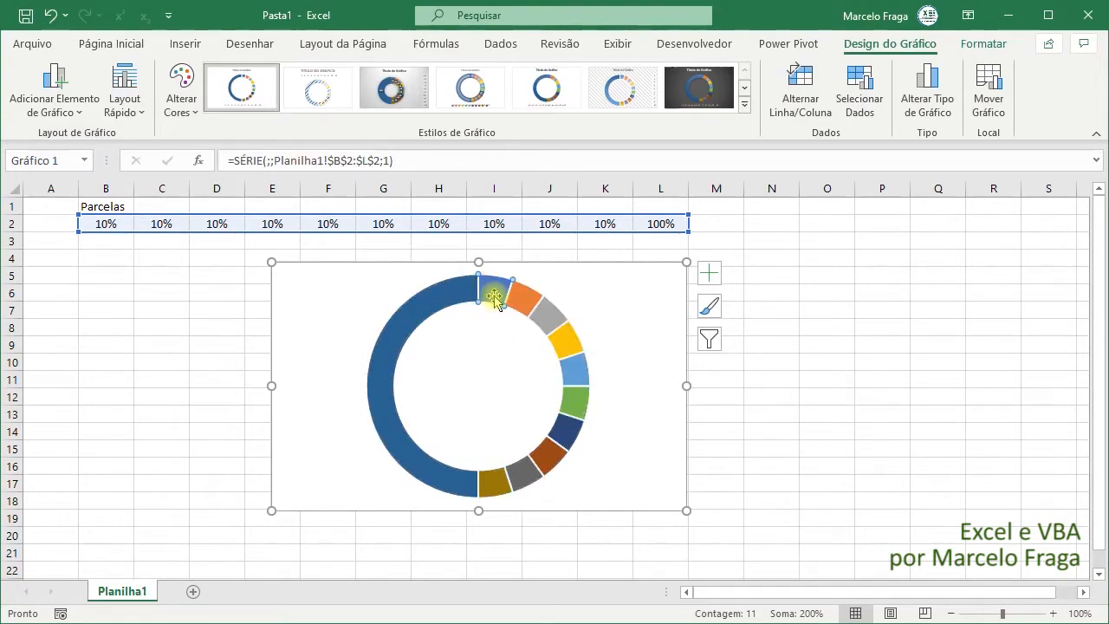
left_click(979, 43)
left_click(70, 89)
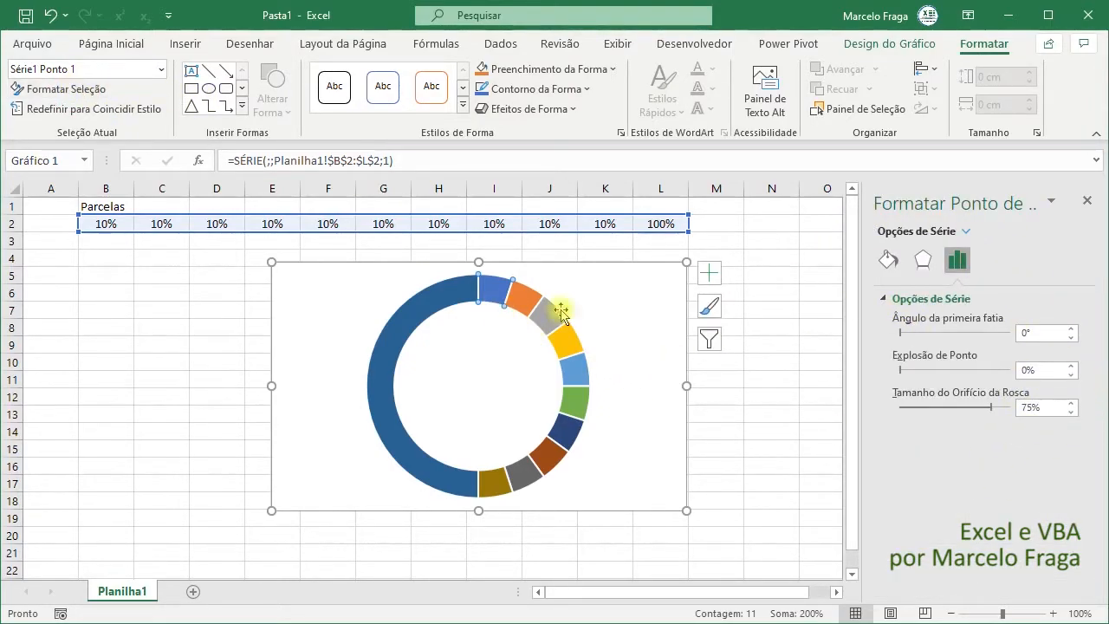
left_click(888, 261)
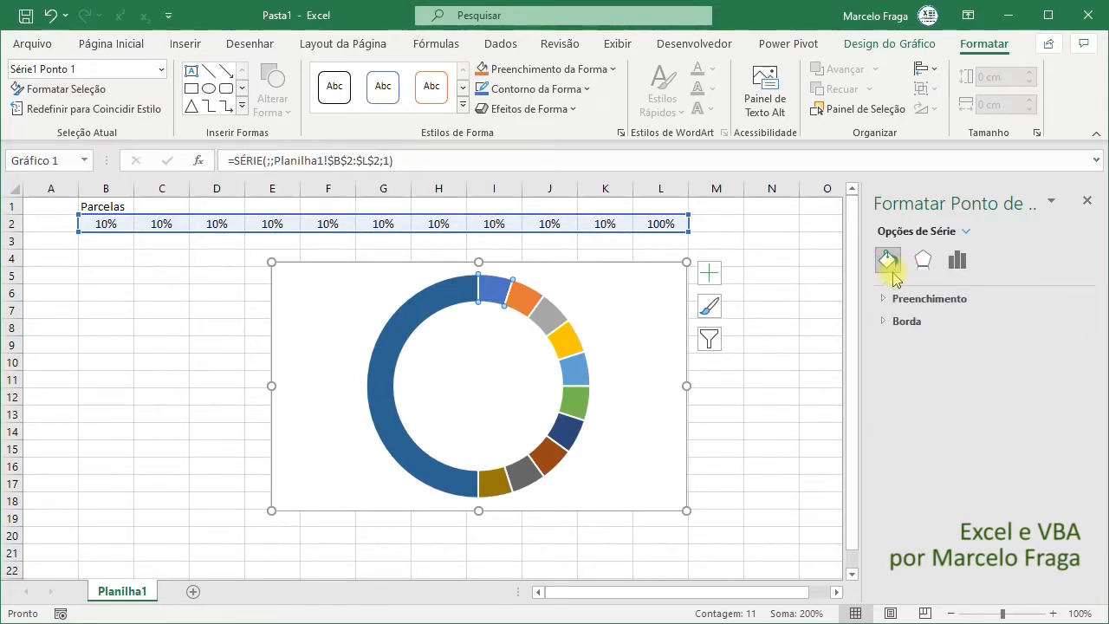
left_click(881, 299)
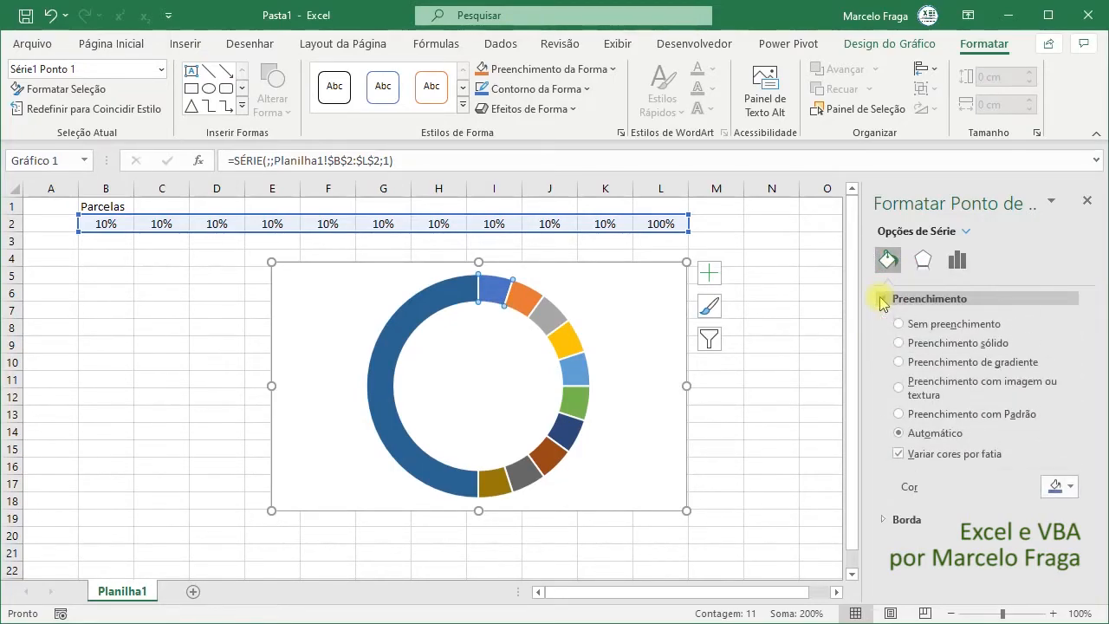
left_click(1072, 486)
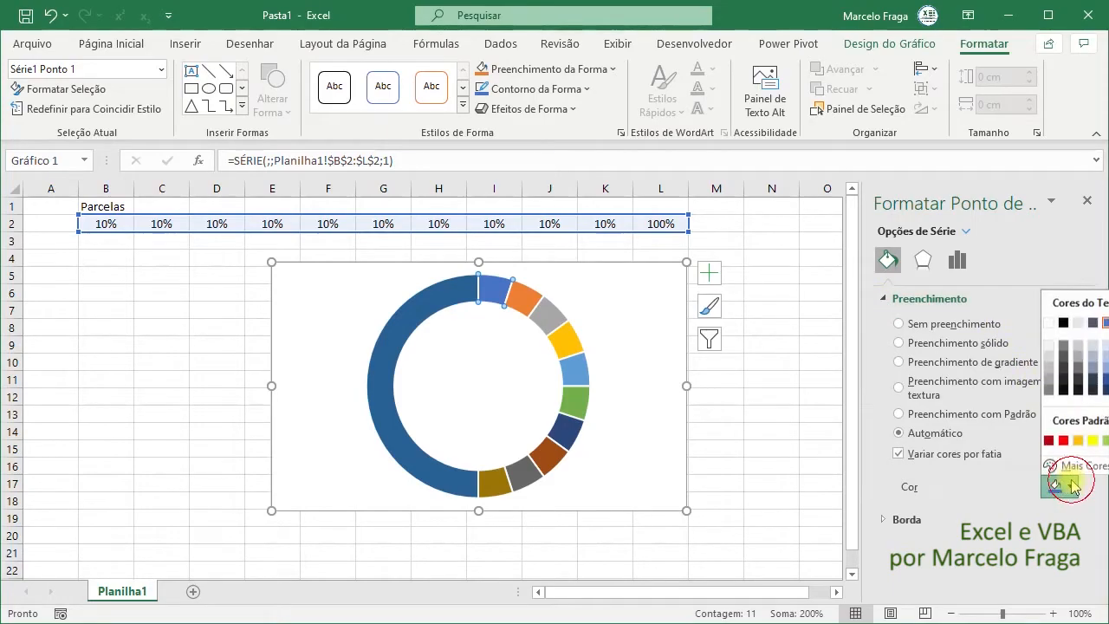
left_click(1050, 442)
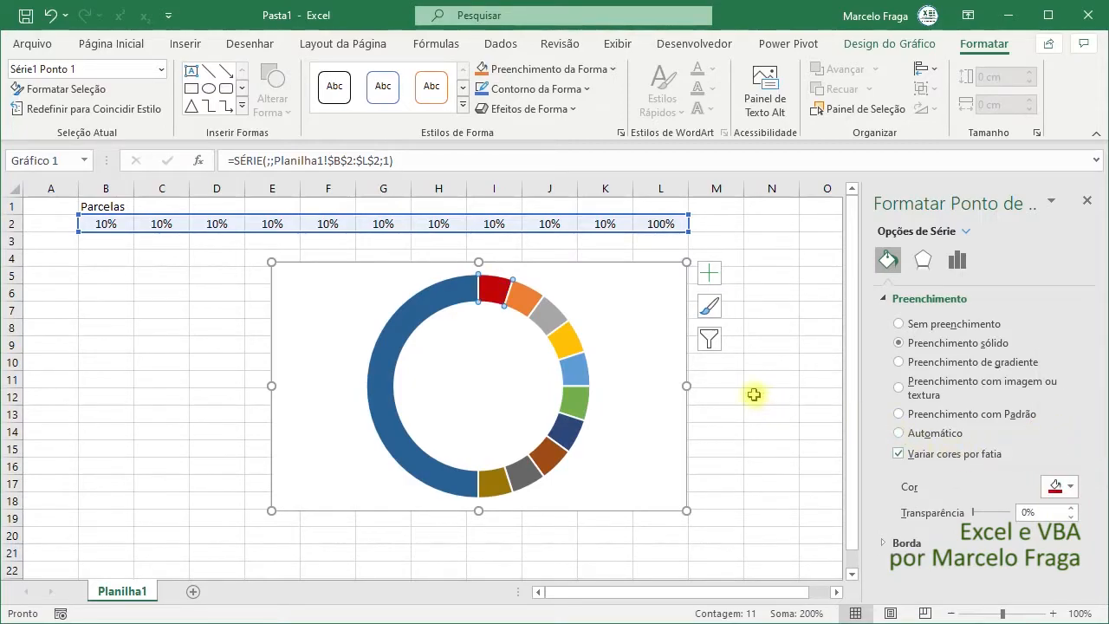
- Examine the first slice's fill color in the HSL color model, then cancel without changing it
left_click(528, 299)
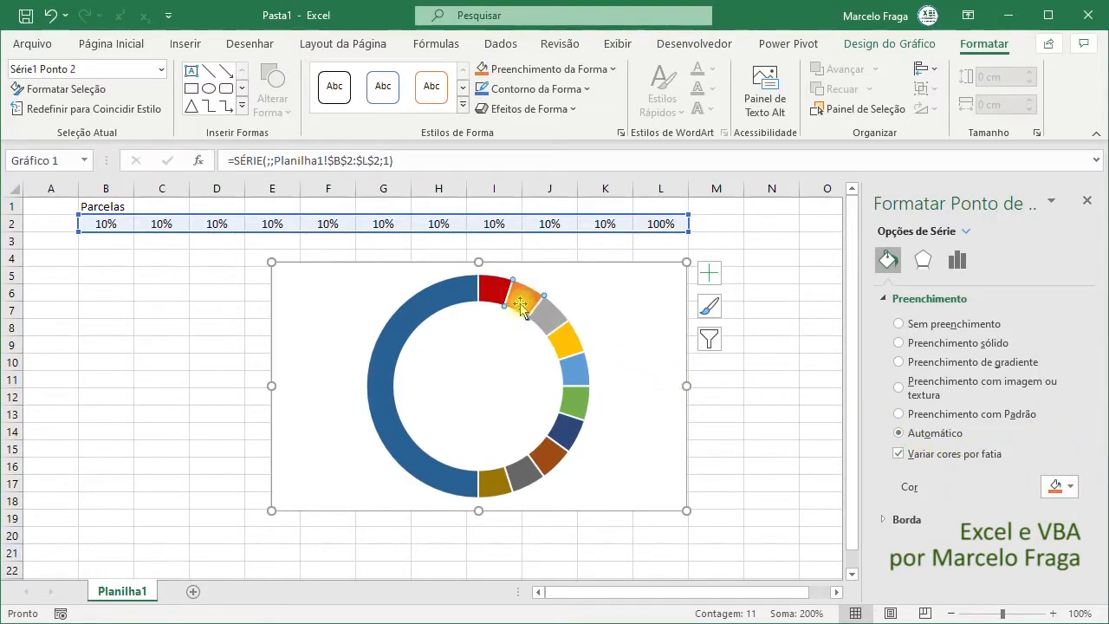
left_click(498, 295)
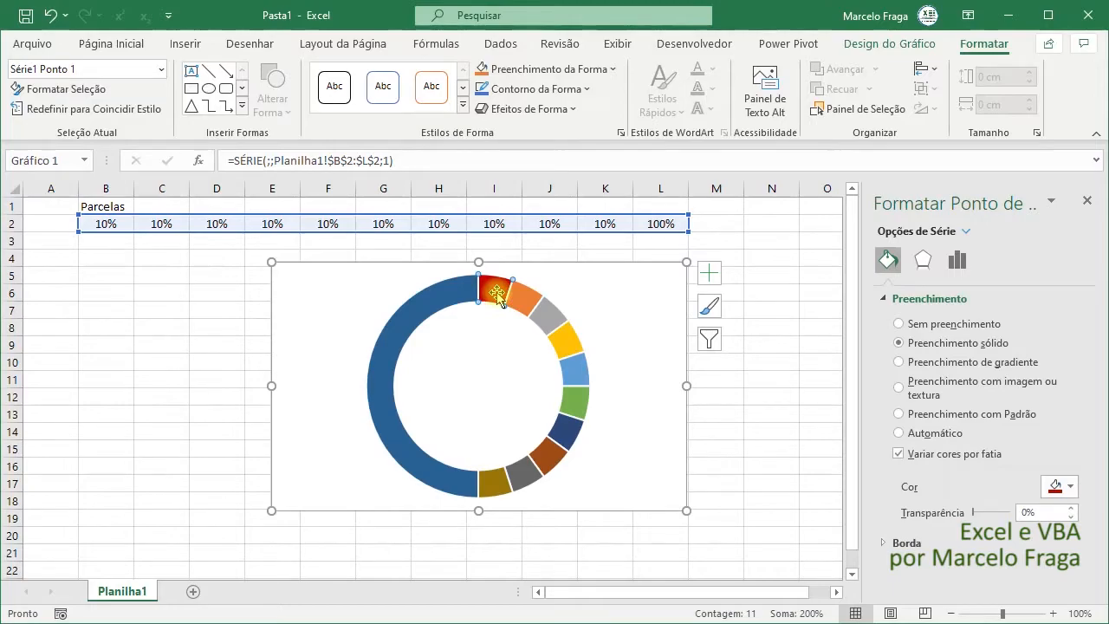
left_click(1073, 482)
left_click(1075, 472)
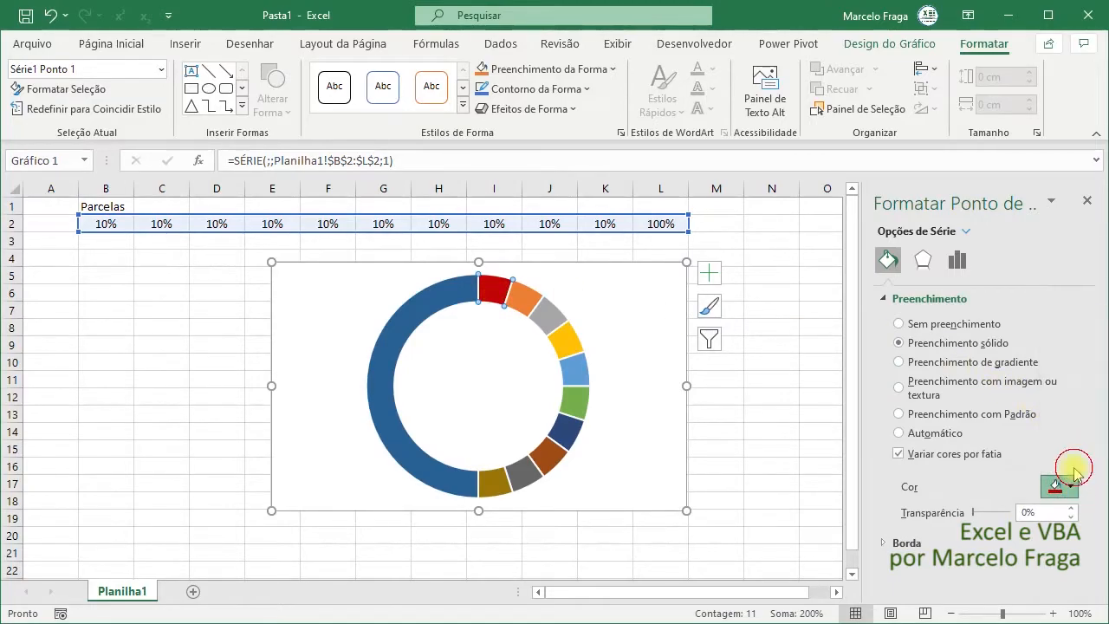
left_click(537, 442)
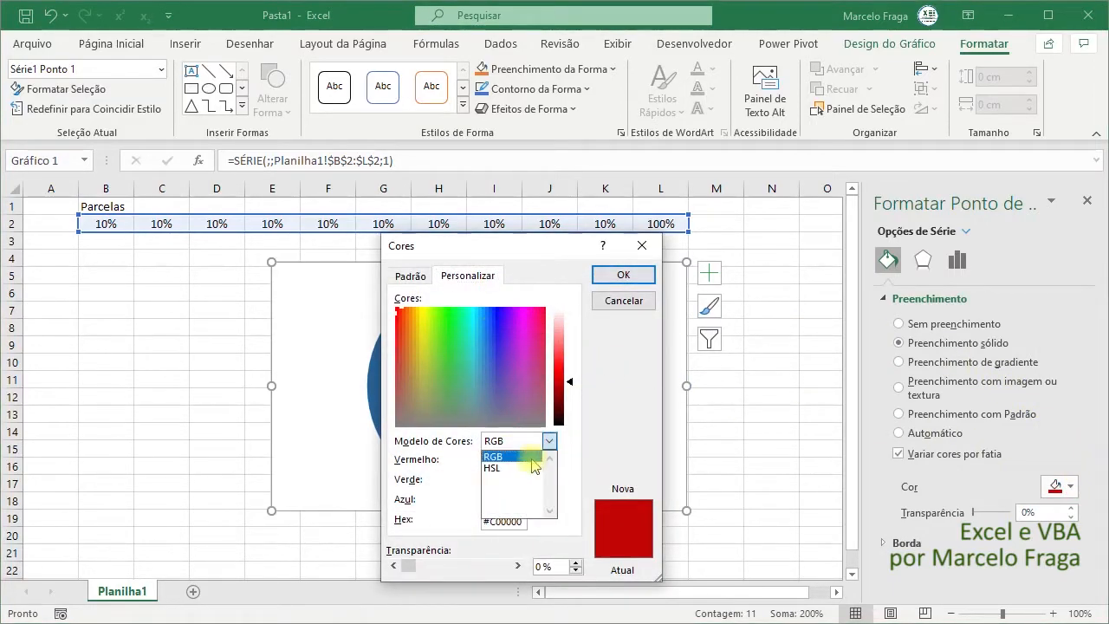
left_click(518, 462)
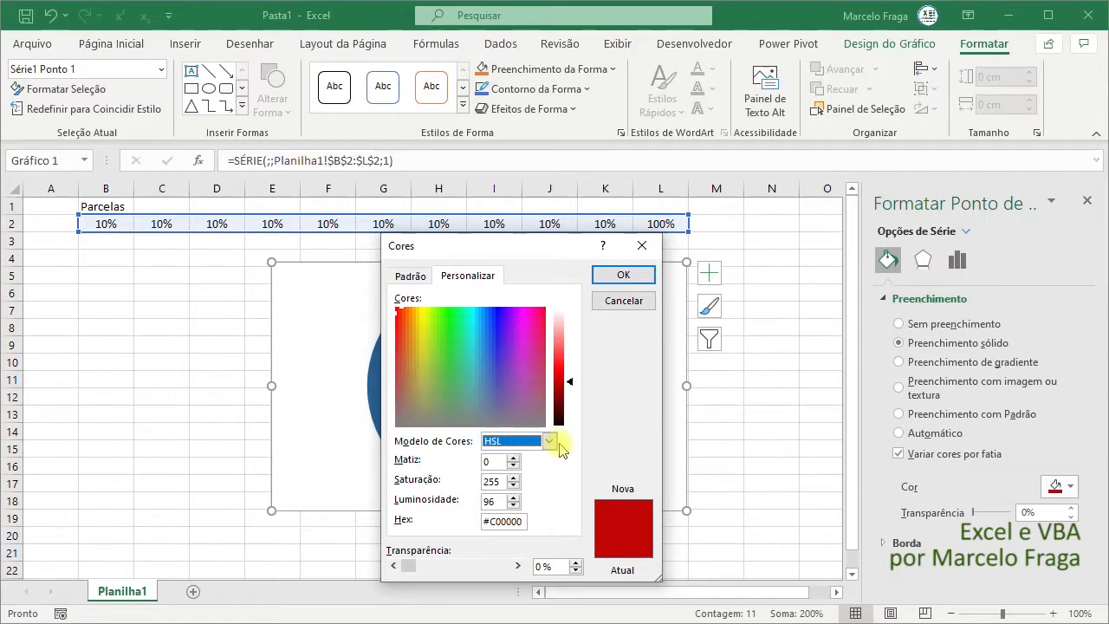
left_click(626, 301)
- Give the second slice a custom HSL fill color with hue 12, saturation 255 and luminosity 96
left_click(518, 299)
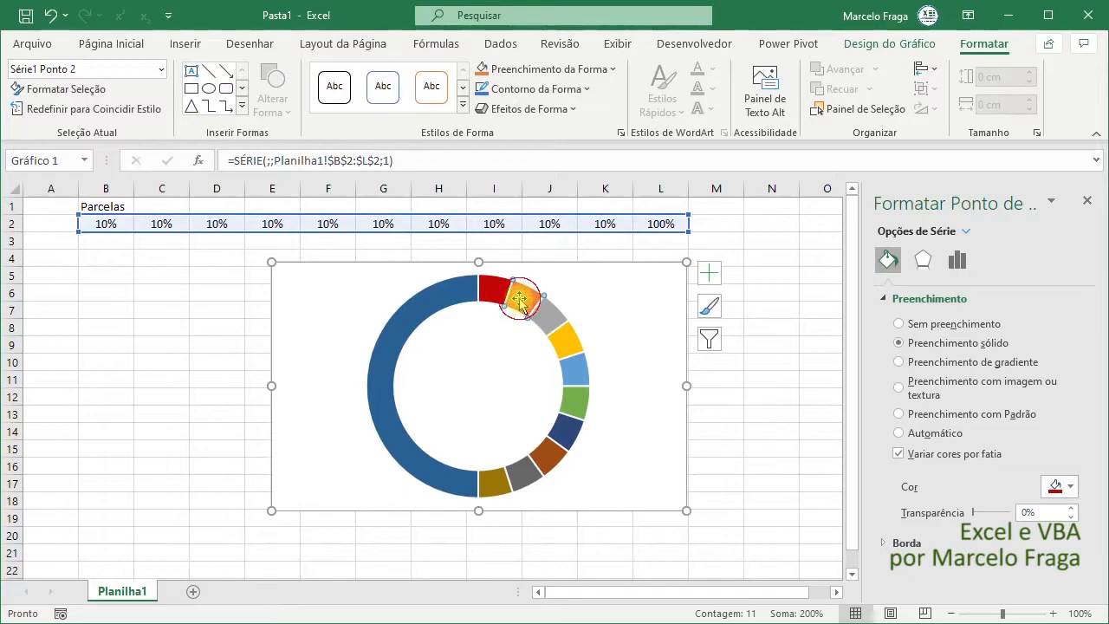
left_click(1070, 487)
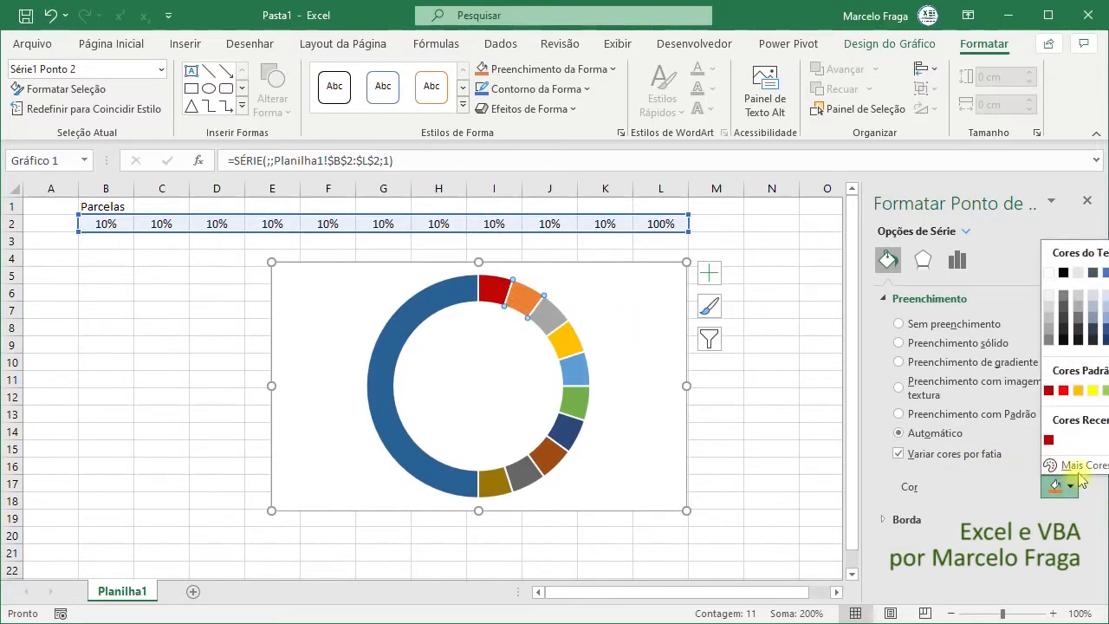
left_click(1072, 466)
left_click(549, 442)
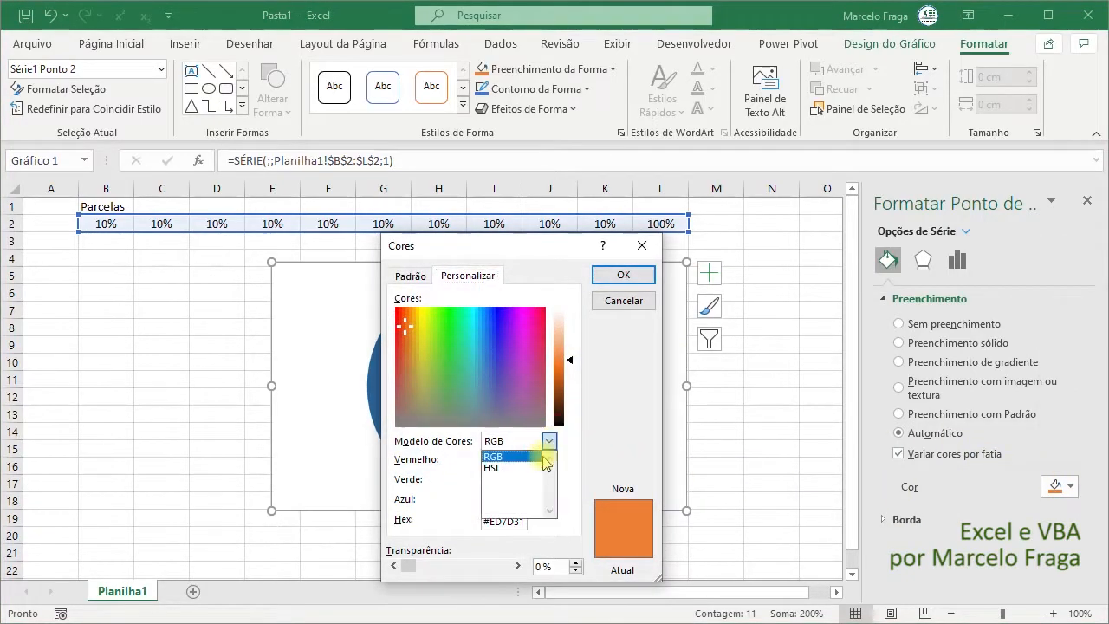
left_click(520, 465)
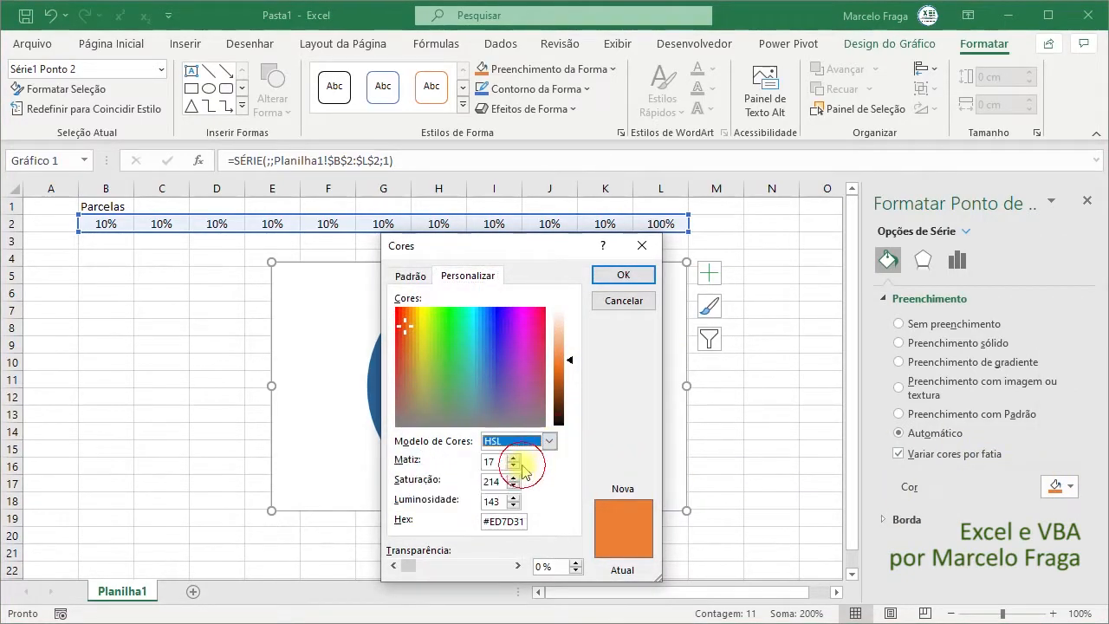
double_click(498, 482)
type("255")
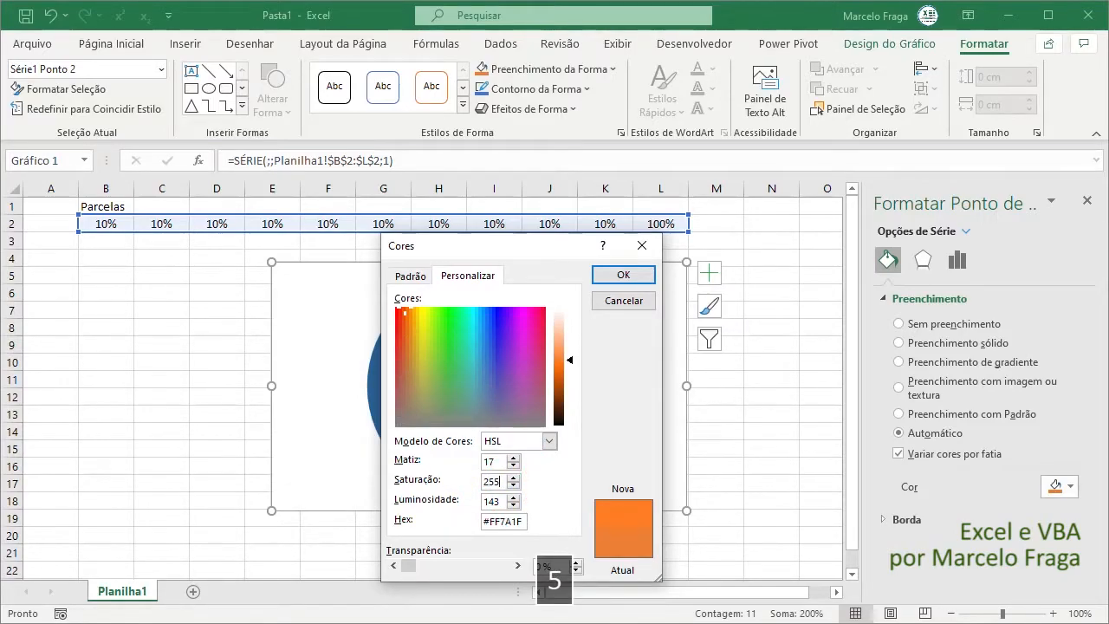
key("Tab")
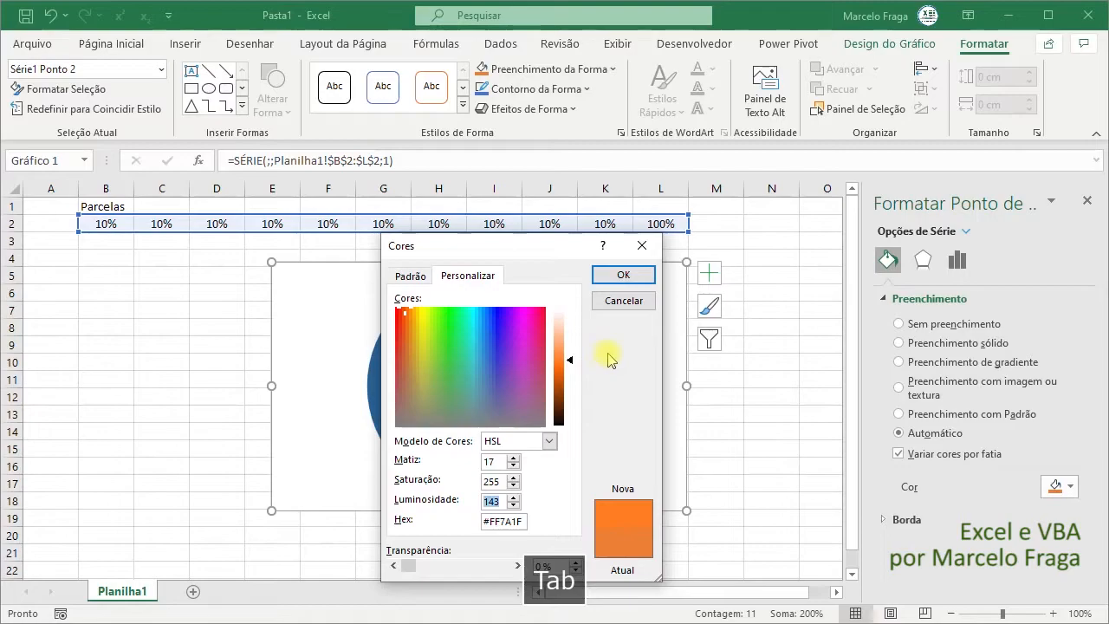
type("96")
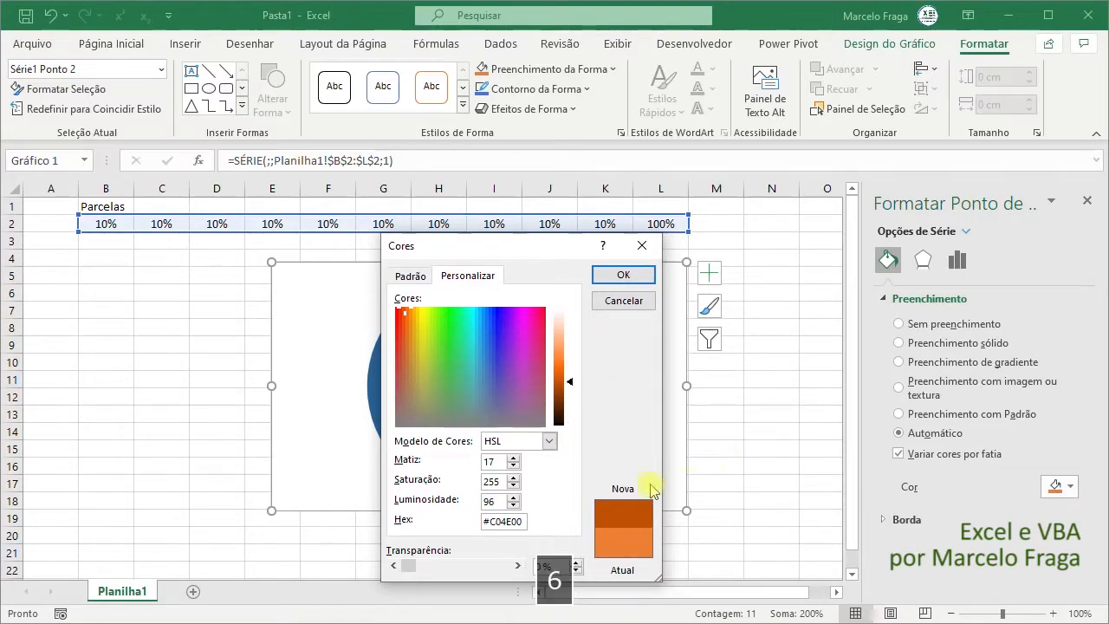
double_click(492, 462)
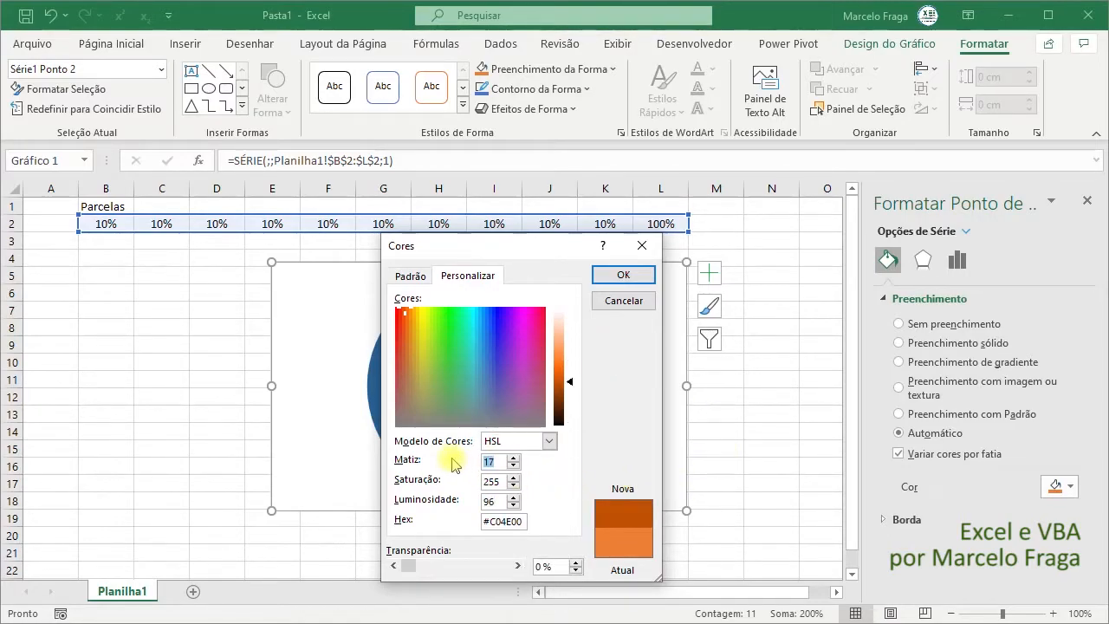
type("12")
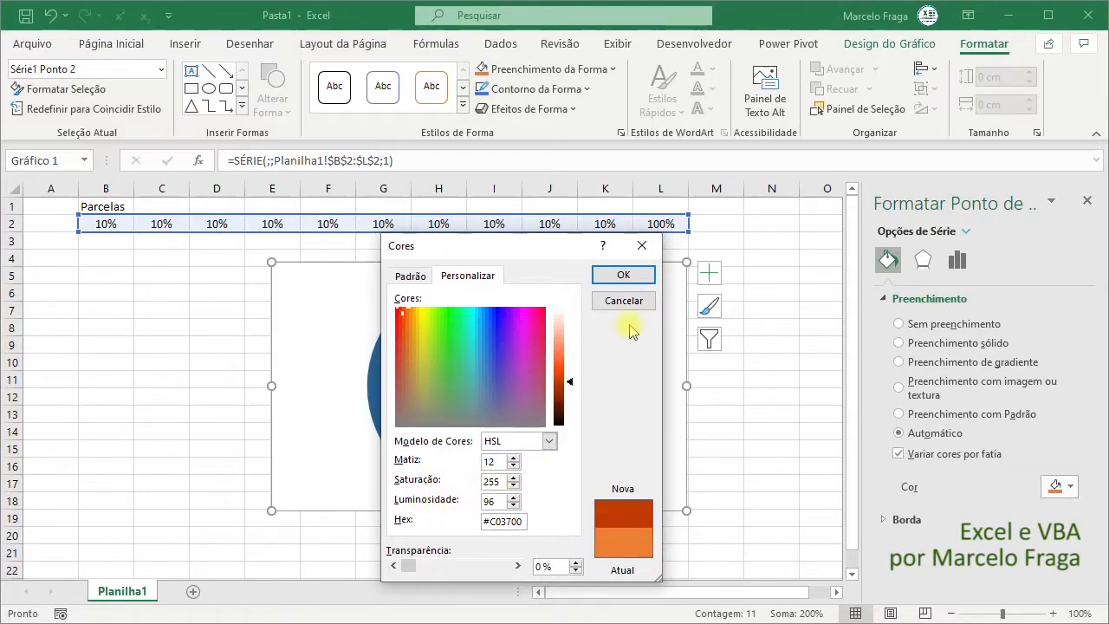
left_click(623, 274)
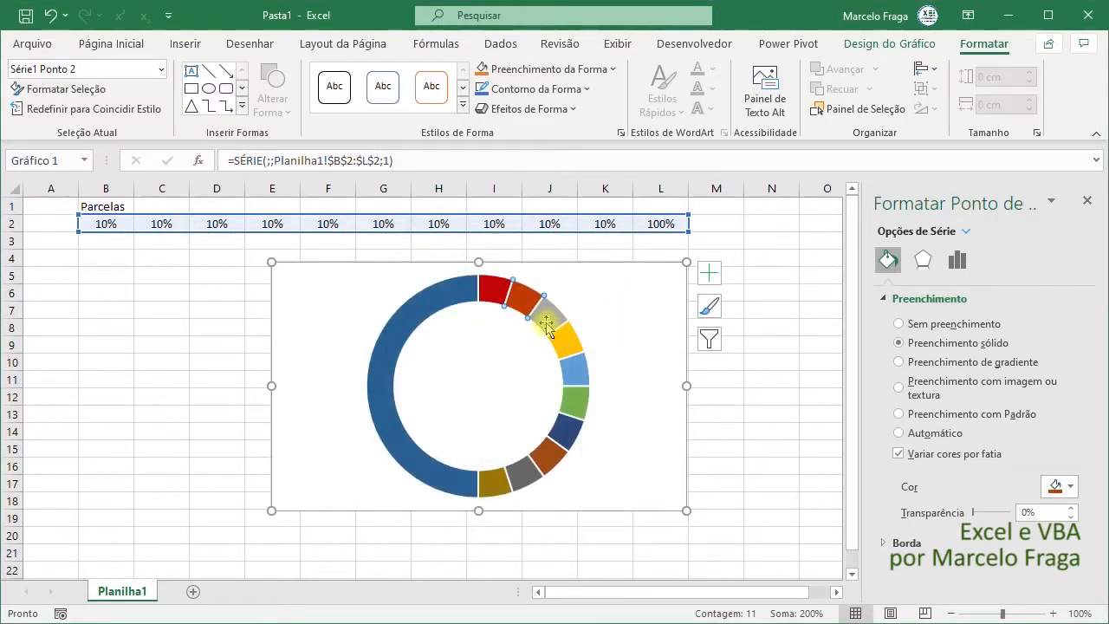
- Give the third slice a custom HSL fill color with hue 24, saturation 255 and luminosity 96
left_click(547, 326)
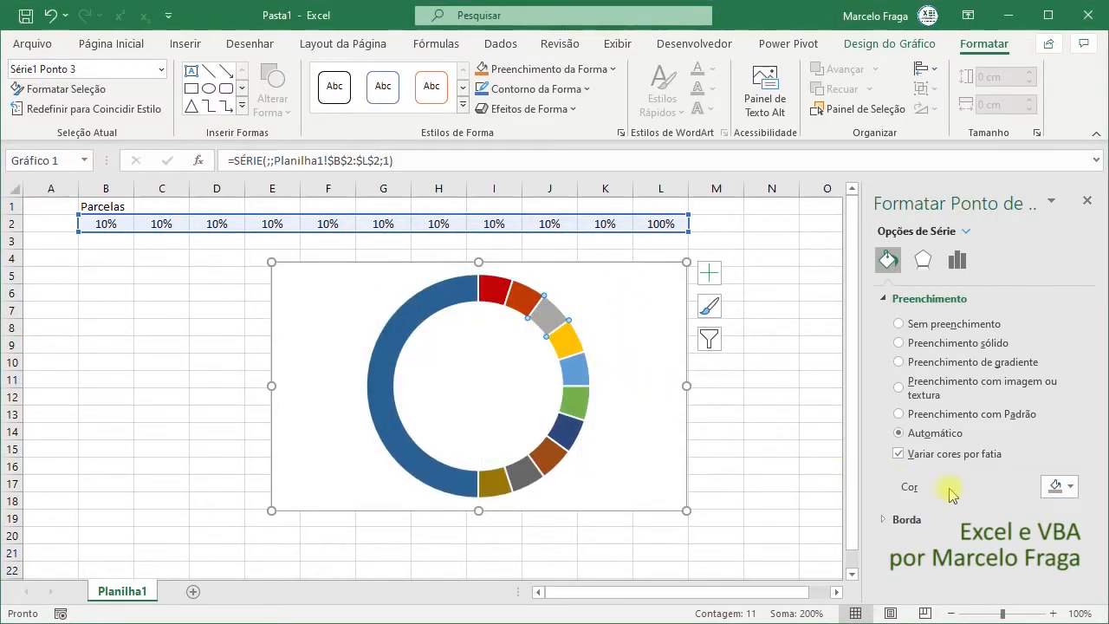
left_click(1056, 486)
left_click(1072, 466)
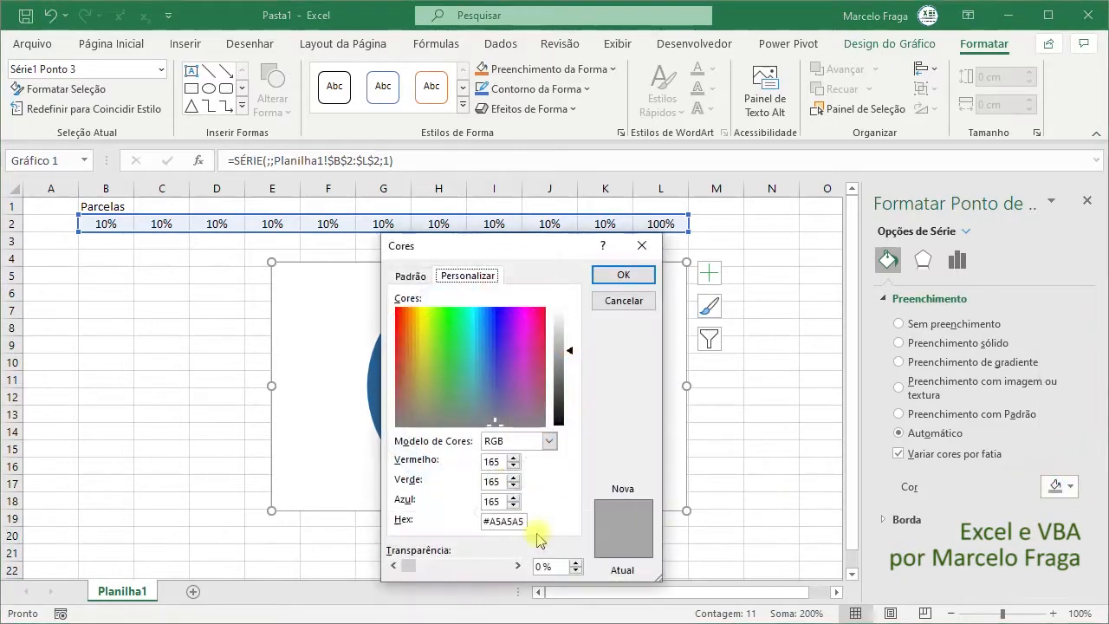
left_click(515, 441)
left_click(511, 478)
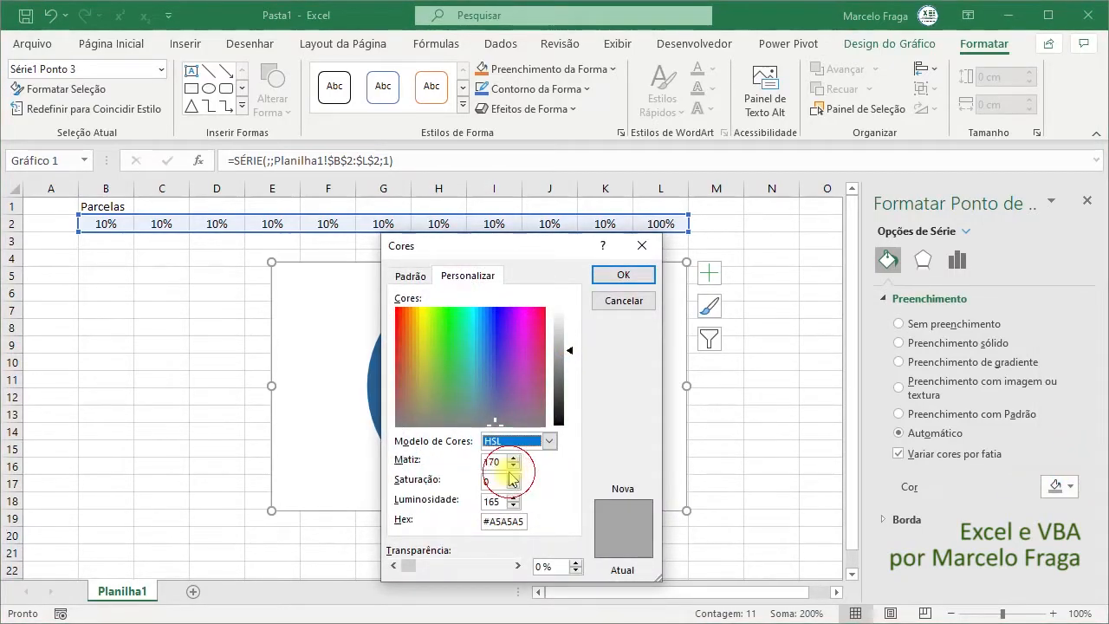
double_click(504, 462)
type("2")
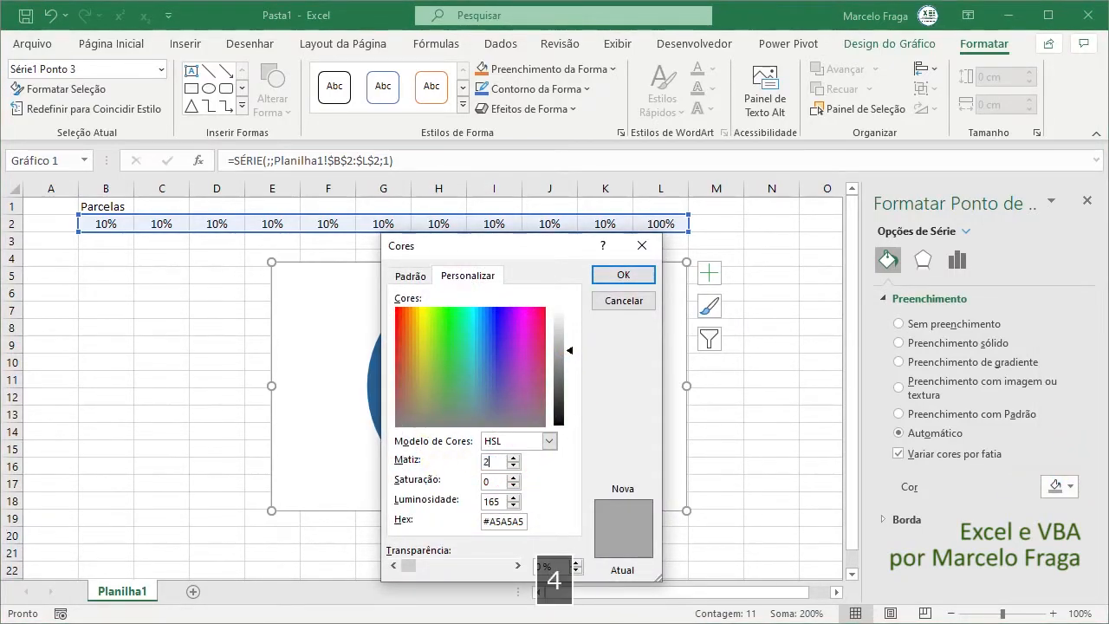
type("4")
left_click(490, 482)
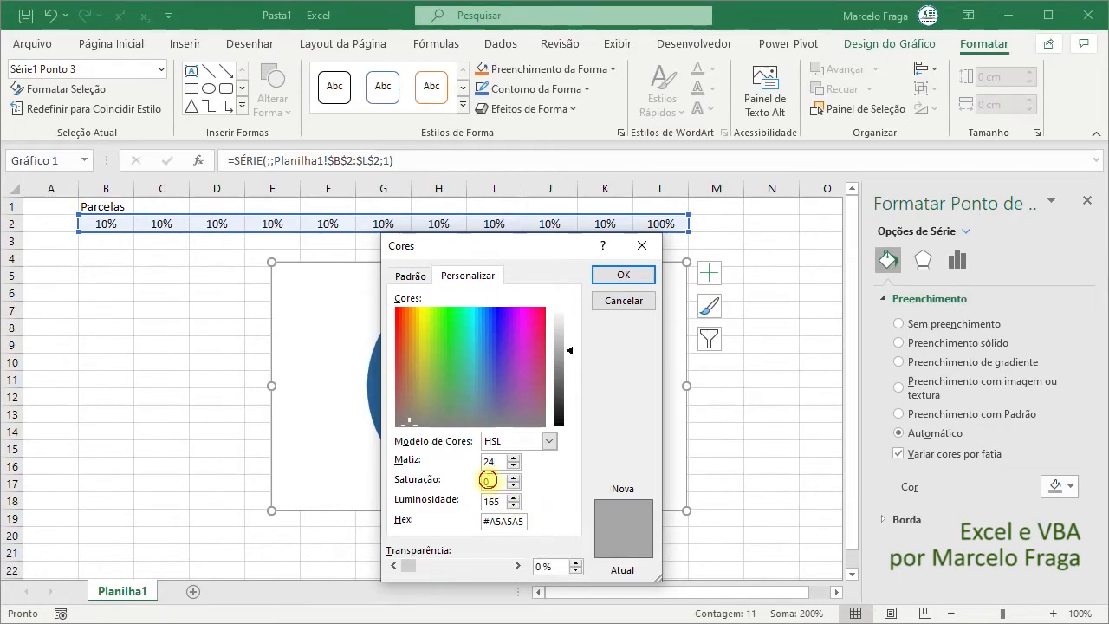
type("255")
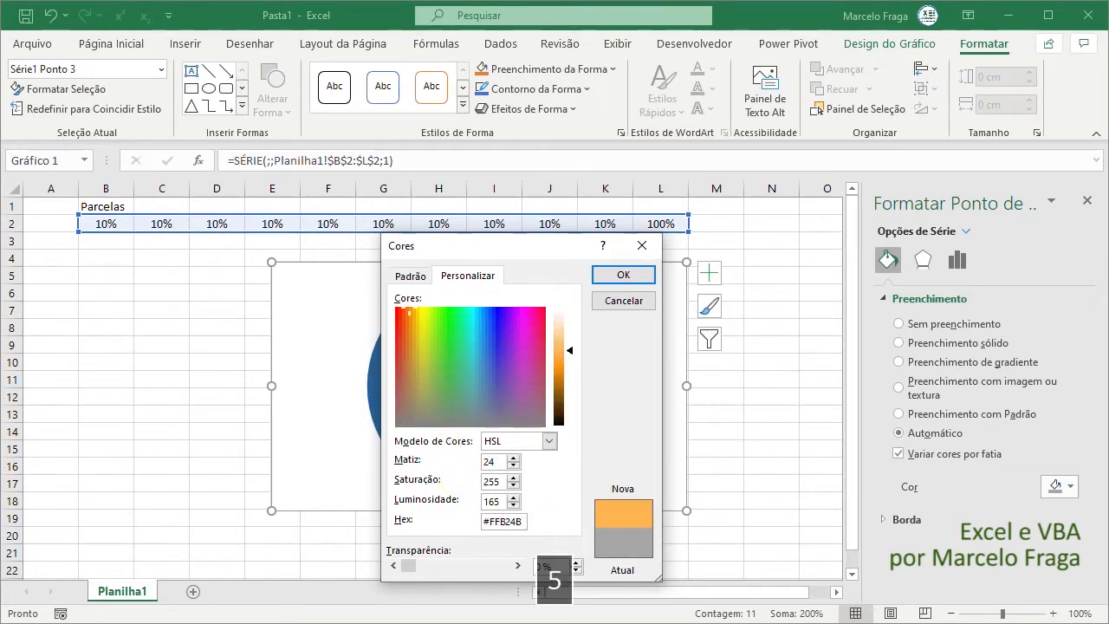
key("Tab")
type("96")
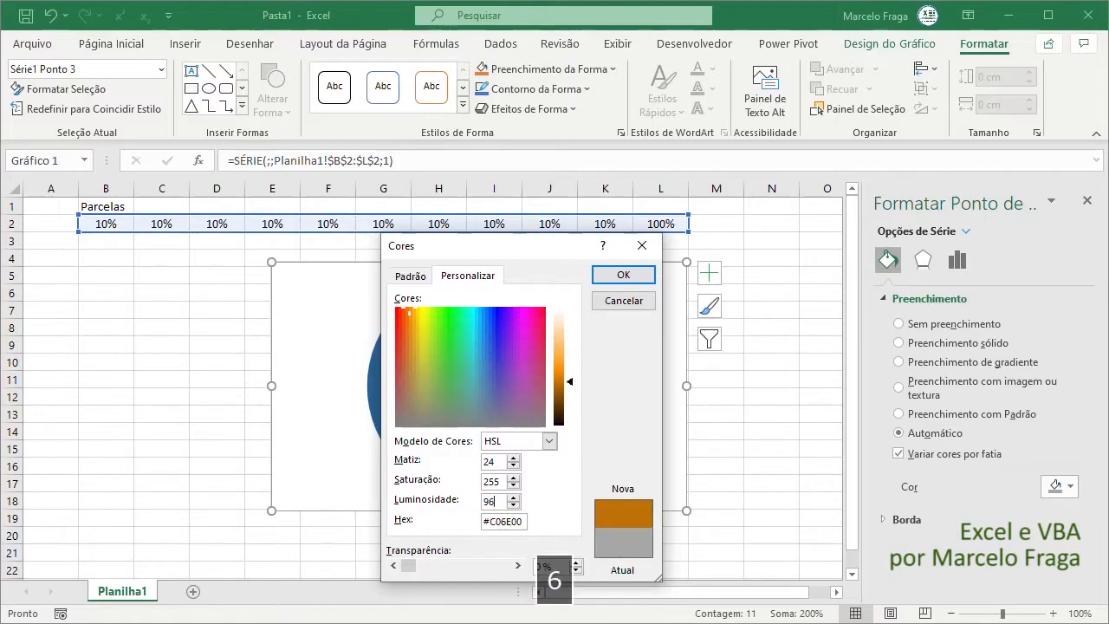
left_click(619, 276)
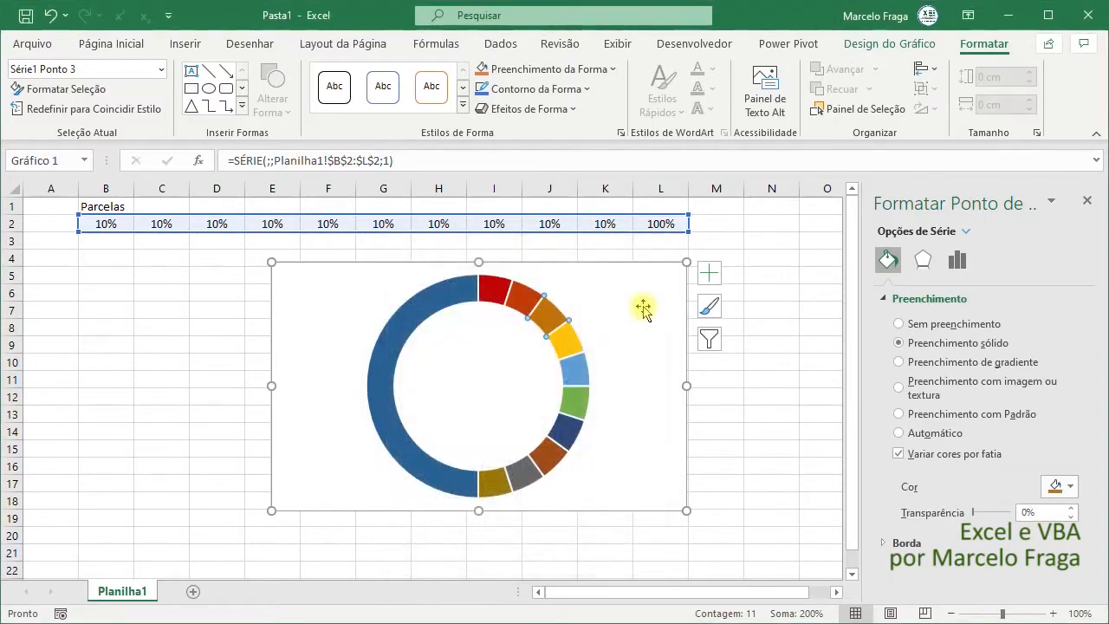
- Give the fourth slice a custom HSL fill color with hue 36 and luminosity 96
left_click(566, 340)
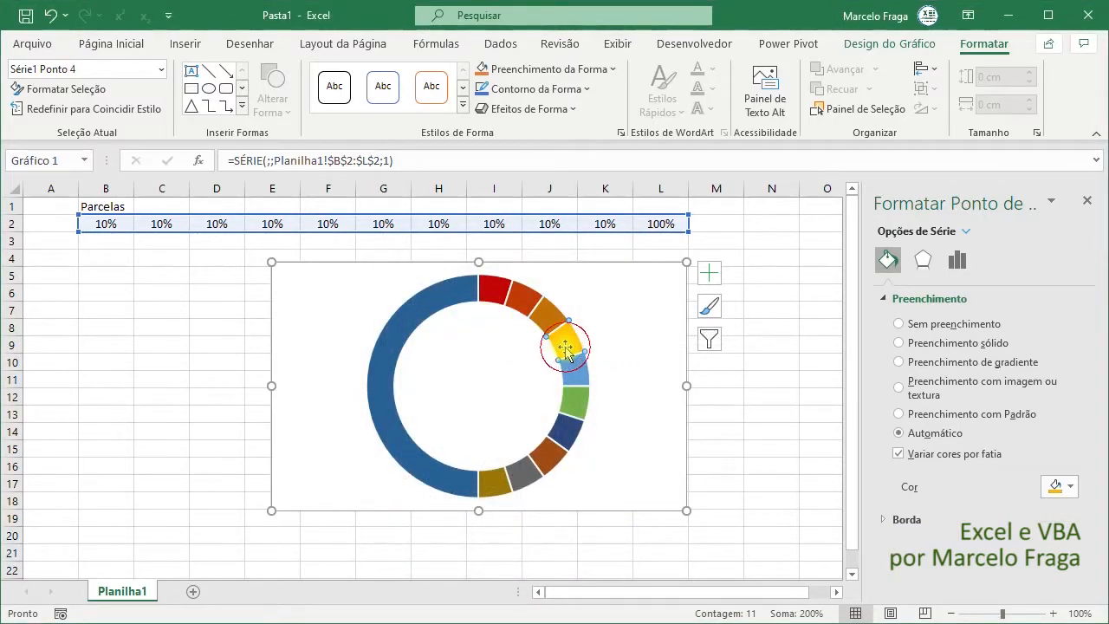
left_click(1058, 486)
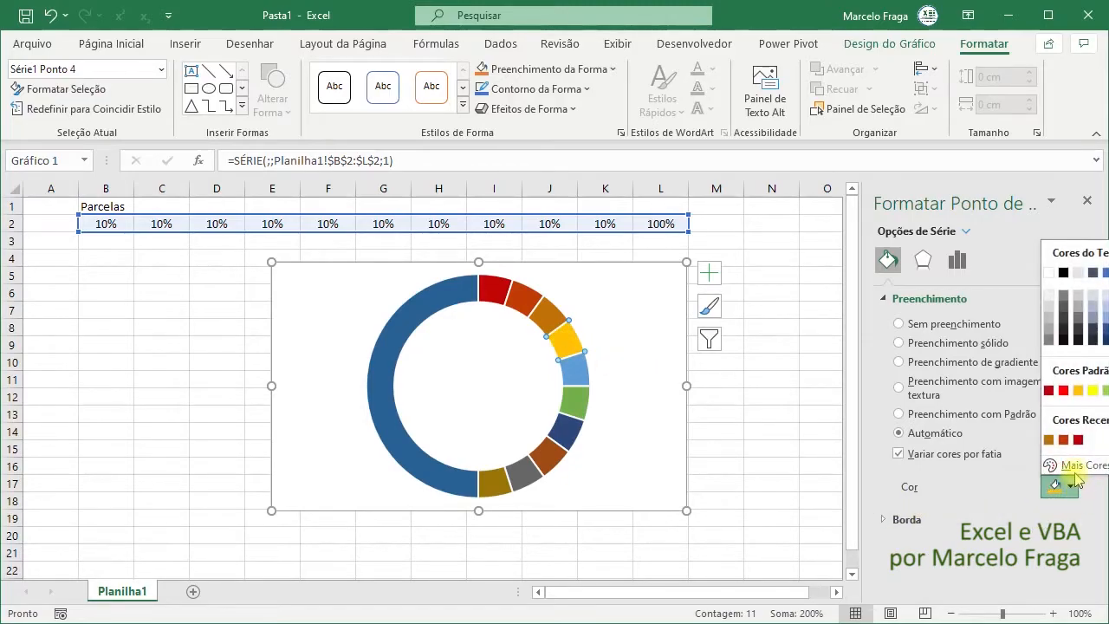
left_click(1075, 467)
left_click(549, 441)
left_click(511, 455)
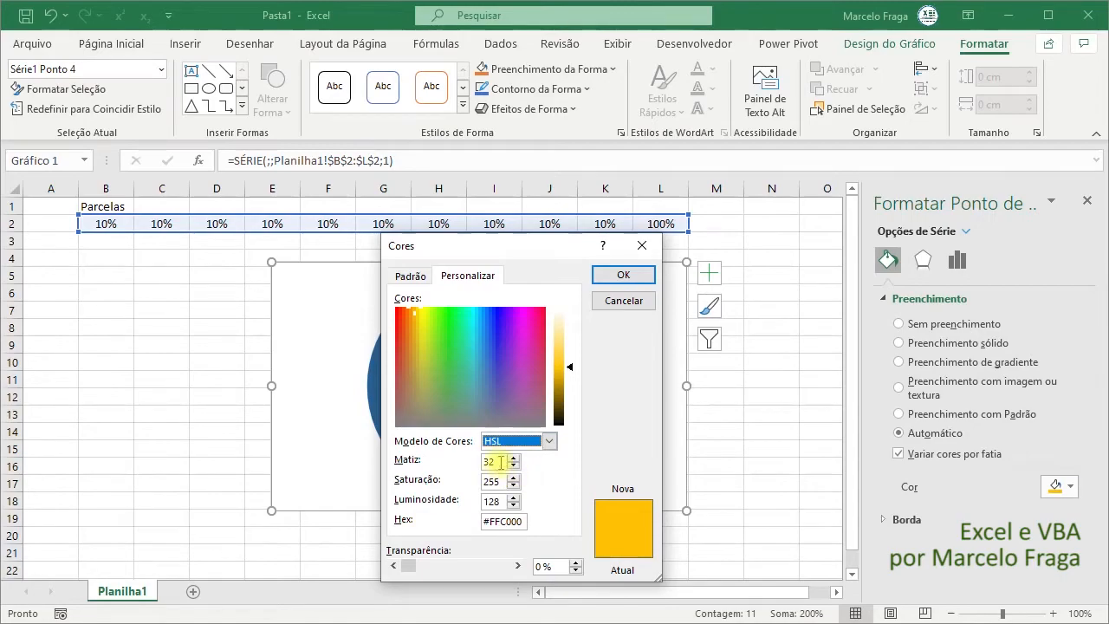
double_click(501, 461)
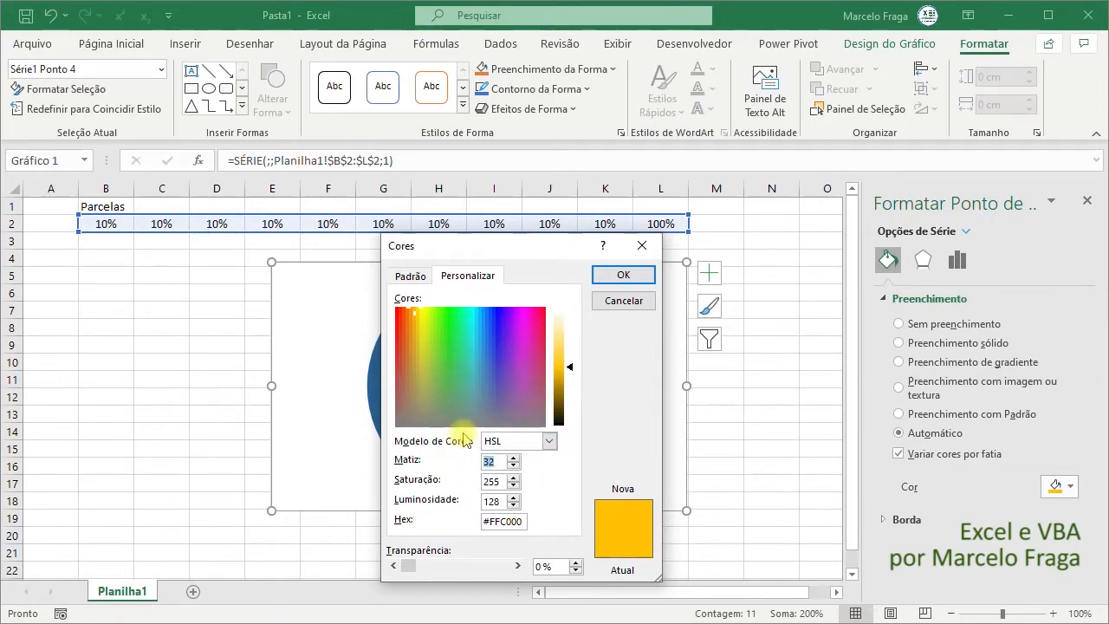
type("36")
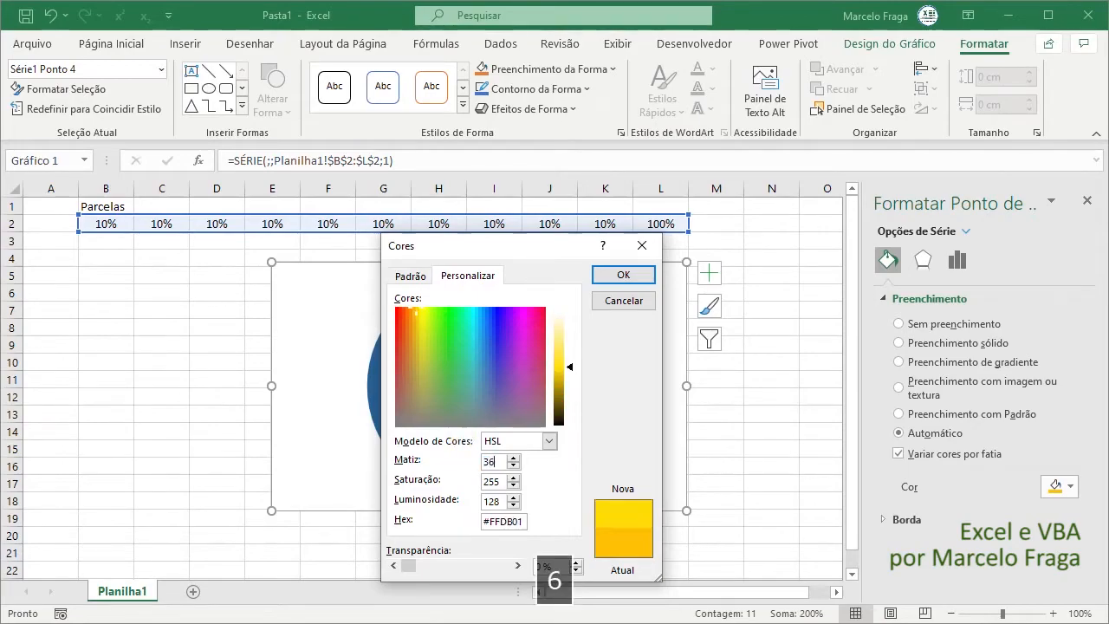
key("Tab")
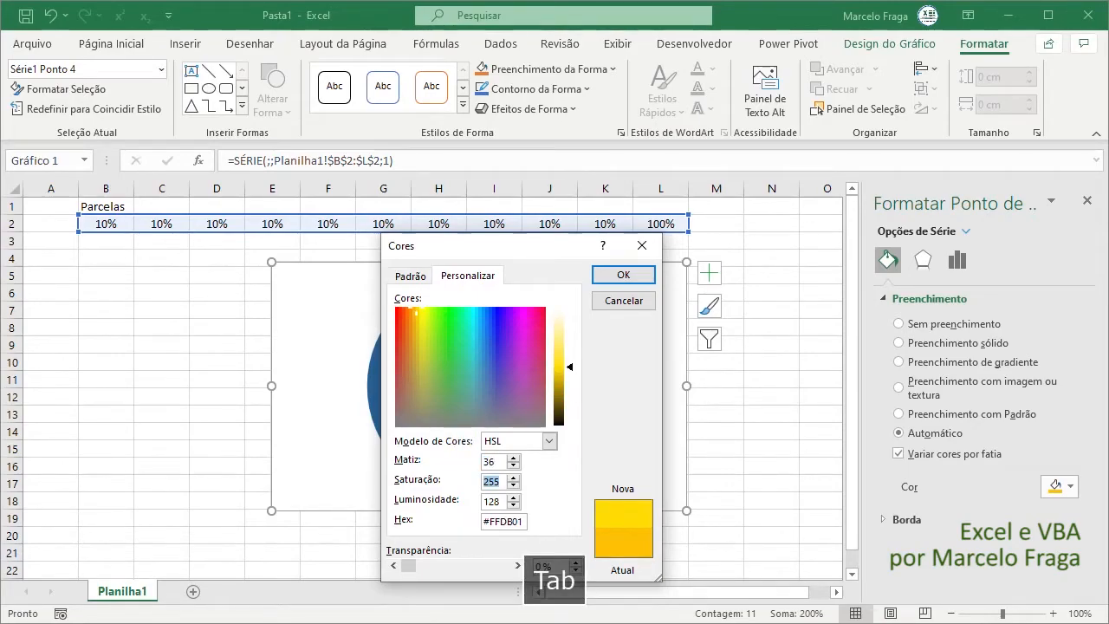
key("Tab")
type("96")
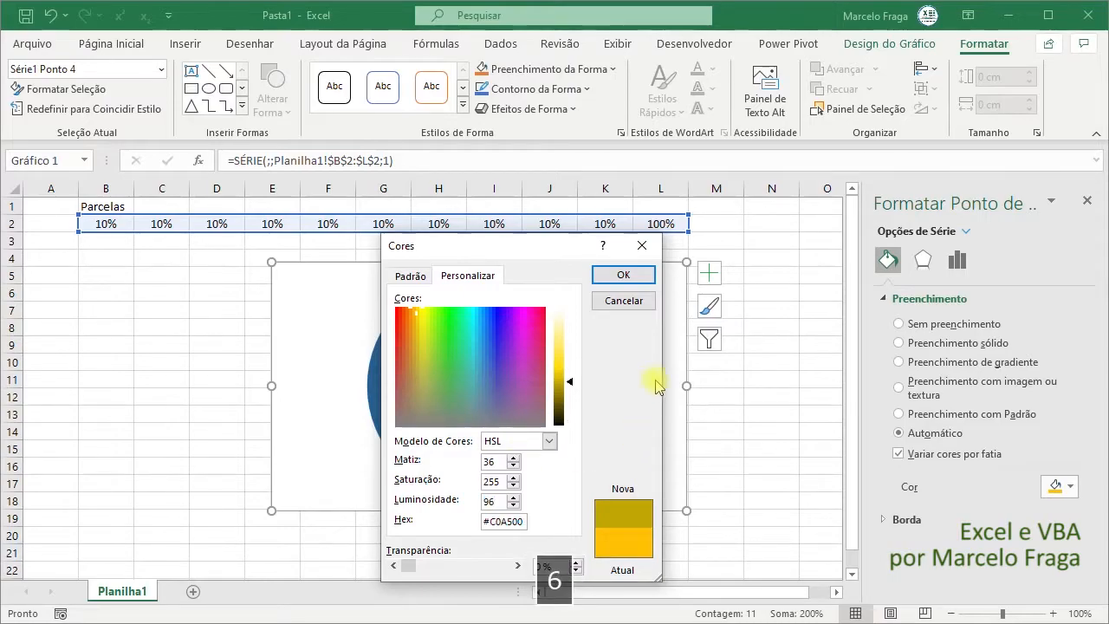
left_click(627, 276)
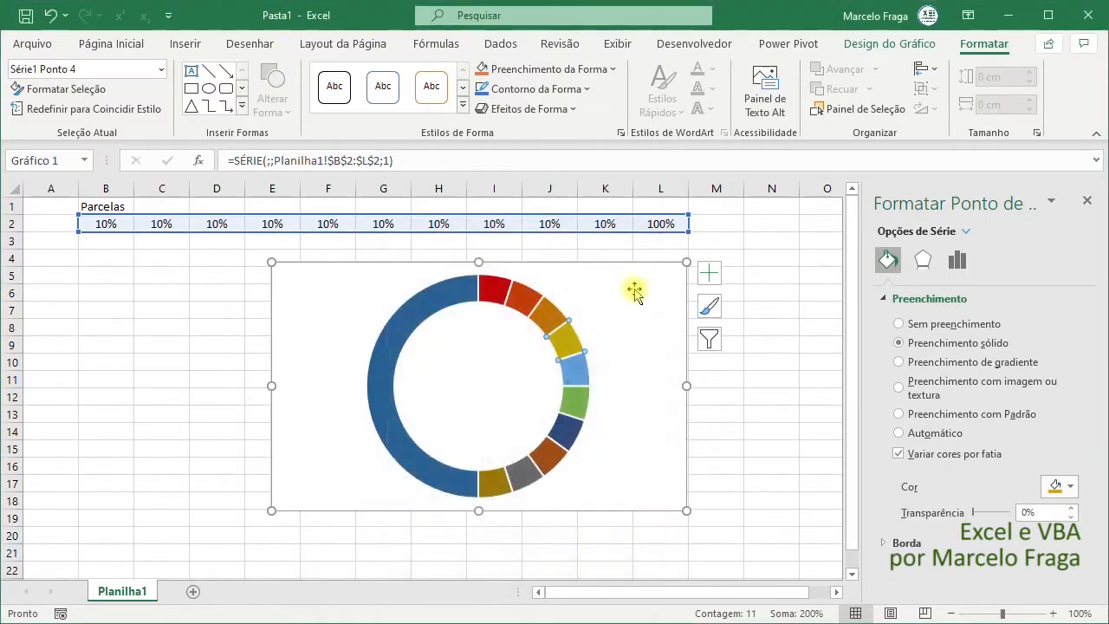
- Give the fifth slice a custom HSL fill color with hue 48, saturation 255 and luminosity 96
left_click(574, 371)
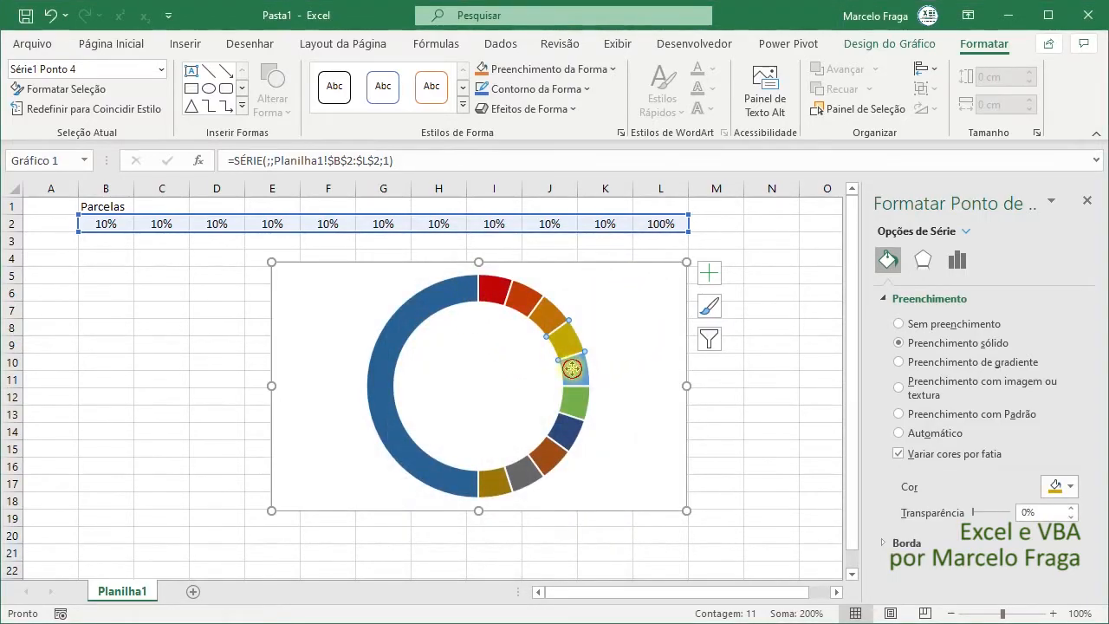
left_click(1059, 486)
left_click(1066, 461)
left_click(520, 446)
left_click(513, 464)
left_click_drag(503, 462, 453, 459)
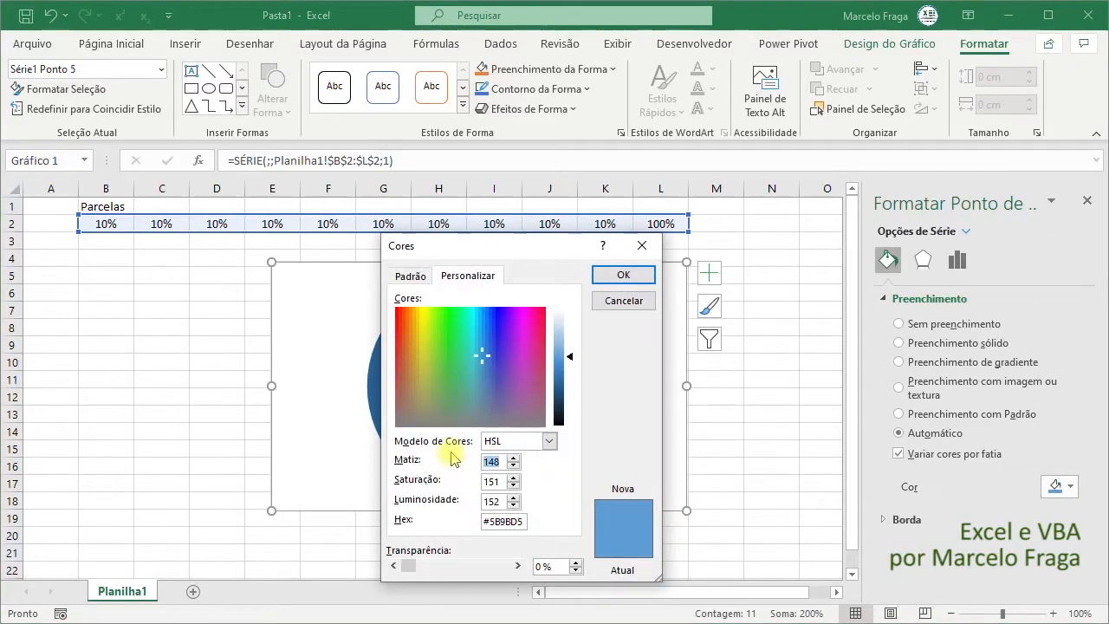
type("48")
key("Tab")
type("255")
key("Tab")
type("96")
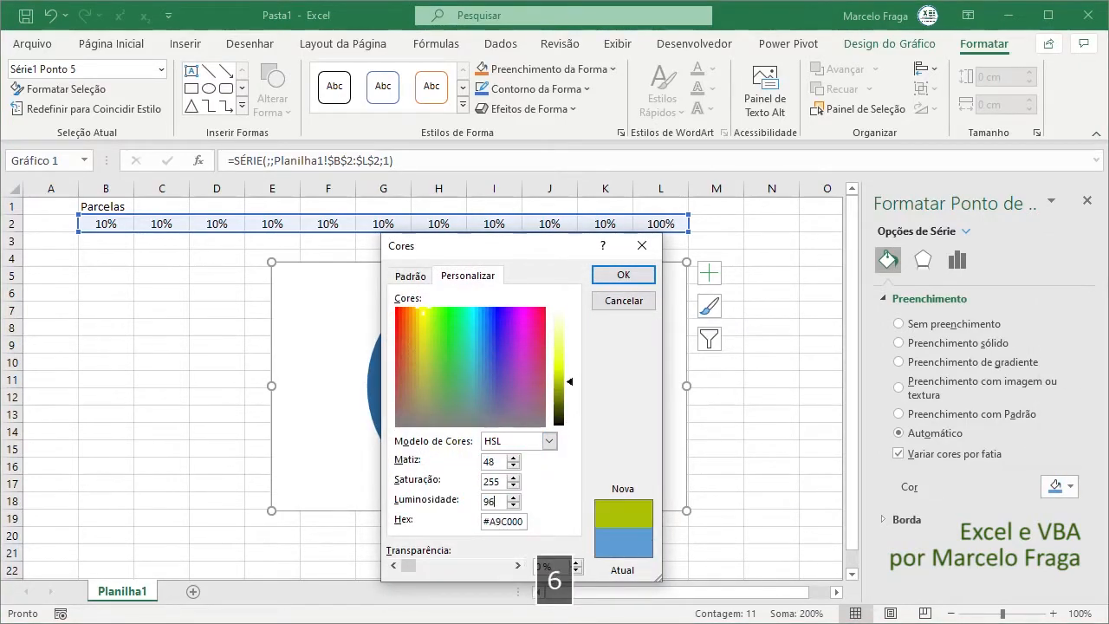
left_click(614, 279)
- Give the sixth slice a custom HSL fill color with hue 60, saturation 255 and luminosity 96
left_click(582, 402)
left_click(1059, 486)
left_click(1066, 461)
left_click(549, 441)
left_click(513, 464)
left_click_drag(501, 462, 471, 451)
type("60")
key("Tab")
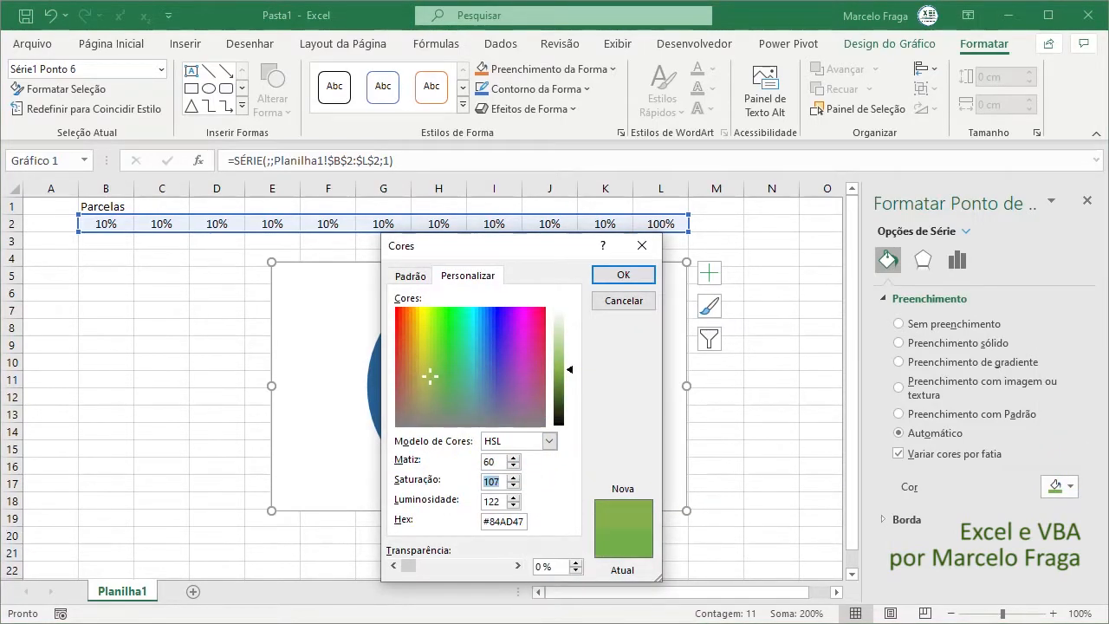
type("255")
key("Tab")
type("96")
left_click(616, 279)
- Give the seventh slice a custom HSL fill color with hue 72, saturation 255 and luminosity 96
left_click(569, 434)
left_click(1059, 486)
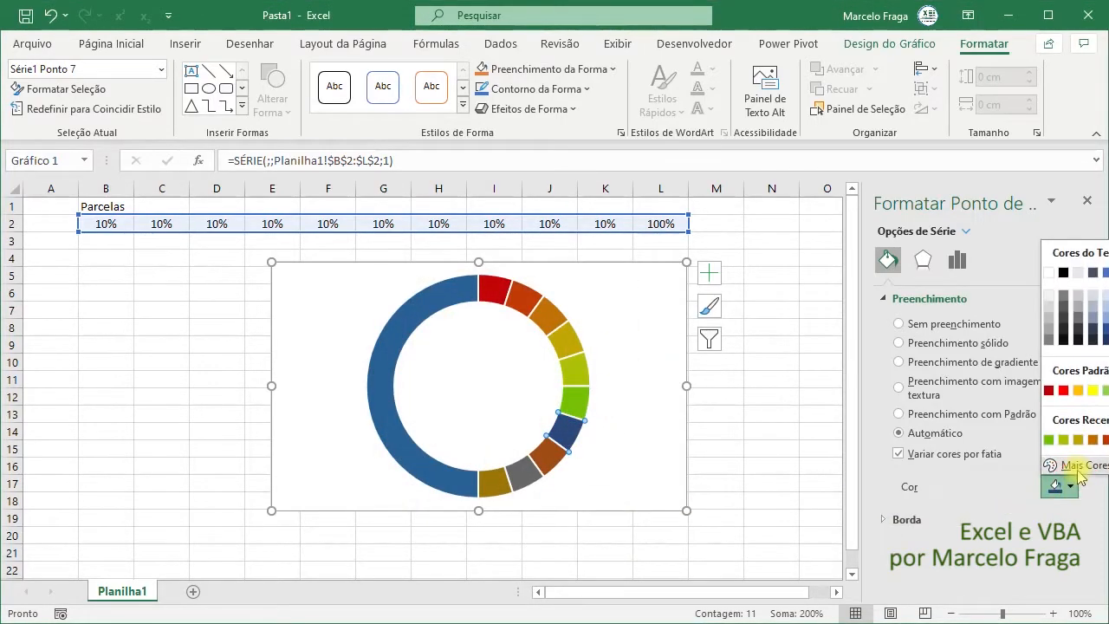
left_click(1066, 461)
left_click(549, 441)
left_click(512, 464)
left_click_drag(504, 463, 433, 448)
type("72")
key("Tab")
type("255")
key("Tab")
type("96")
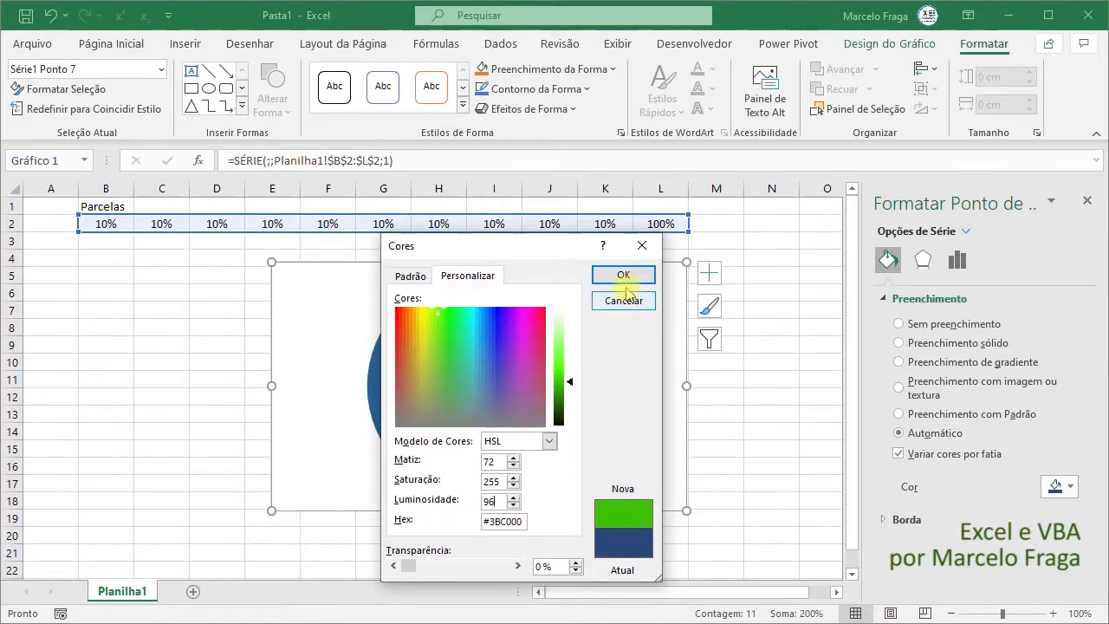
left_click(627, 278)
- Give the eighth slice a custom HSL fill color with hue 84, saturation 255 and luminosity 96
left_click(553, 452)
left_click(1071, 486)
left_click(1066, 461)
left_click(549, 442)
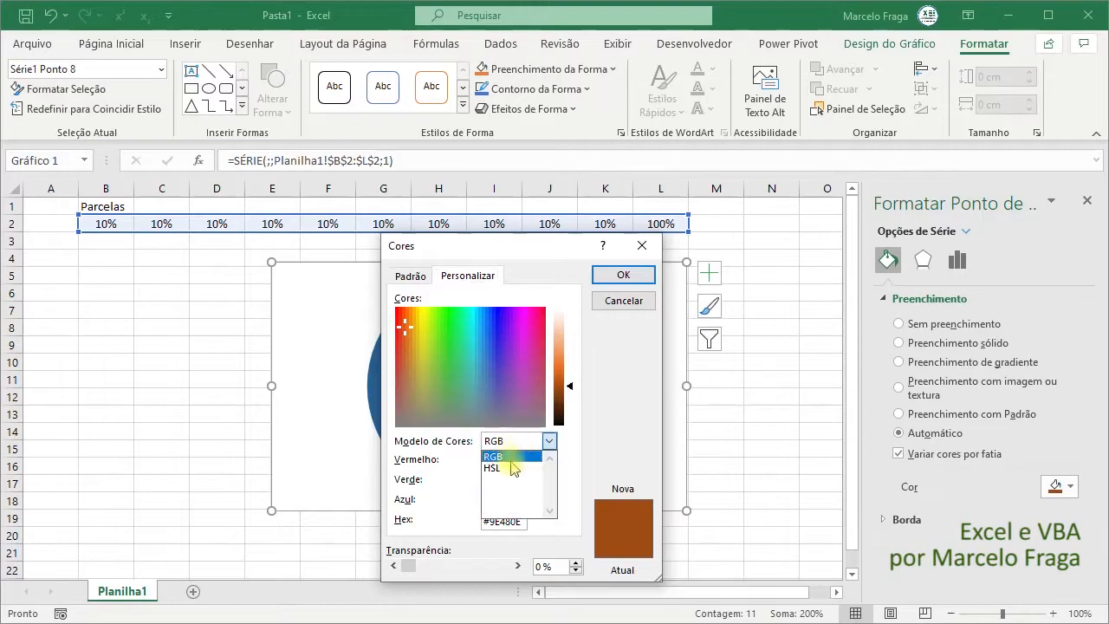
left_click(508, 456)
left_click_drag(501, 463, 444, 460)
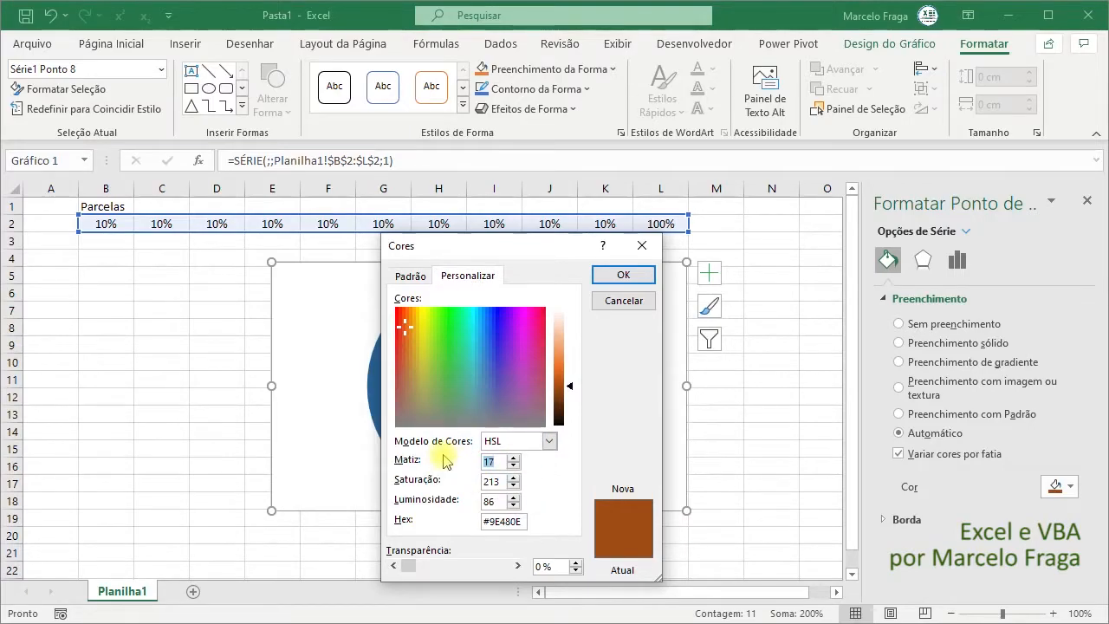
type("84240")
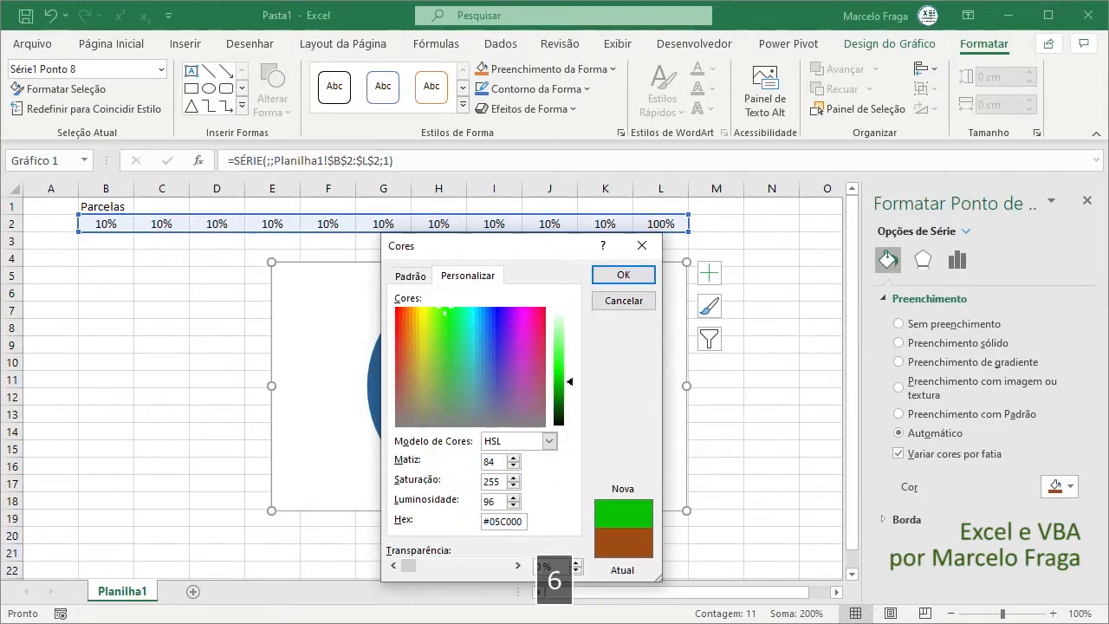
left_click(623, 274)
- Give the ninth slice a custom HSL fill color with hue 96, saturation 255 and luminosity 96
left_click(529, 479)
left_click(1071, 486)
left_click(1071, 465)
left_click(549, 441)
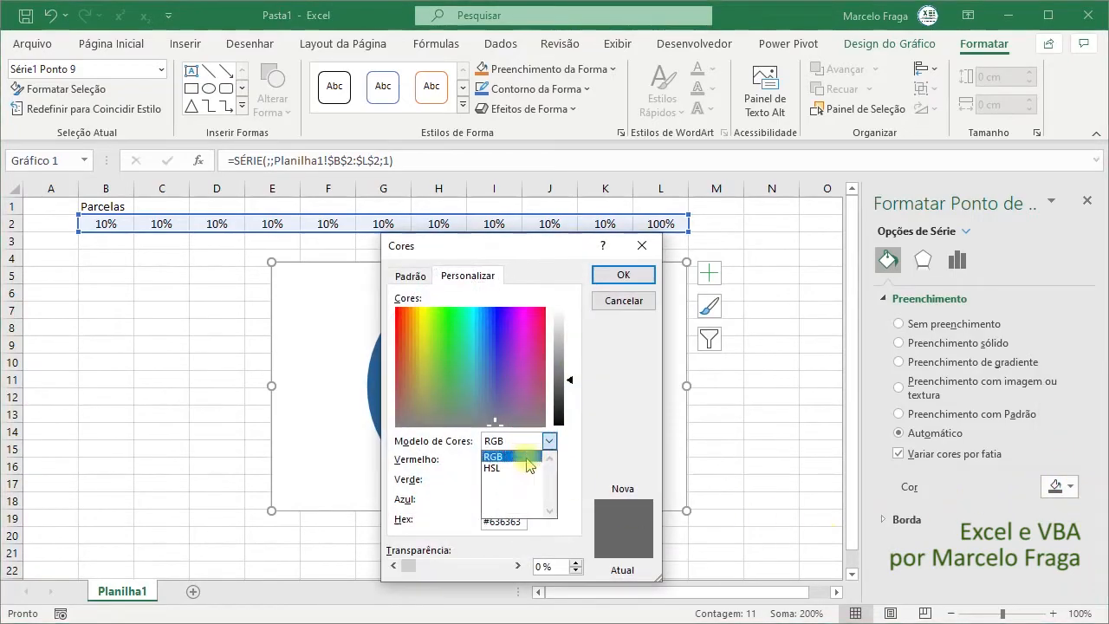
left_click(529, 466)
key("Tab")
type("96")
key("Tab")
type("250")
left_click(623, 273)
- Try to give the tenth slice a custom fill color using the values 108, 255 and 96
left_click(503, 485)
type("108")
key("Tab")
type("255")
key("Tab")
type("96")
key("Return")
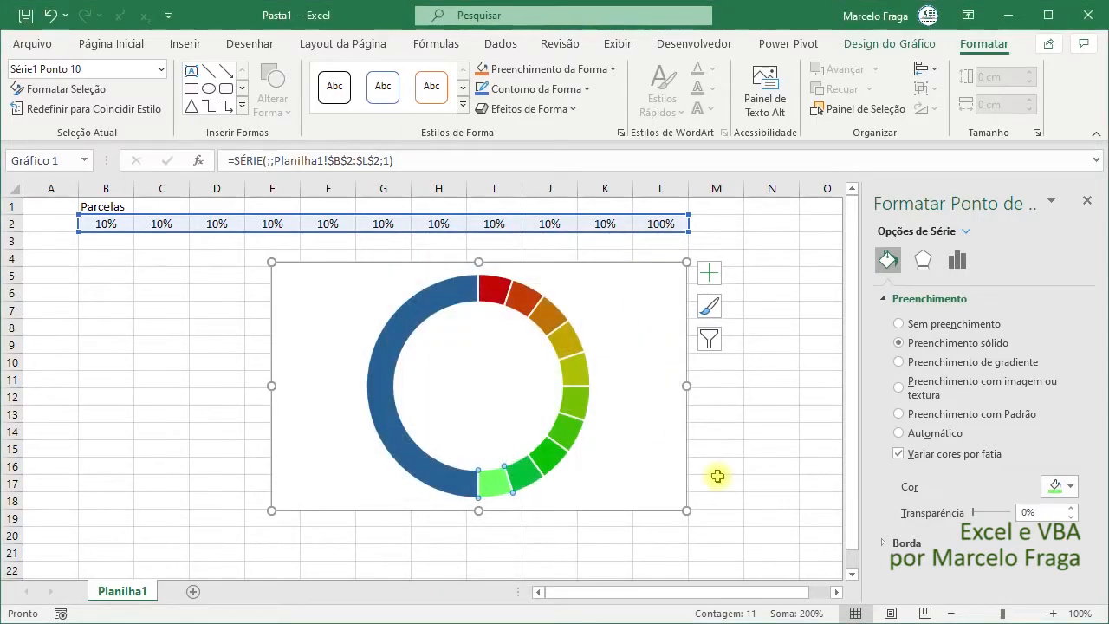
- Correct the tenth slice's custom fill color in the HSL model to hue 108 and luminosity 96
left_click(1072, 487)
left_click(1082, 466)
left_click(550, 441)
left_click(505, 465)
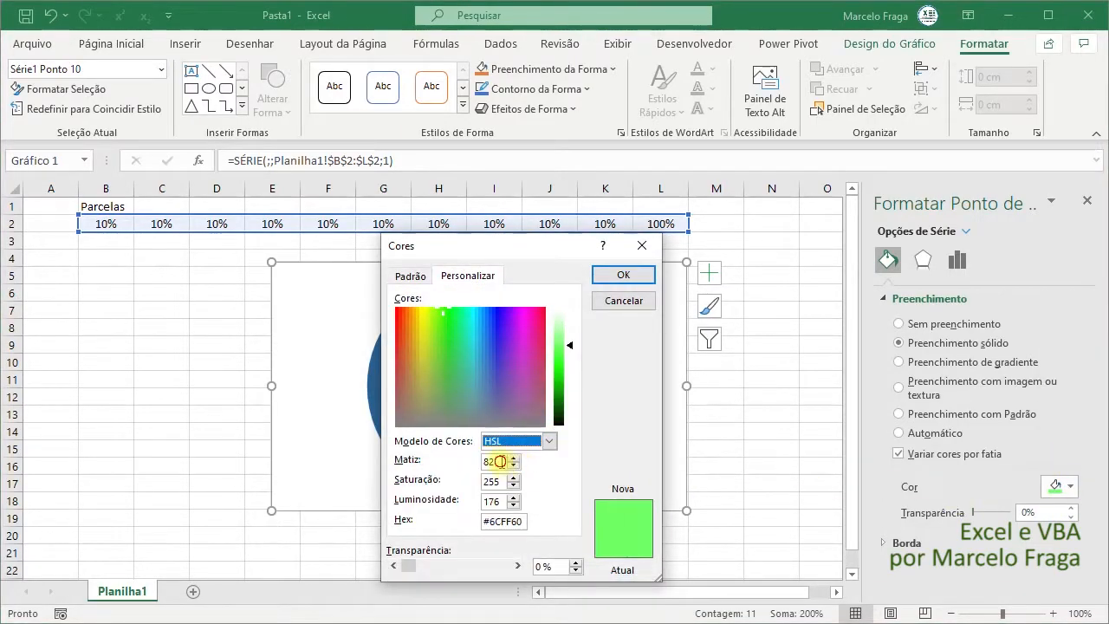
key("Tab")
type("96")
left_click_drag(500, 502, 439, 504)
type("96")
left_click_drag(493, 463, 455, 449)
type("108")
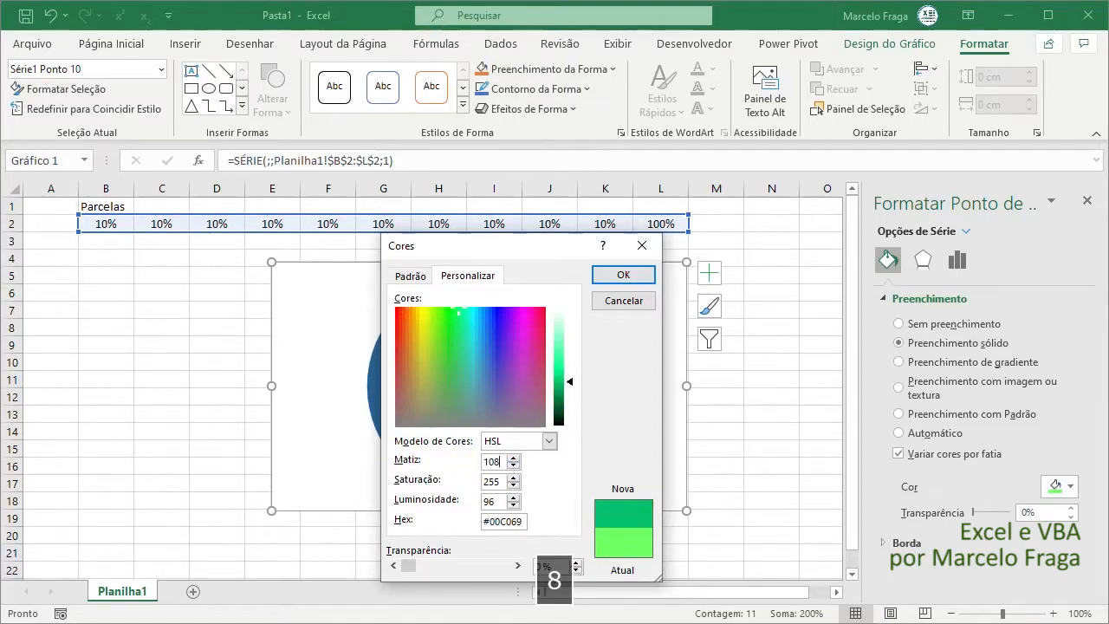
left_click(624, 275)
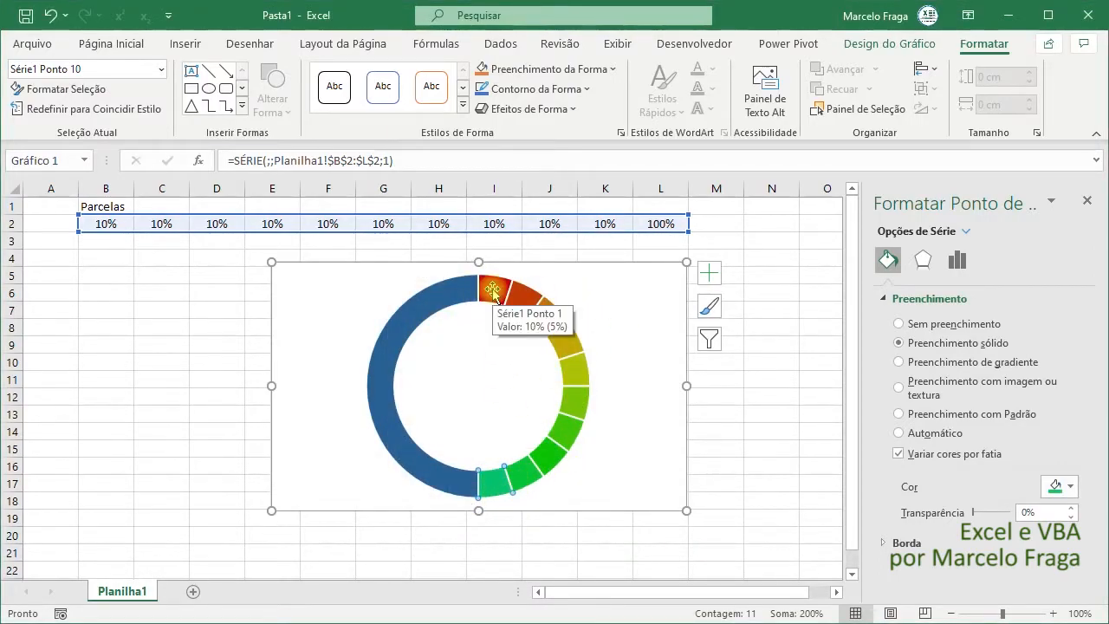
- Remove the fill from the large 100% slice and set the doughnut's first slice angle to 270°
left_click(381, 372)
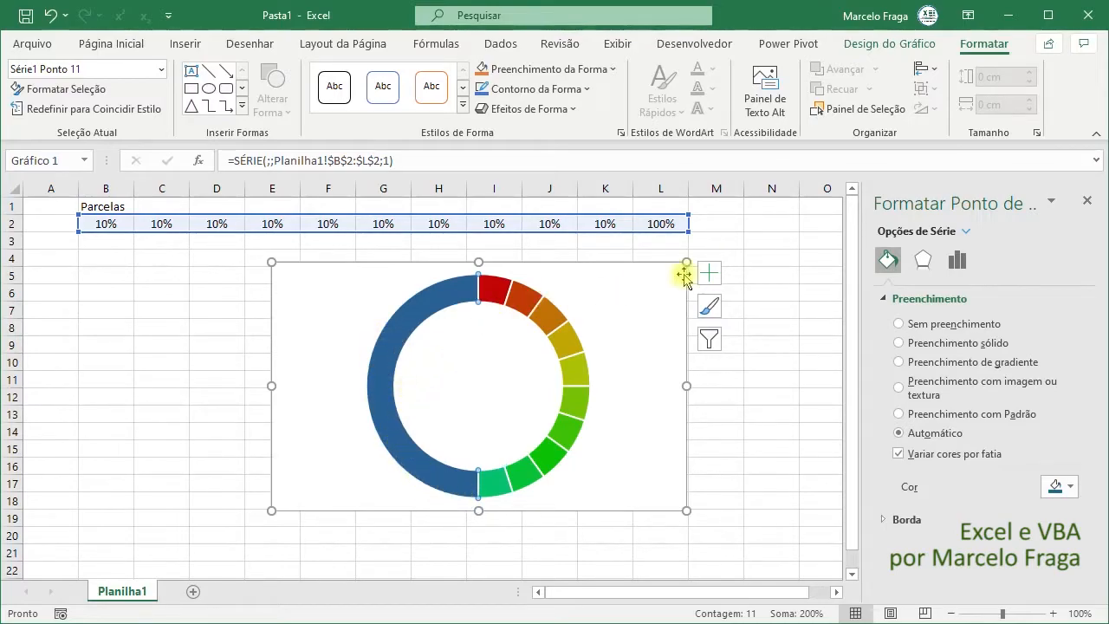
left_click(899, 323)
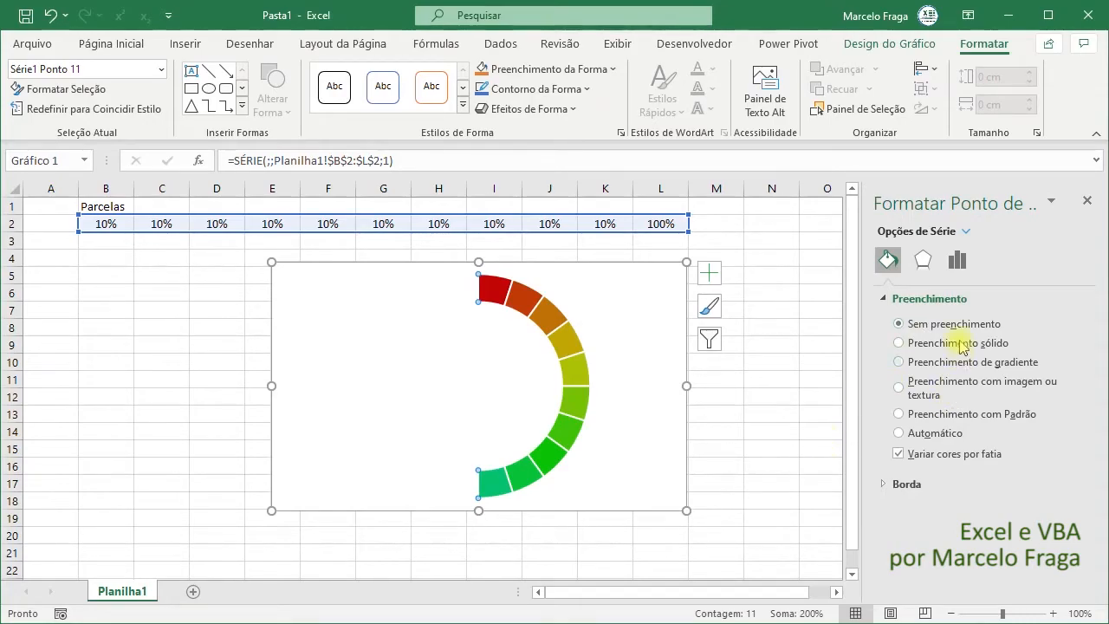
left_click(957, 261)
left_click(1046, 333)
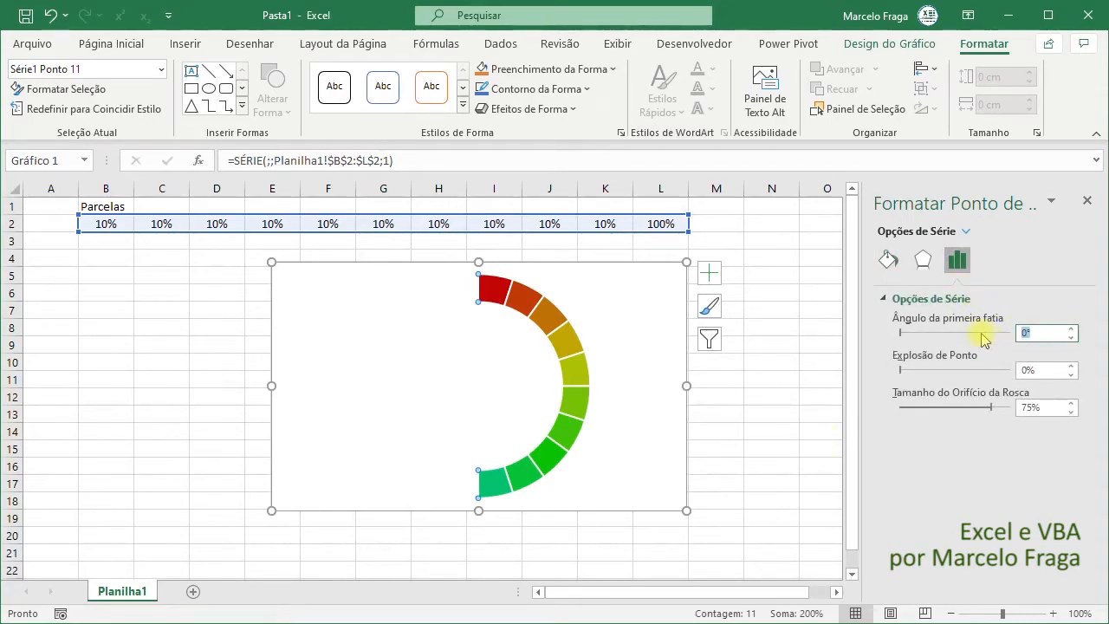
type("270")
key("Return")
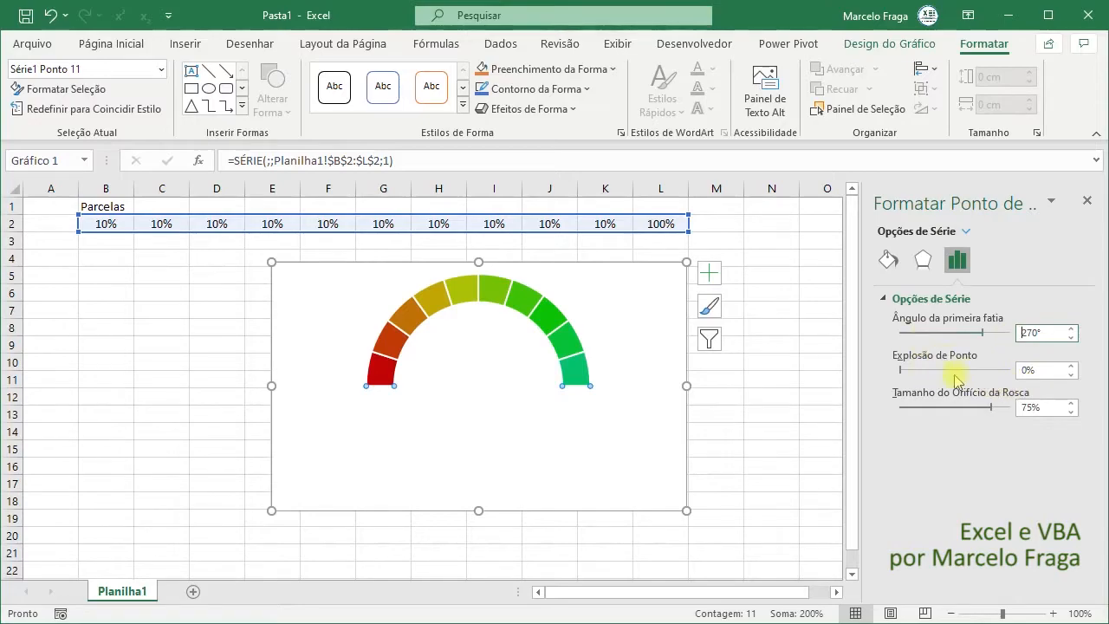
- Move the chart down to start at about row 8, and enter 30% in B5 and 2% in C5
left_click_drag(639, 275, 611, 330)
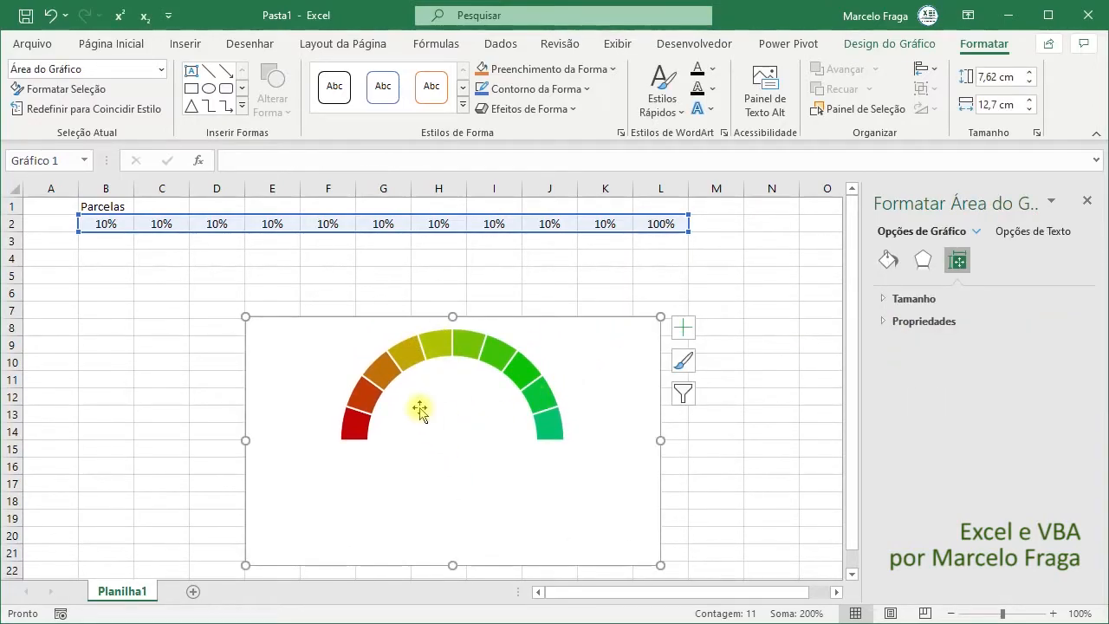
left_click(108, 261)
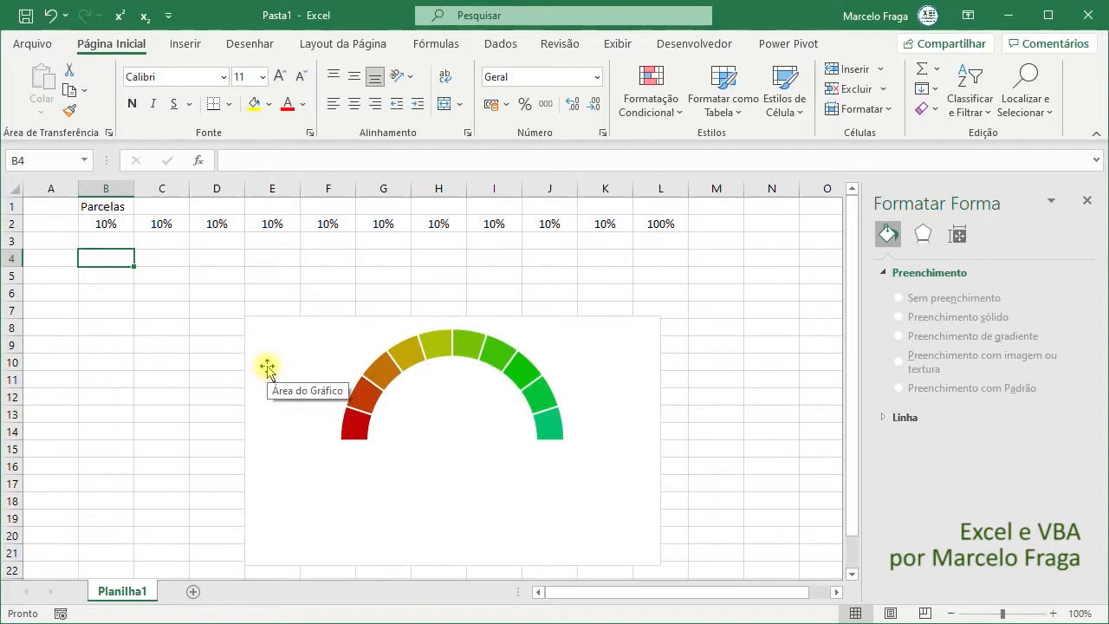
key("Down")
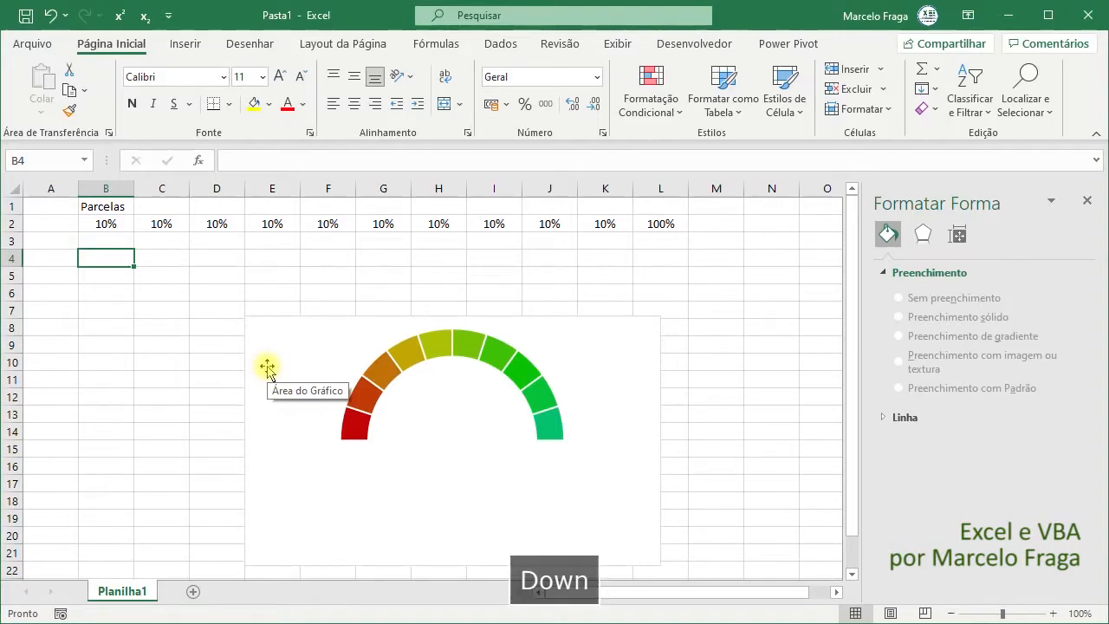
type("30")
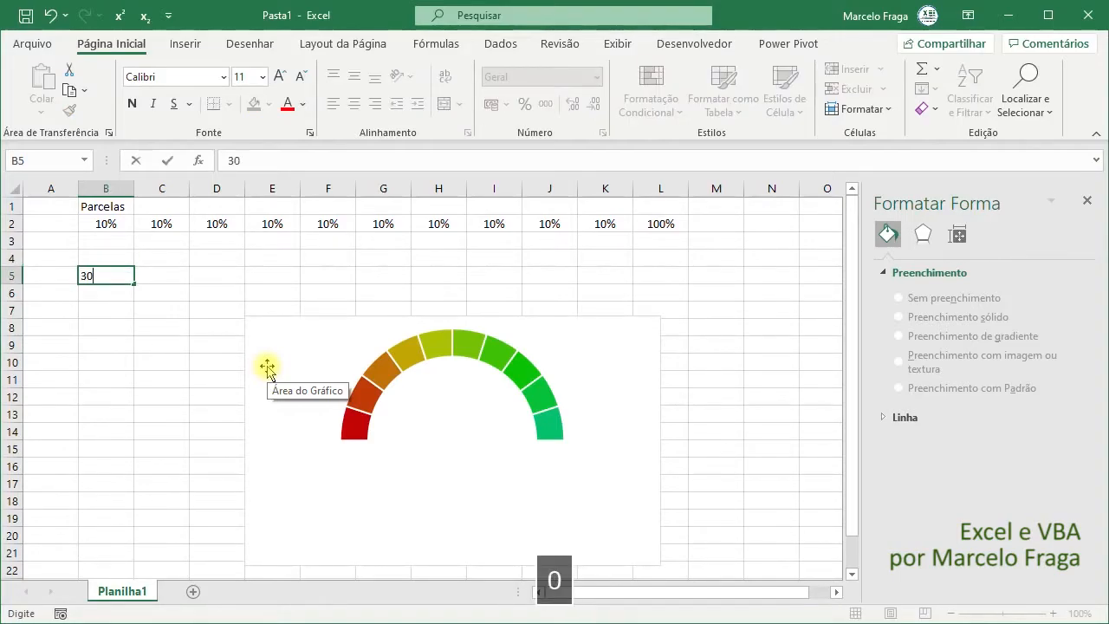
type("%")
key("Tab")
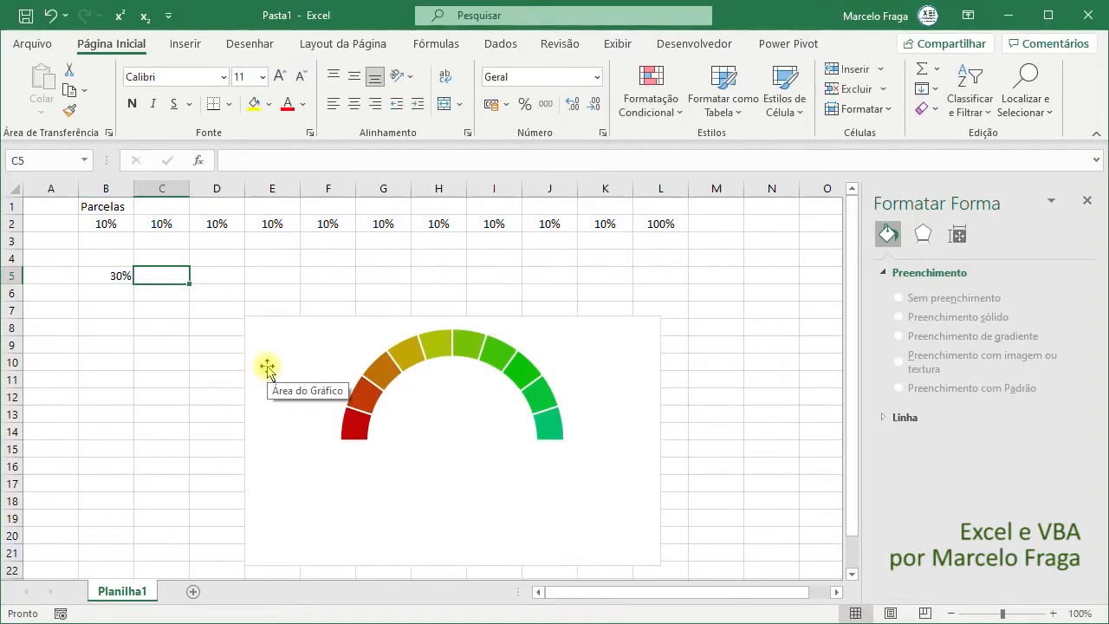
type("2")
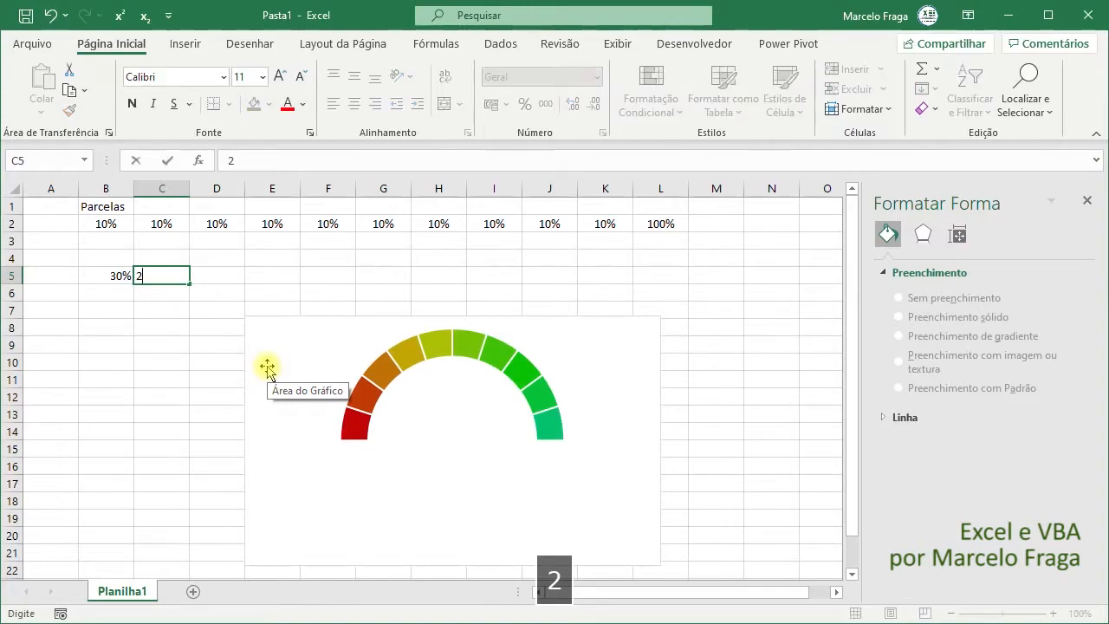
type("%")
key("Tab")
- Enter the heading Espessura in C4, above the 2% value
key("Up")
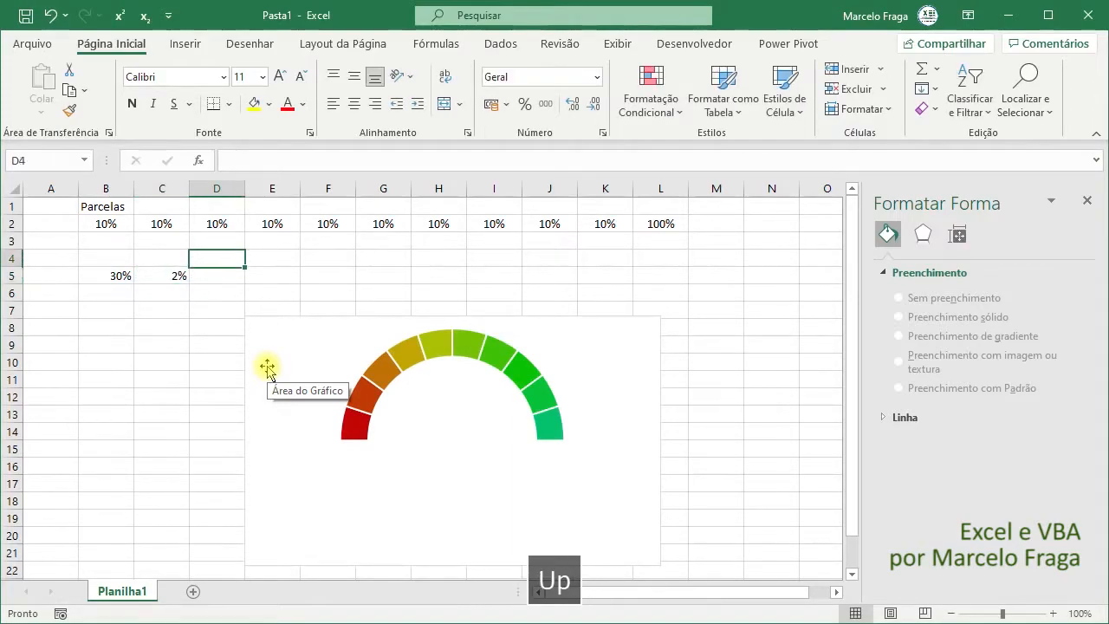
key("Left")
type("Esp")
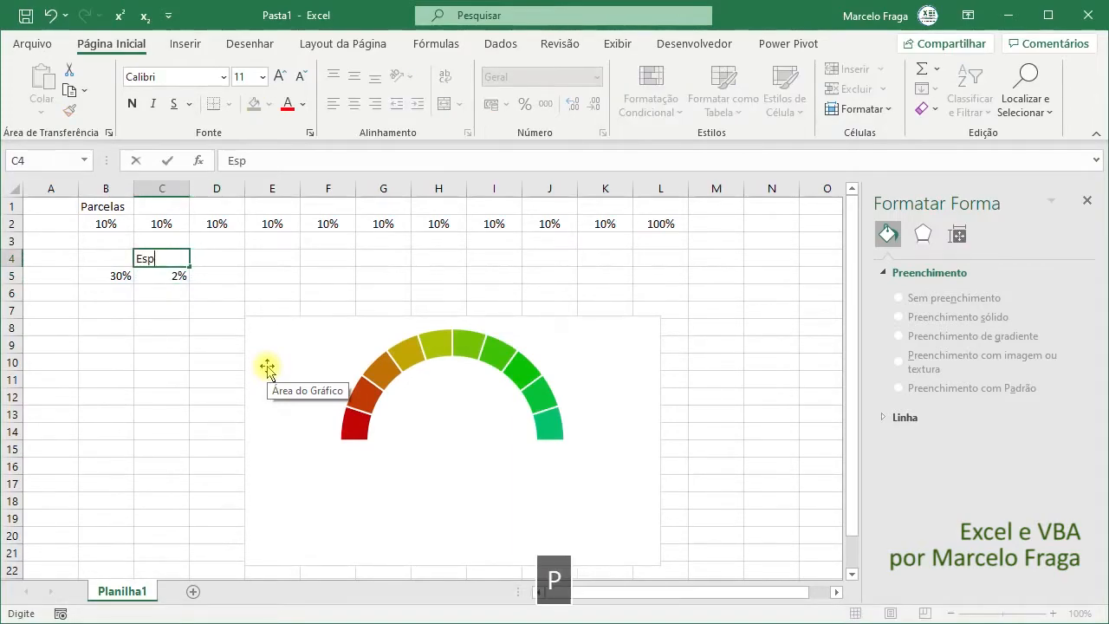
type("essura")
key("Tab")
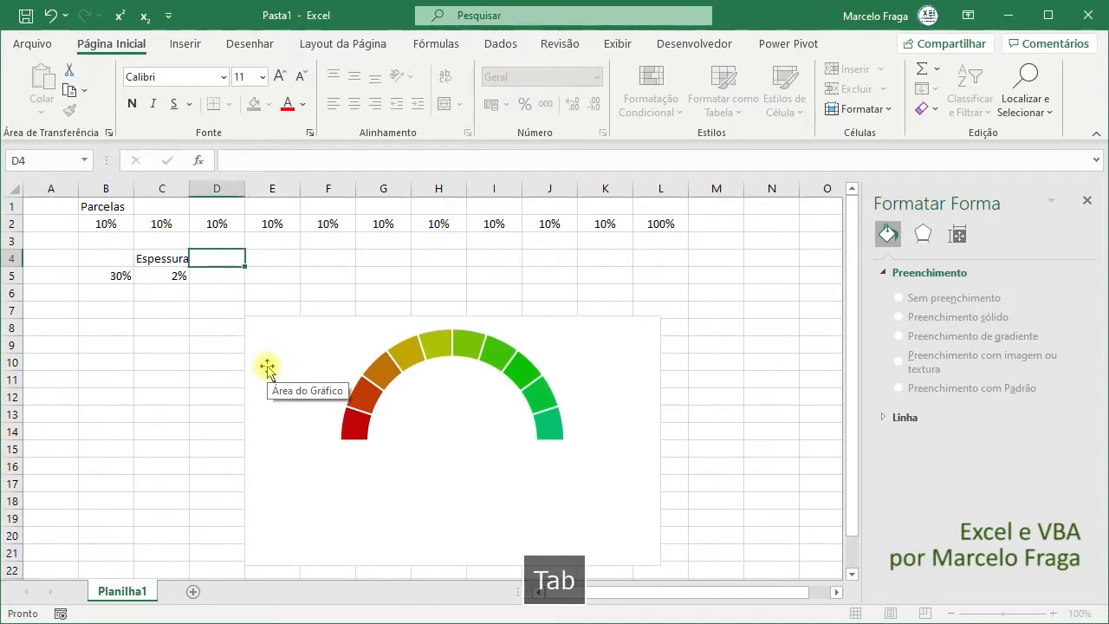
- Enter the heading Marcação in B4, above the 30% value
key("Left")
key("Left")
type("M")
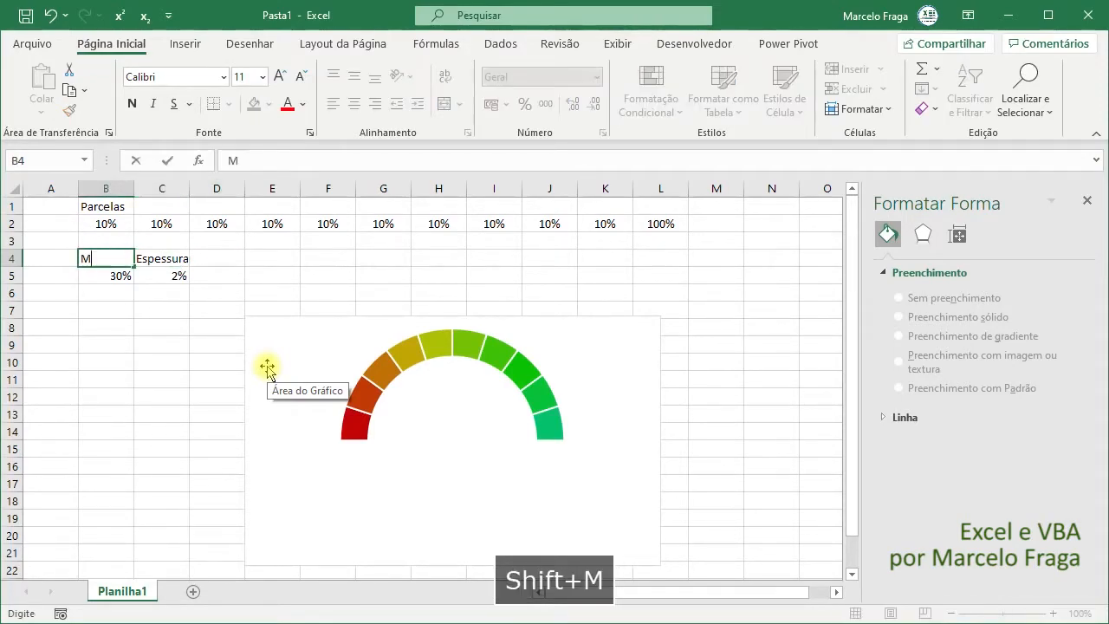
type("arcação")
key("Return")
- Enter the formula =200%-SOMA(B5:C5) in D5 and accept the closing-parenthesis correction
key("Up")
key("Right")
key("Right")
key("Down")
type("=")
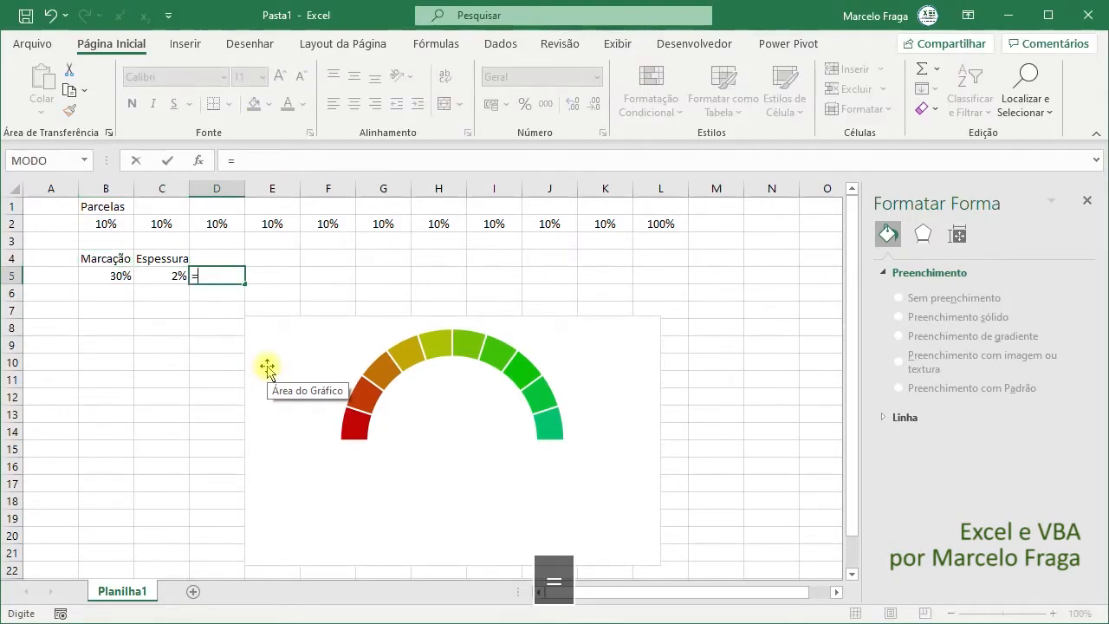
type("200")
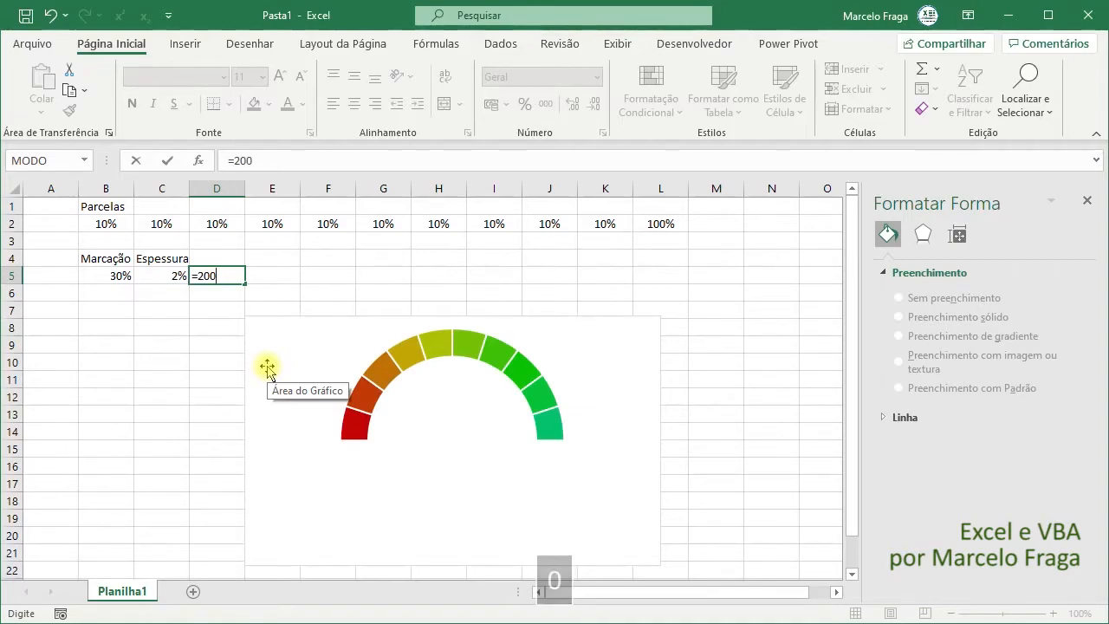
type("%")
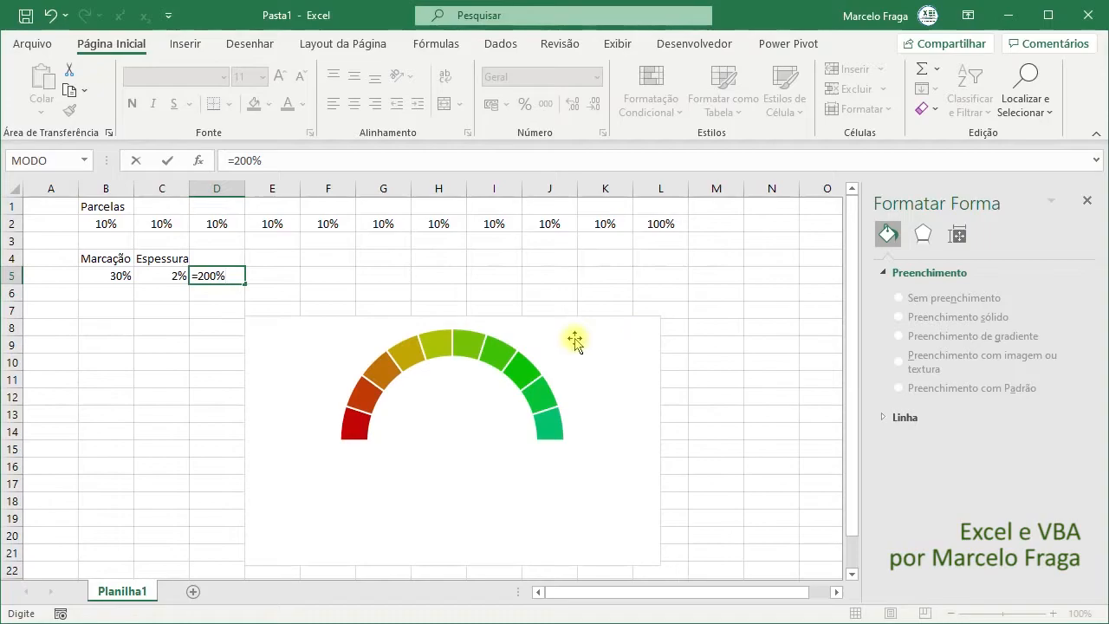
type("-so")
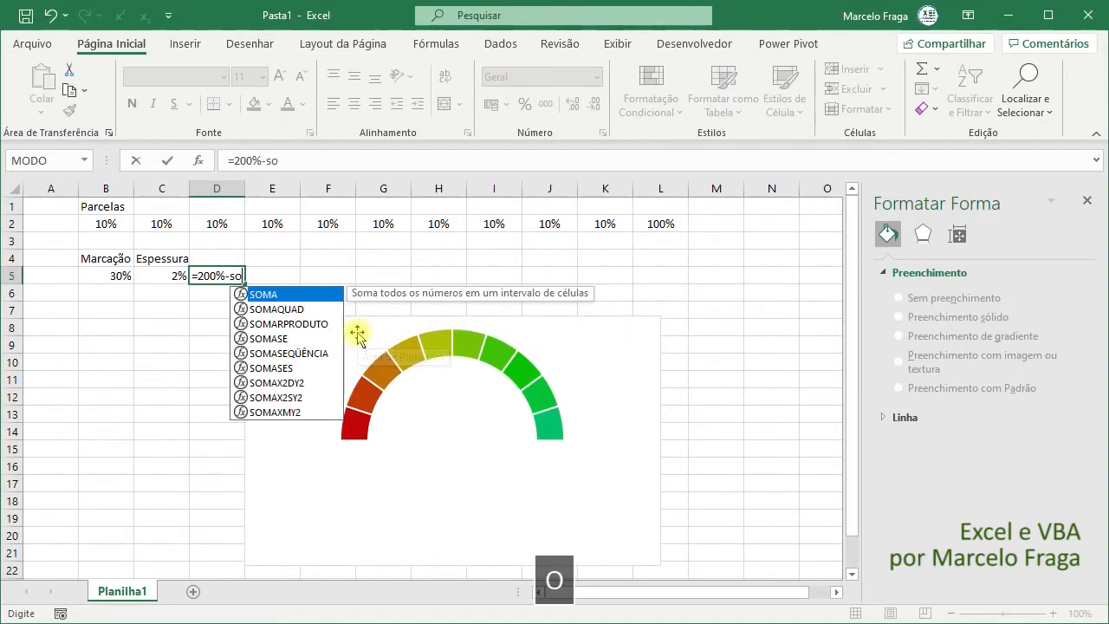
key("Tab")
key("Left")
key("Left")
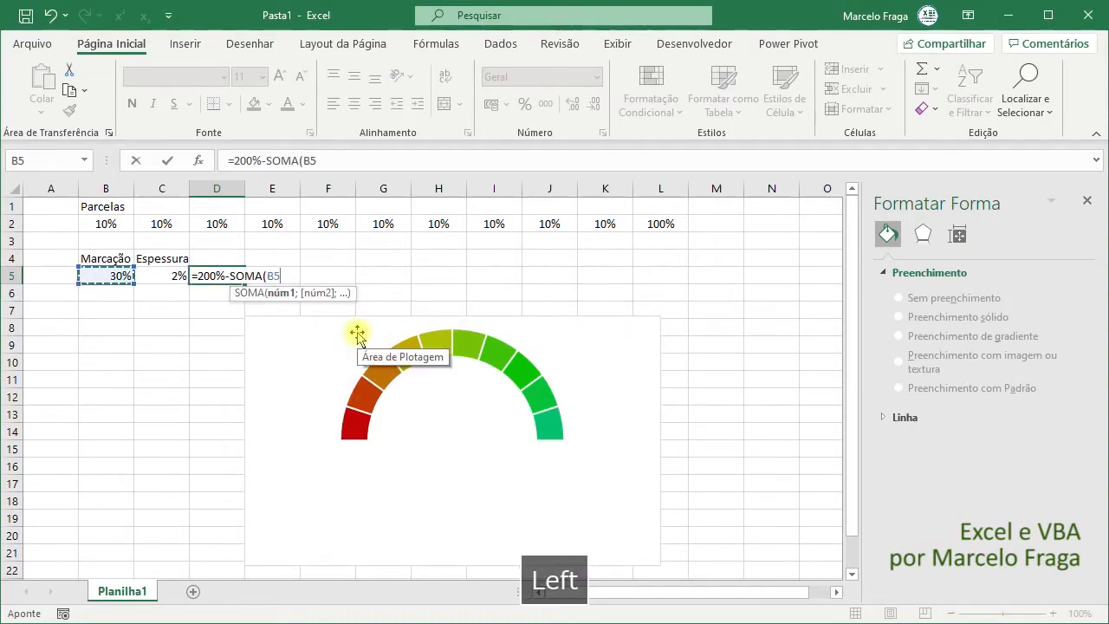
key("shift+Right")
key("Return")
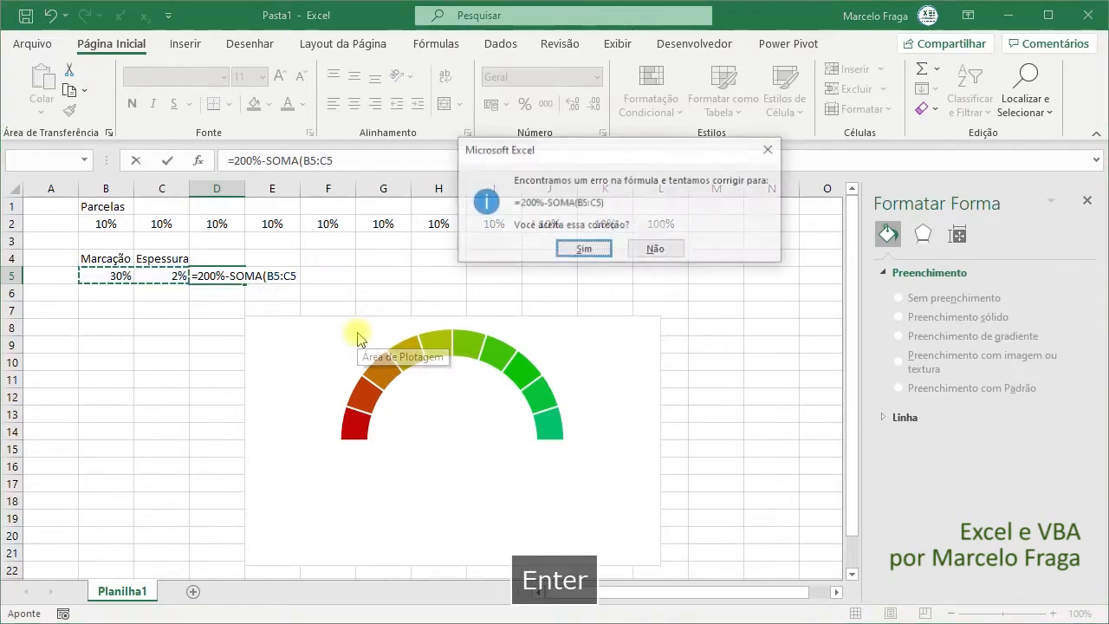
key("Return")
key("Up")
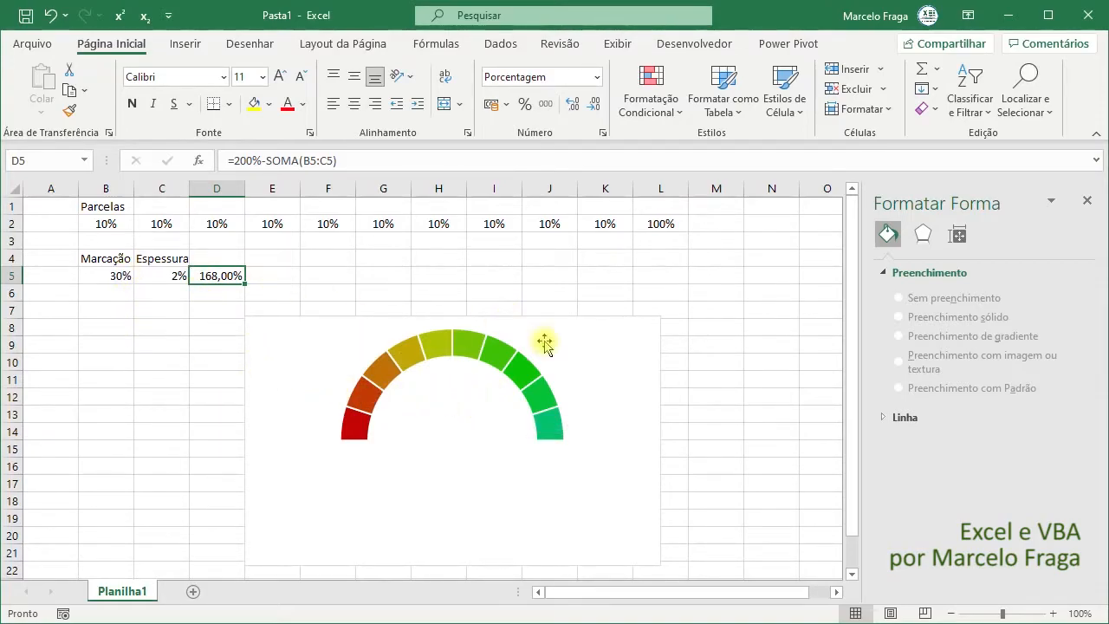
- Add a second data series to the gauge chart and name it Série 2
left_click_drag(108, 277, 223, 276)
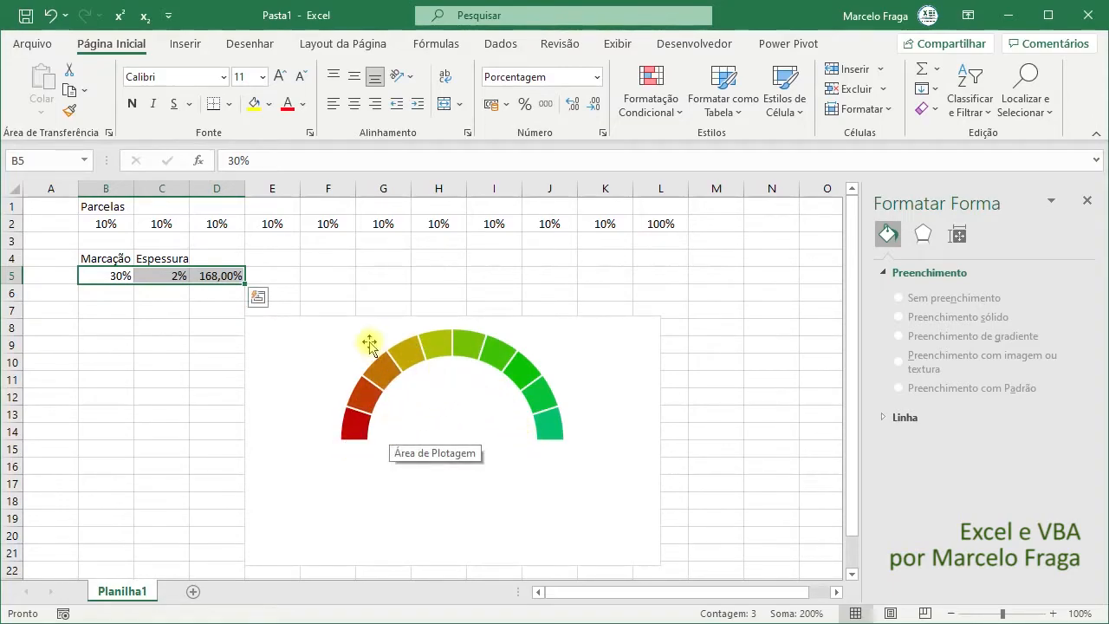
left_click(598, 340)
left_click(905, 44)
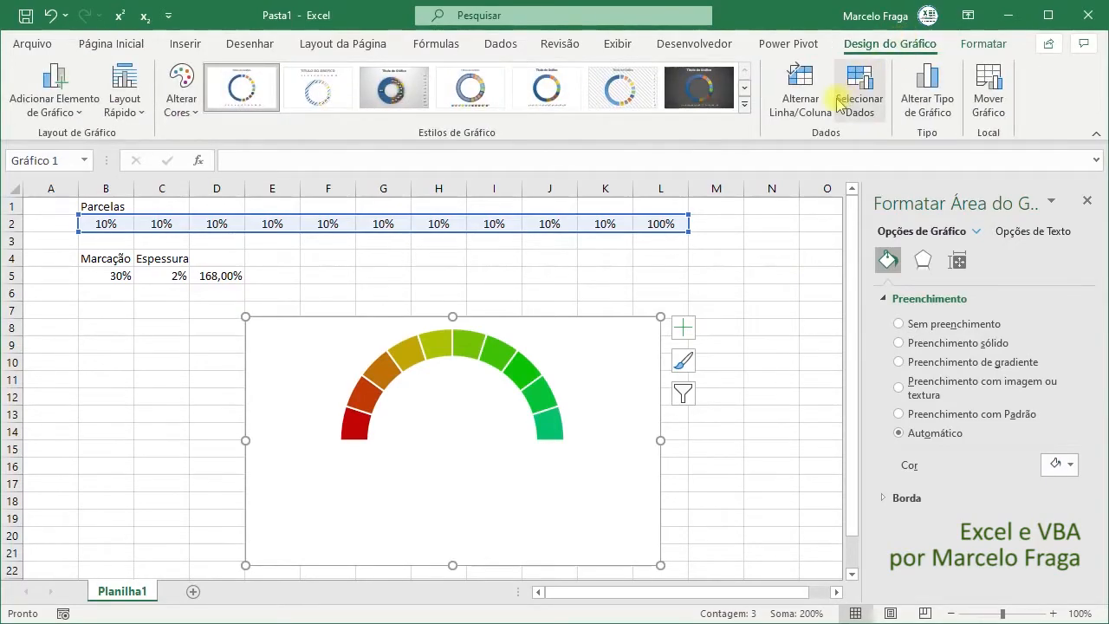
left_click(858, 100)
left_click(308, 441)
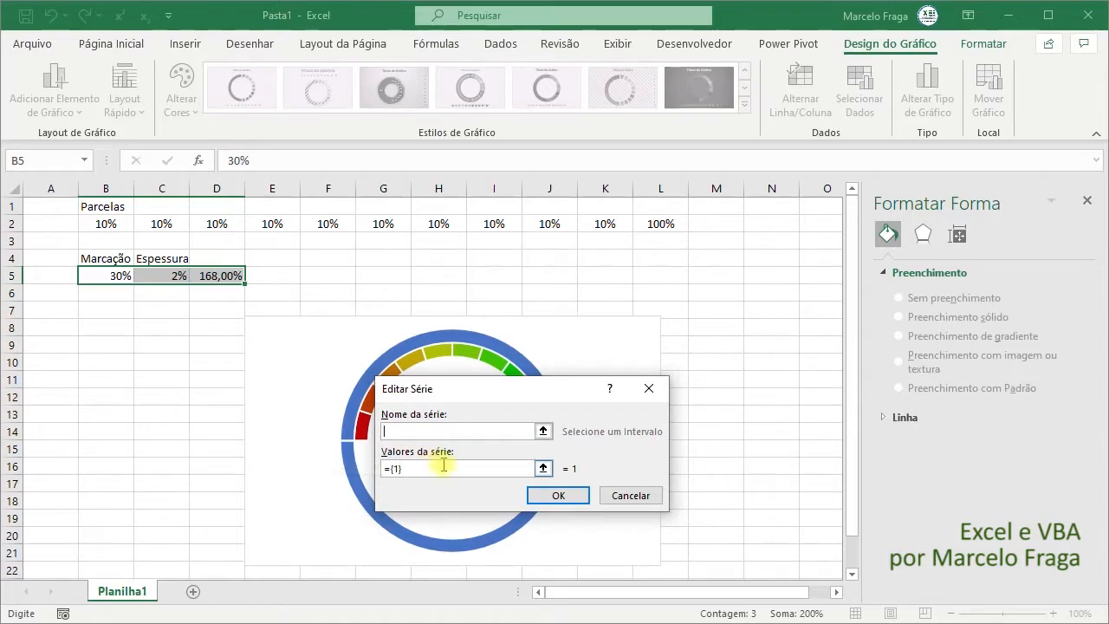
type("S")
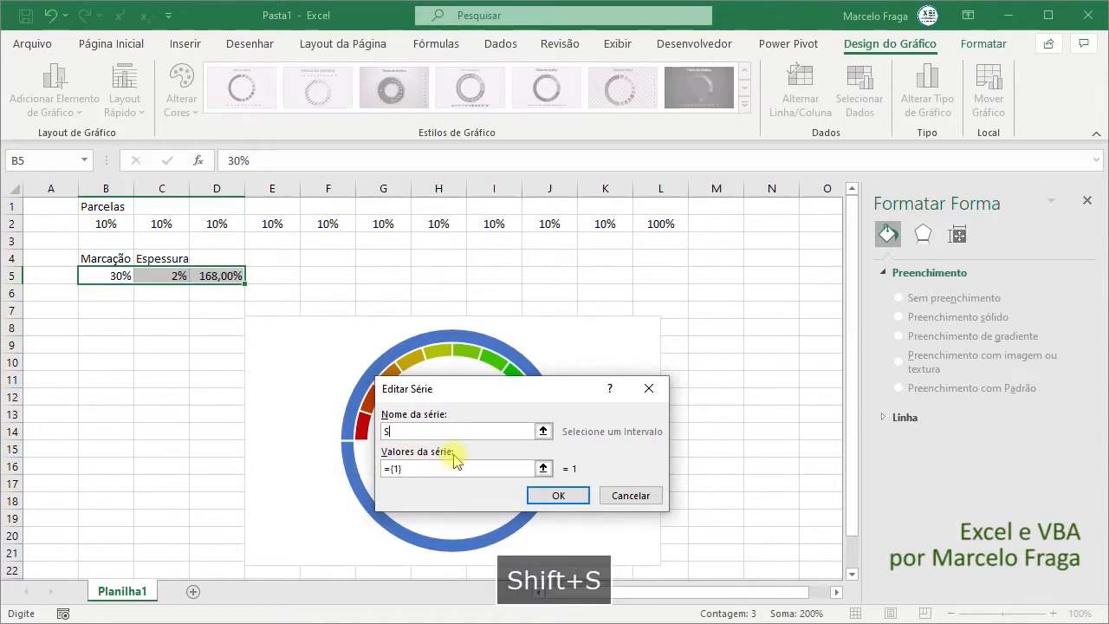
type("érie 2")
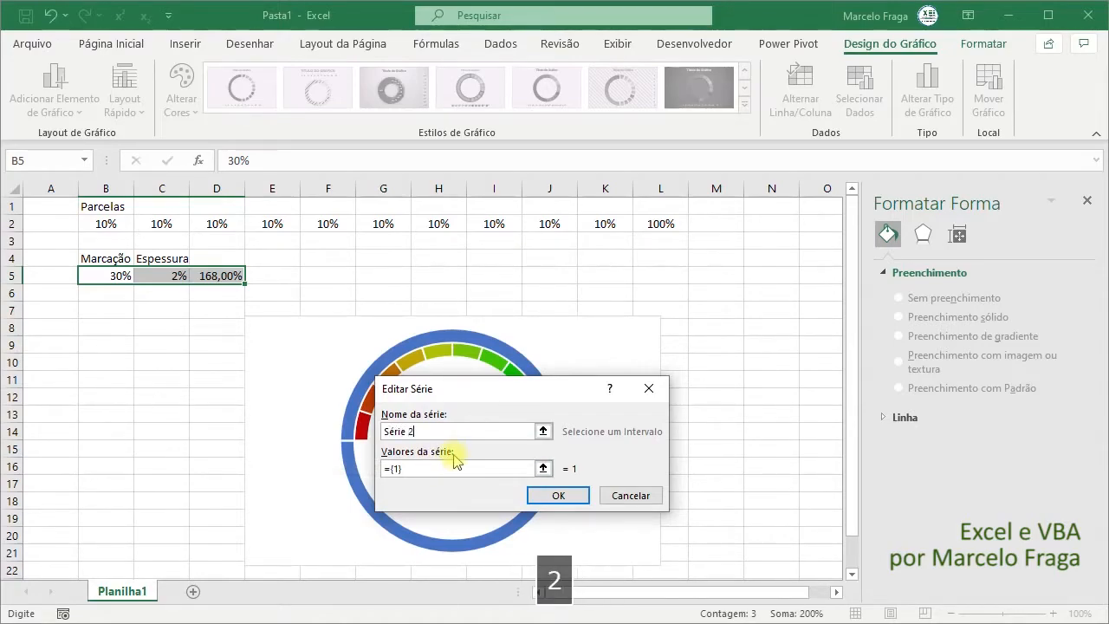
- Set the values of Série 2 to =Planilha1!$B$5:$D$5 and apply the new data source
left_click(452, 469)
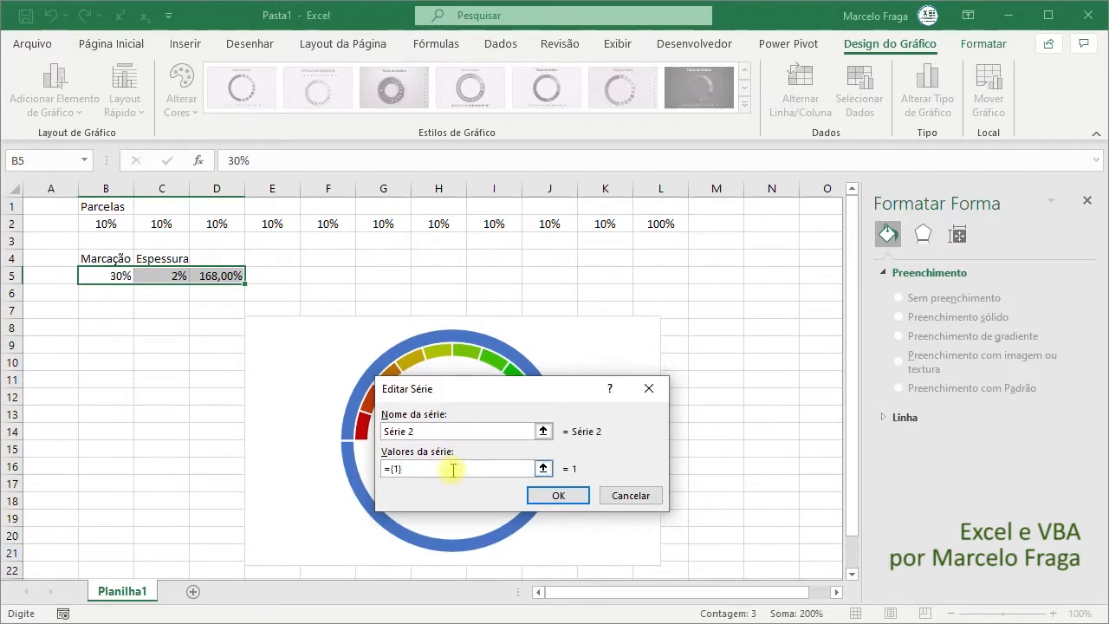
key("BackSpace")
key("BackSpace")
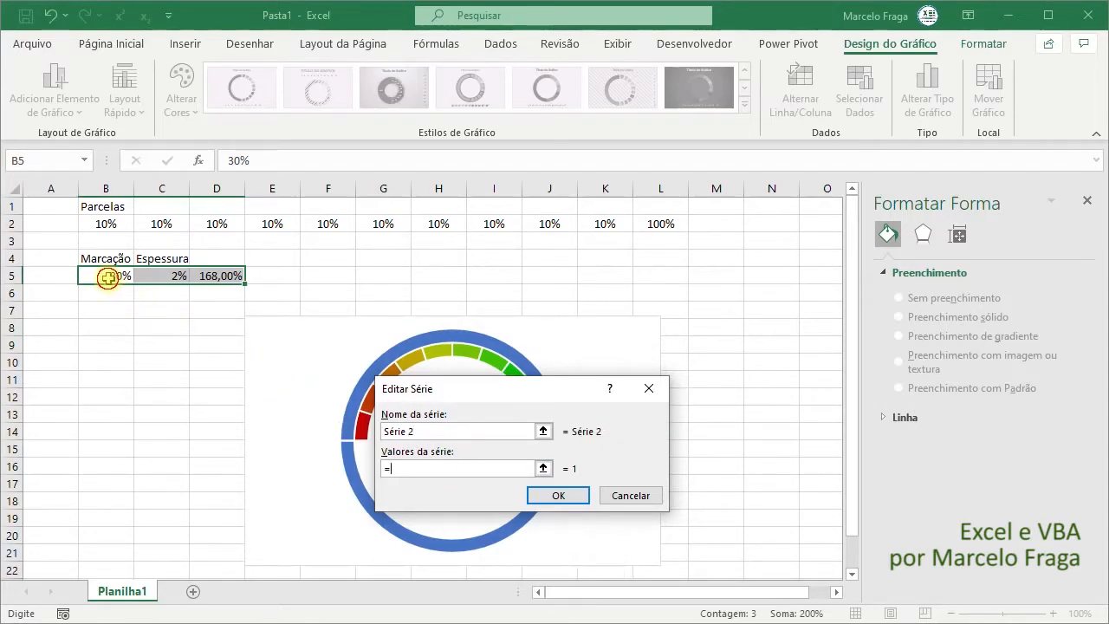
left_click_drag(111, 275, 214, 272)
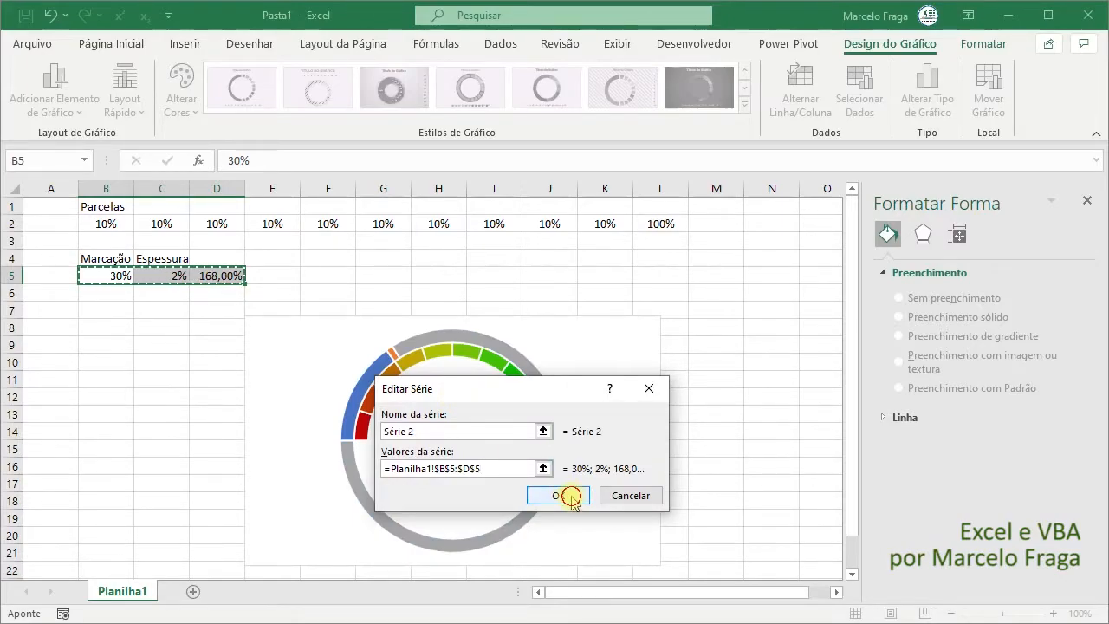
left_click(568, 495)
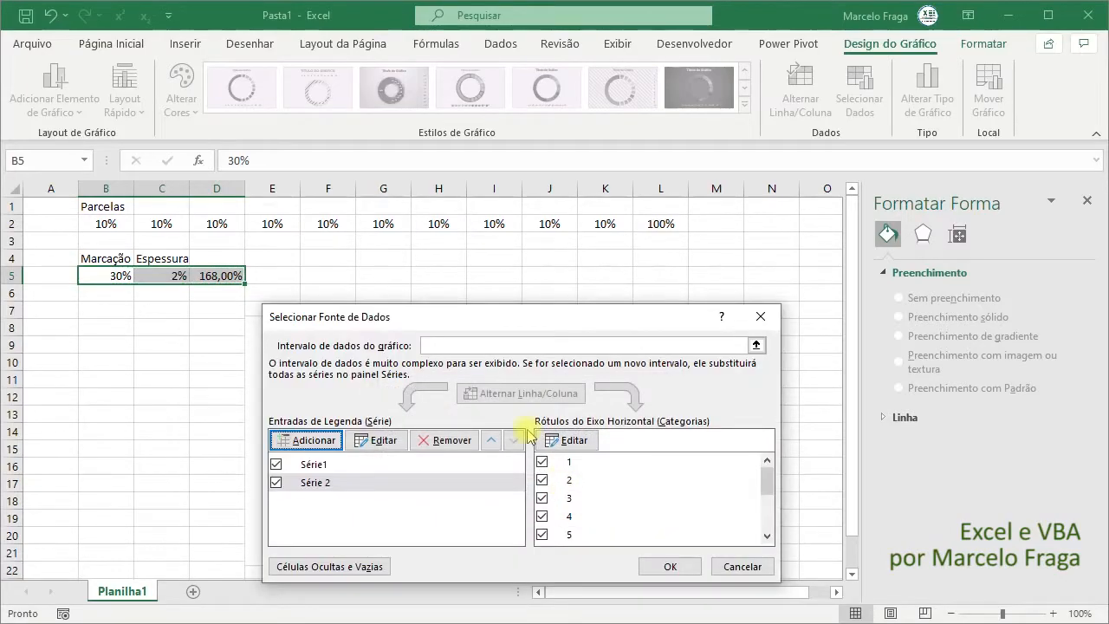
left_click(670, 567)
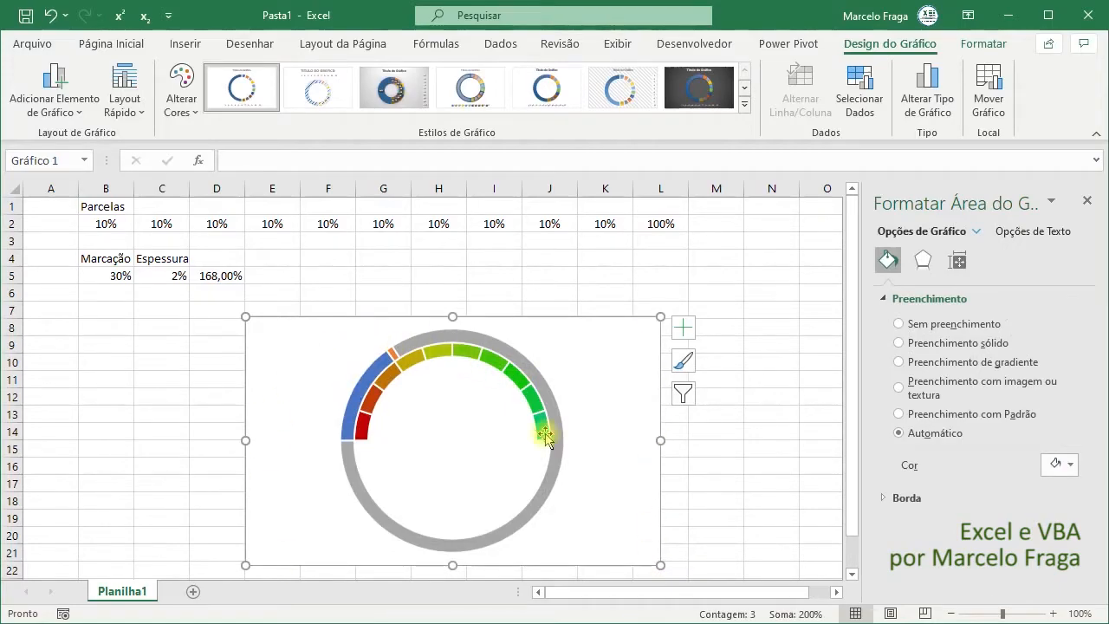
- Change the chart to a custom combination with Série 2 as a doughnut on the secondary axis
left_click(378, 511)
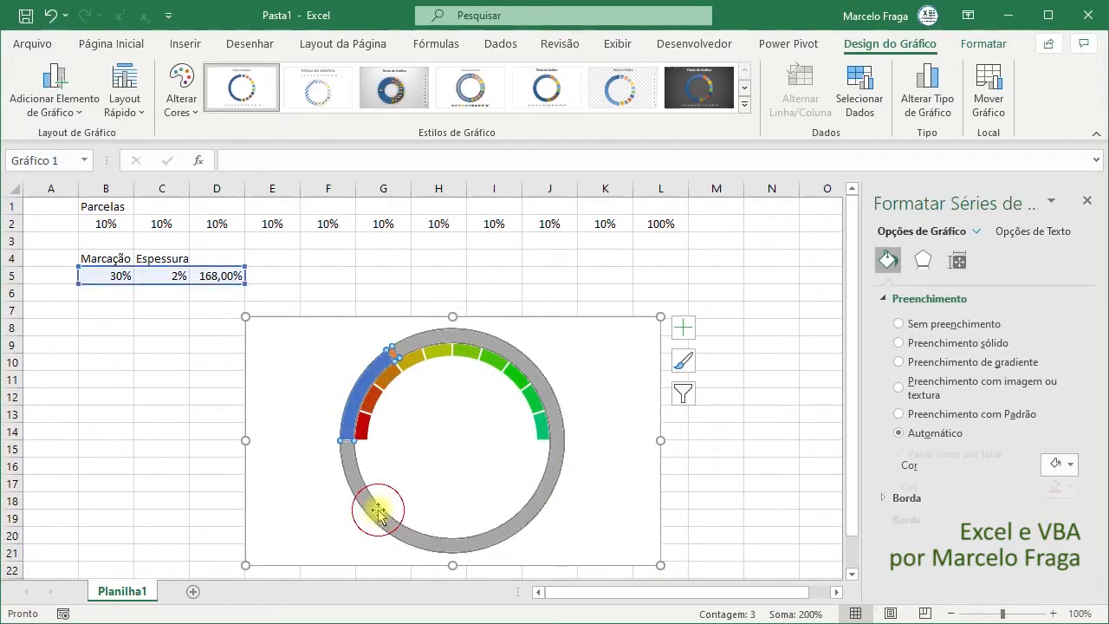
left_click(926, 105)
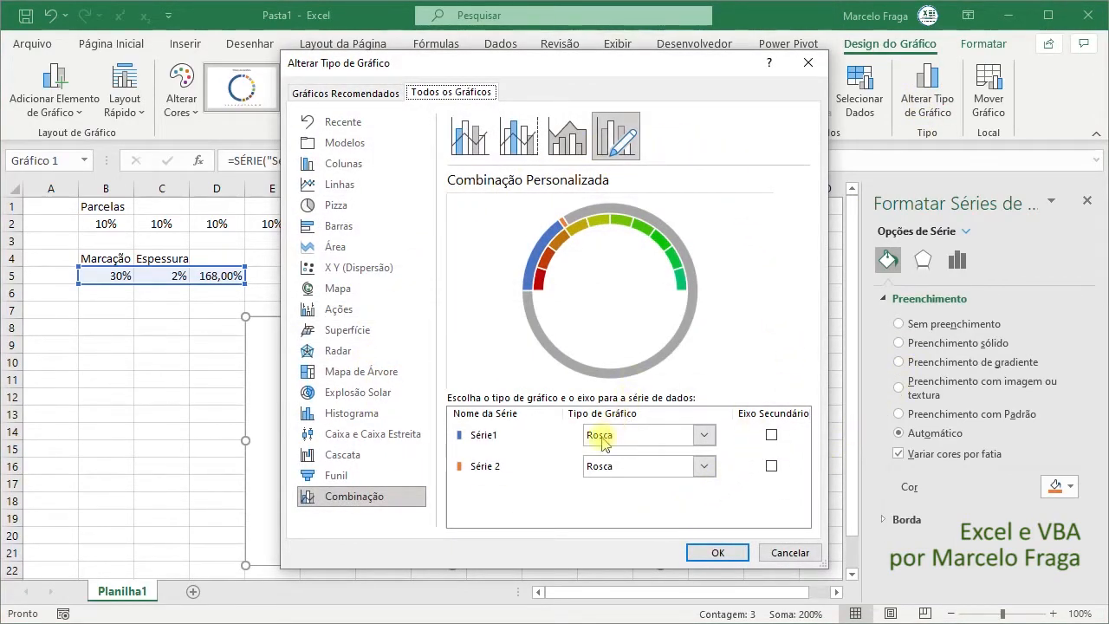
left_click(772, 466)
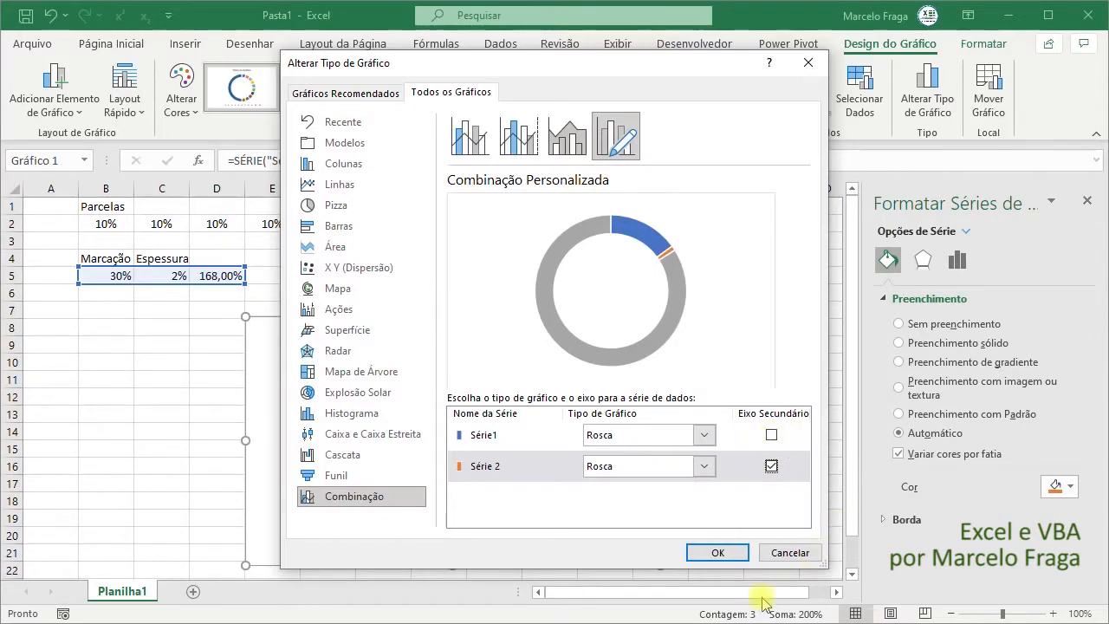
left_click(719, 553)
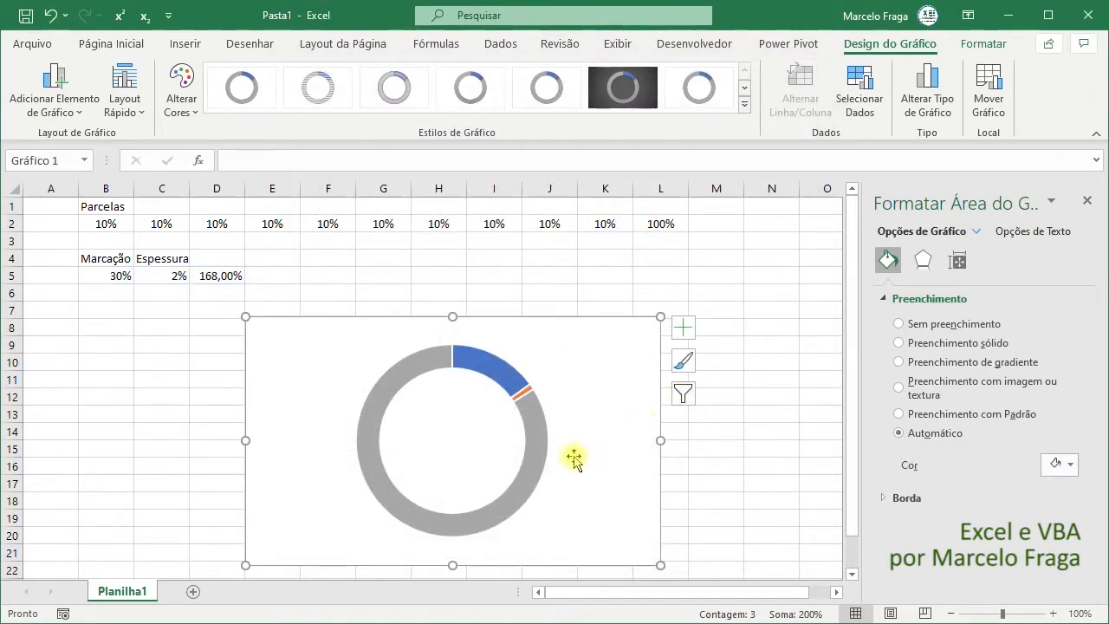
- Remove the fill from the large grey slice and the blue 30% slice of Série 2
left_click(525, 394)
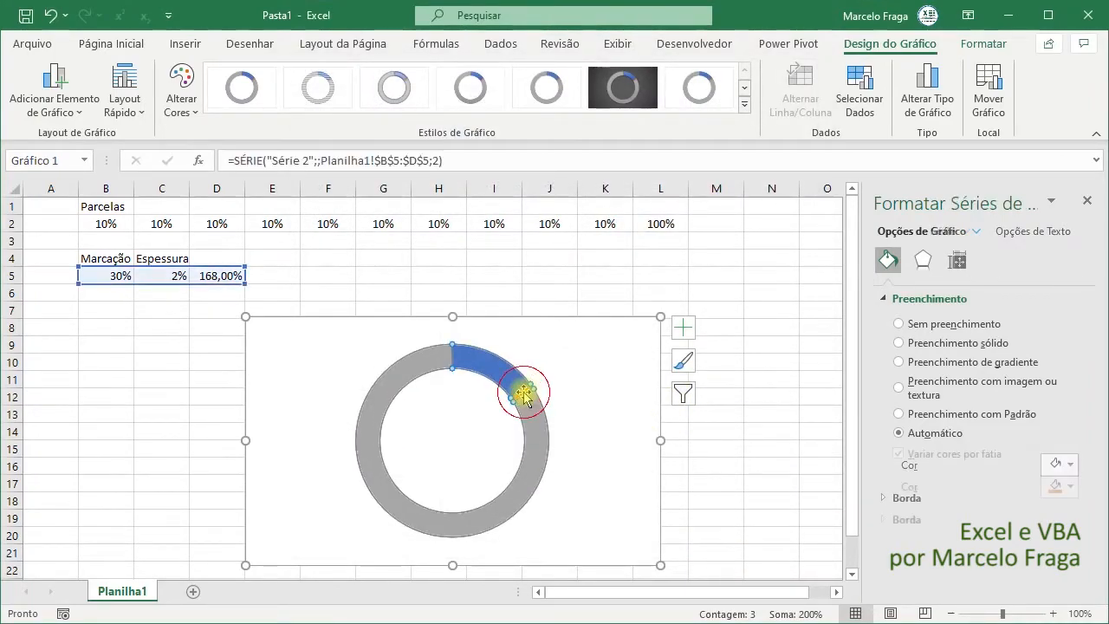
left_click(522, 394)
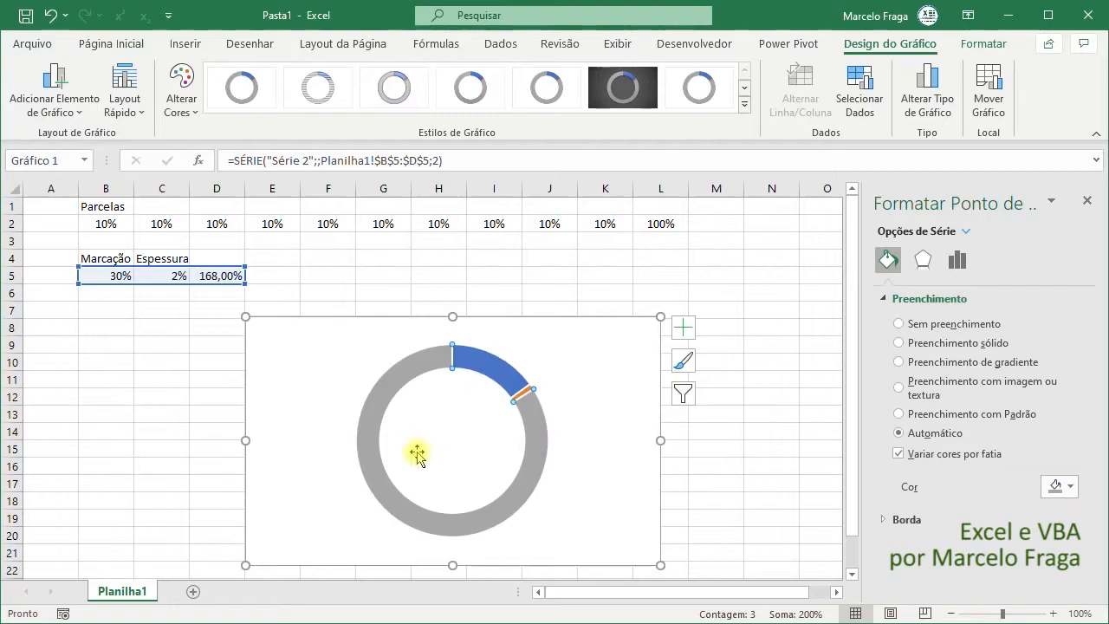
left_click(908, 323)
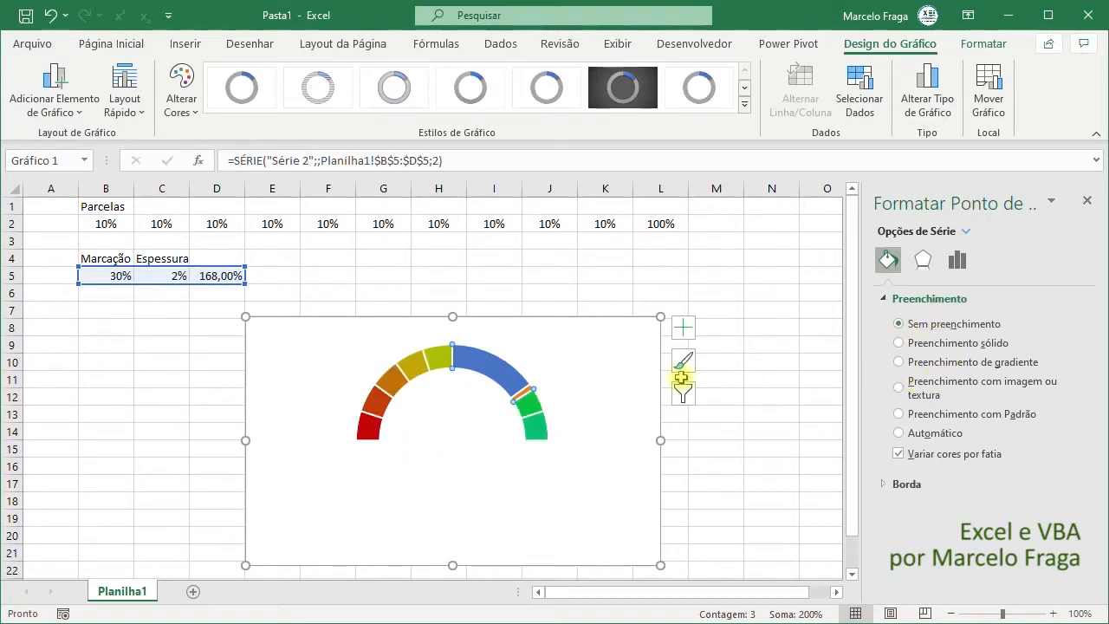
key("ctrl+z")
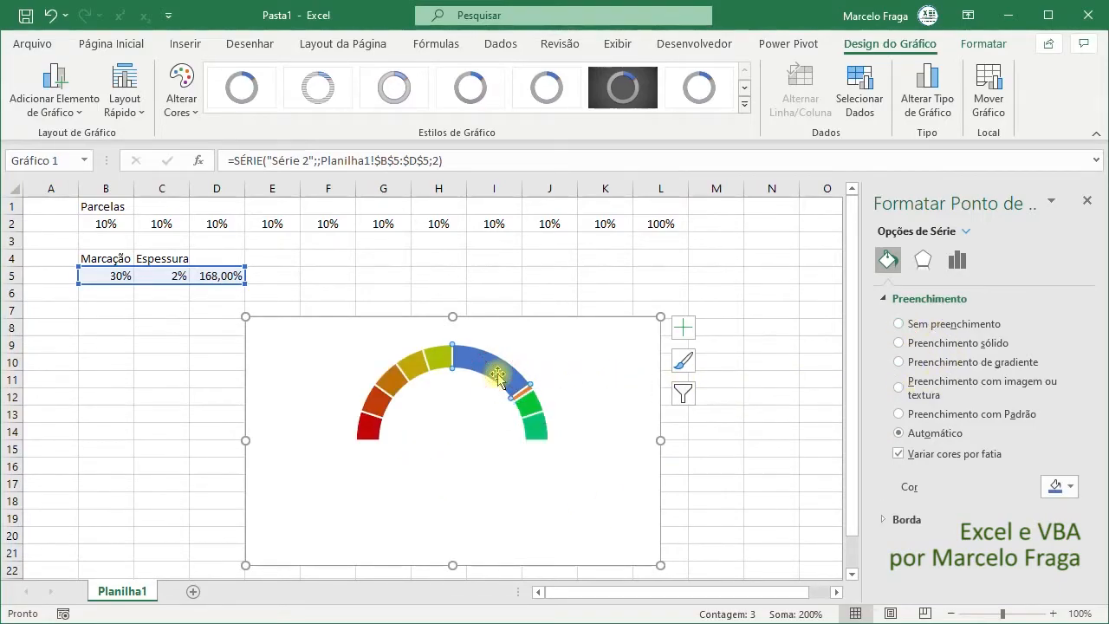
left_click(960, 332)
- Fill the thin 2% slice of Série 2 with solid black as the needle
left_click(518, 396)
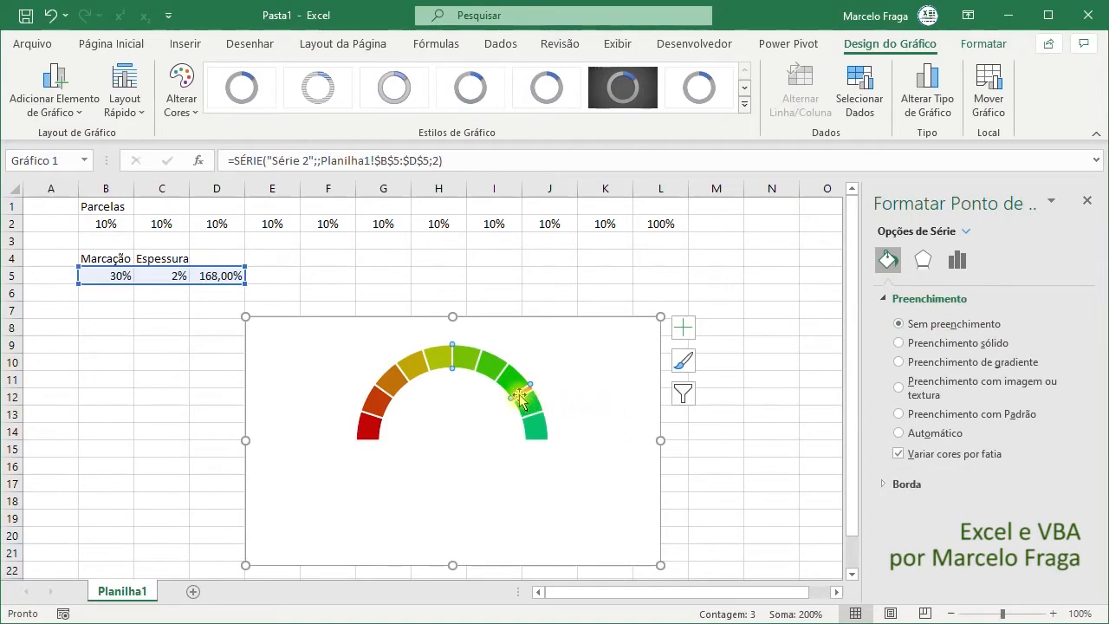
left_click(523, 395)
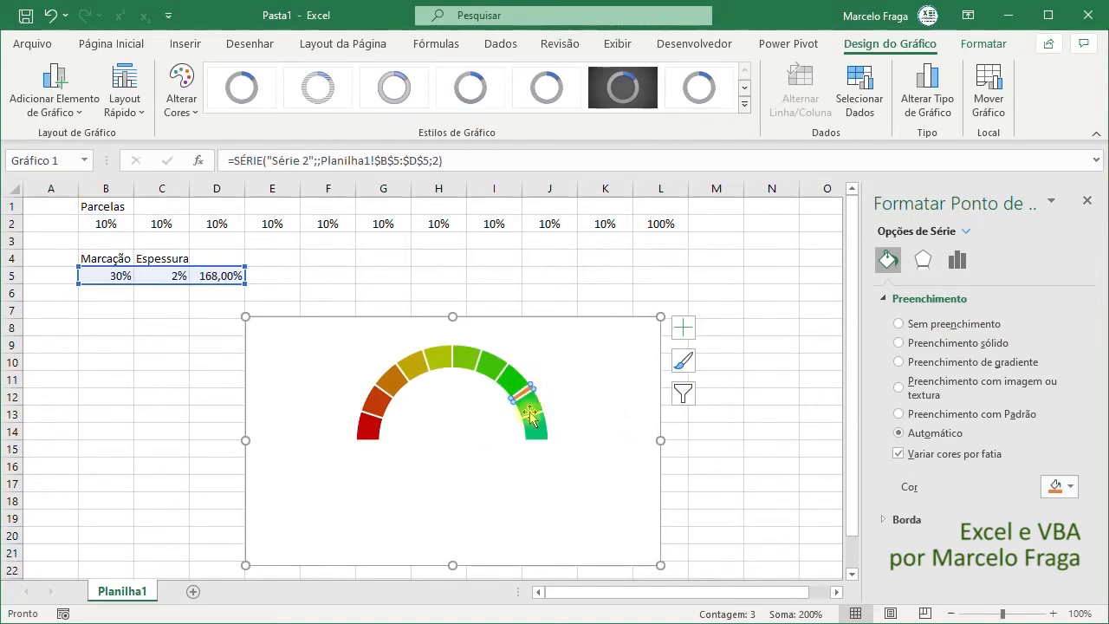
left_click(1074, 488)
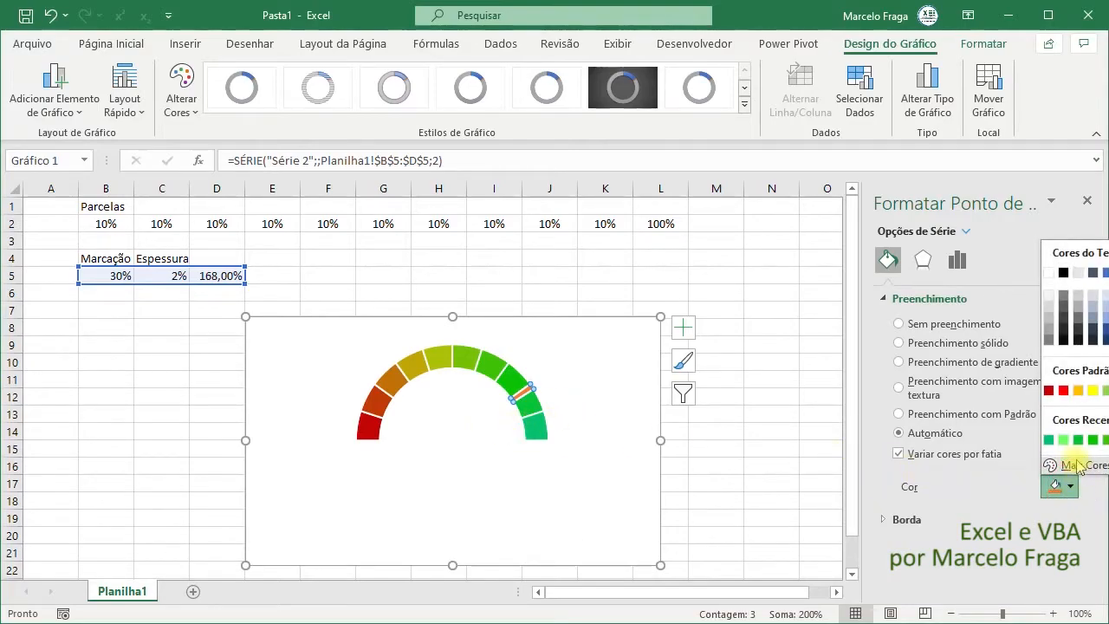
left_click(1063, 272)
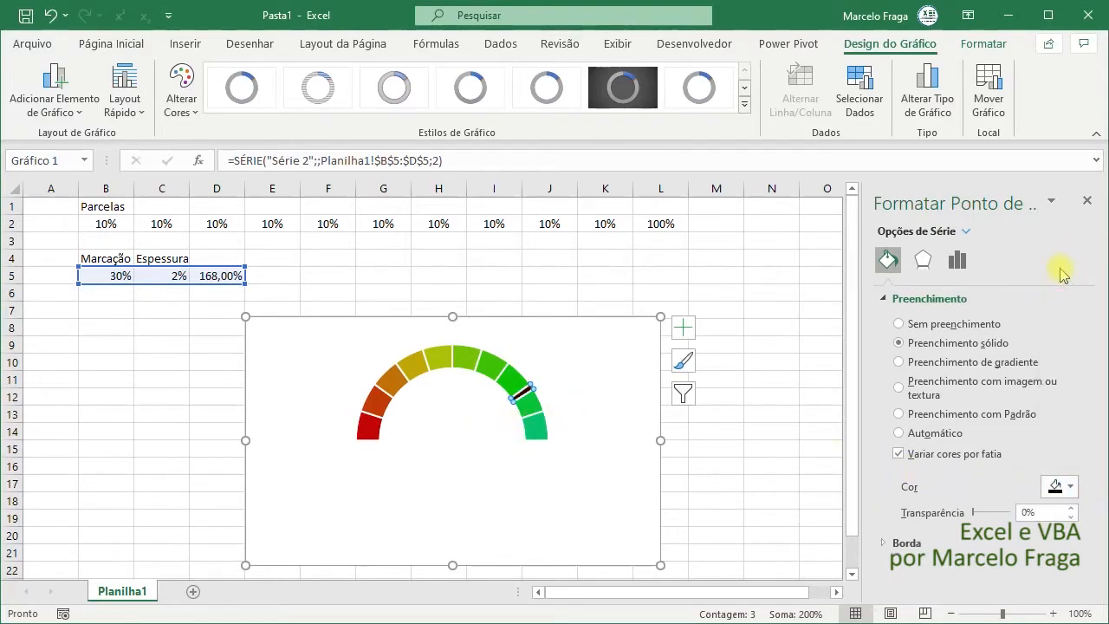
- Set the first slice angle of Série 2 to 270° and its doughnut hole size to 0%
left_click(957, 260)
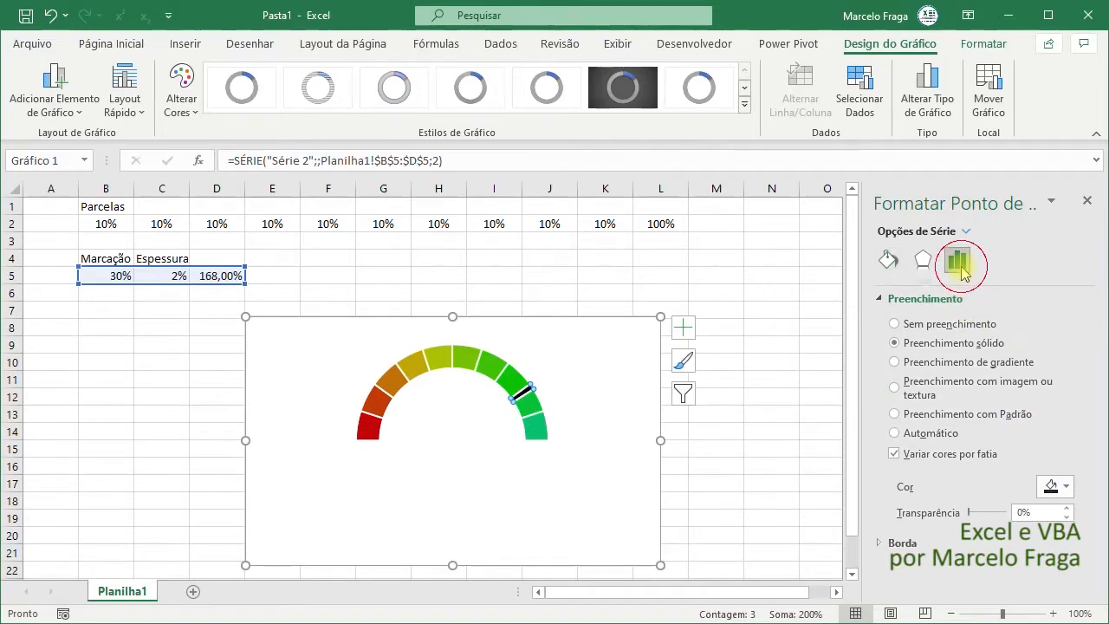
left_click(1044, 332)
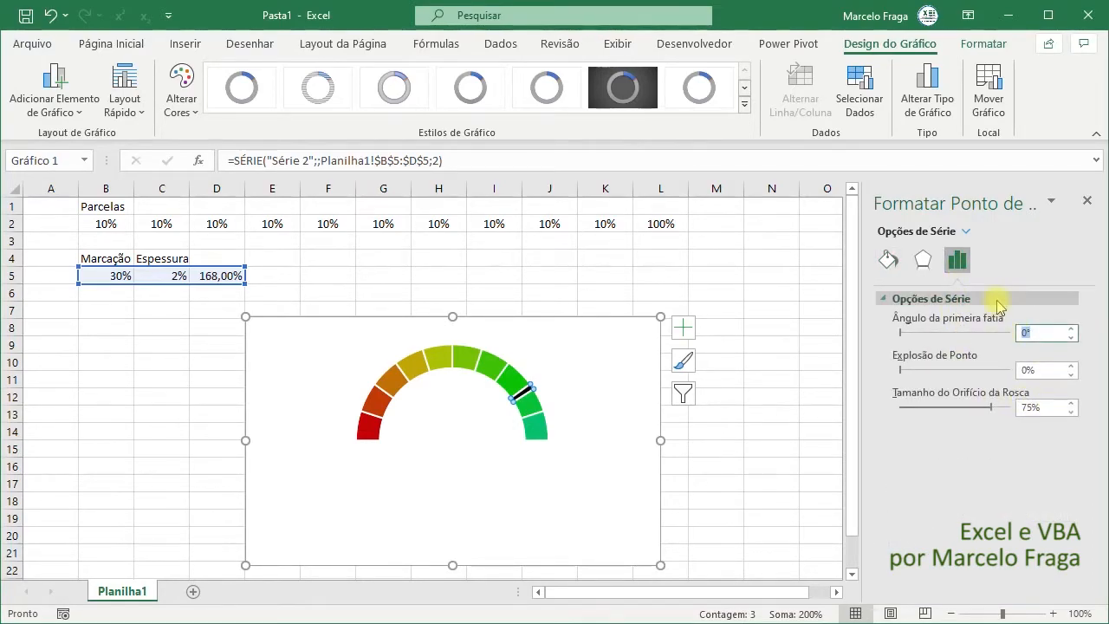
type("270")
key("Return")
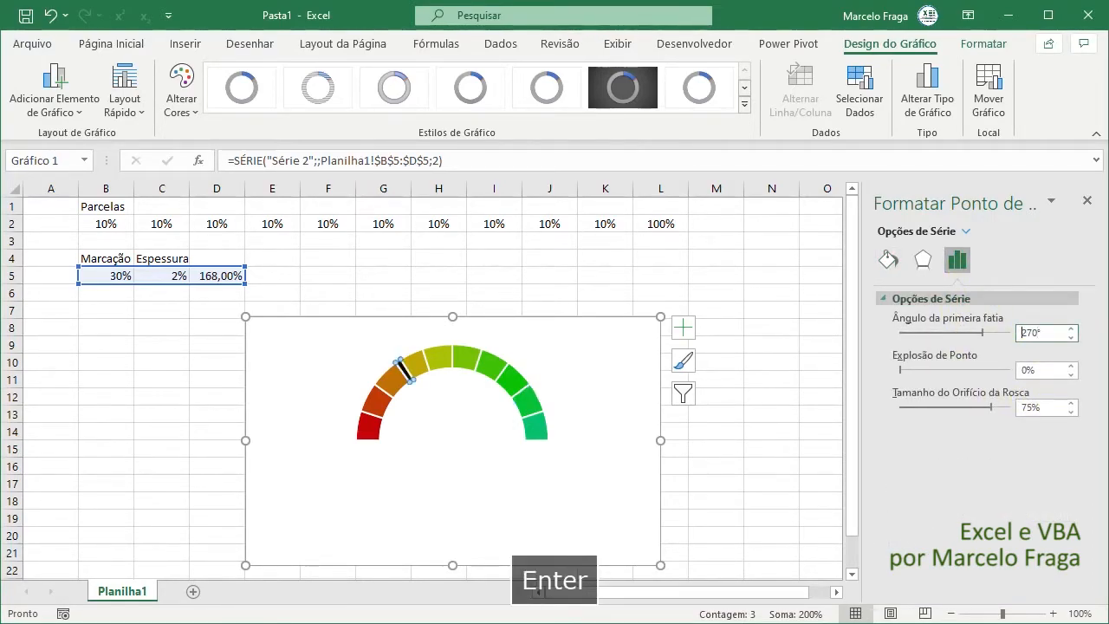
left_click_drag(989, 411, 888, 407)
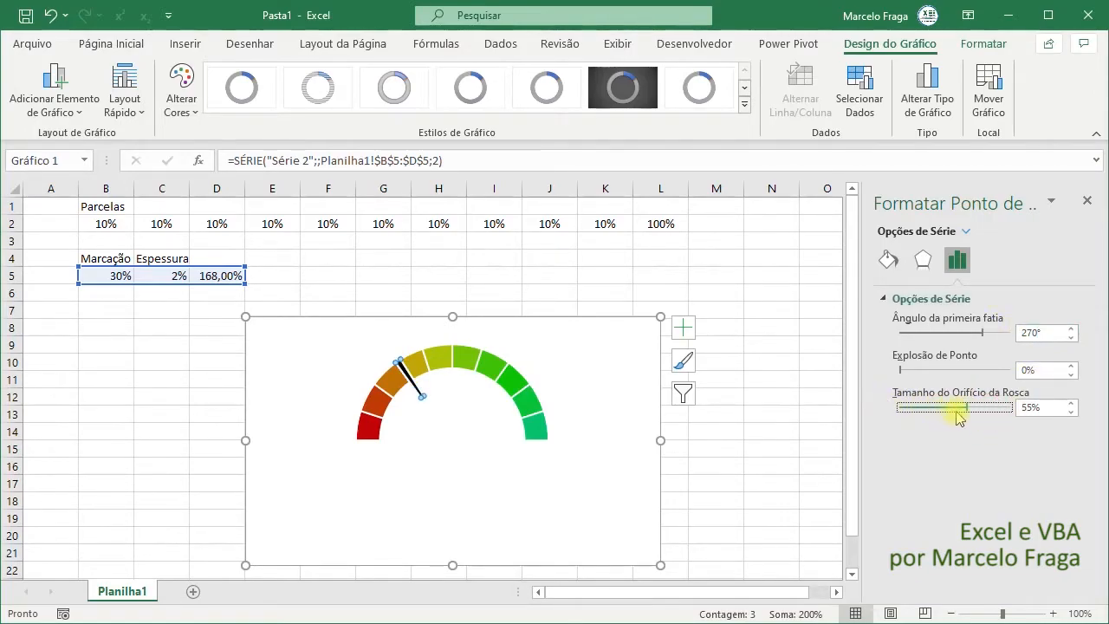
left_click_drag(968, 409, 915, 406)
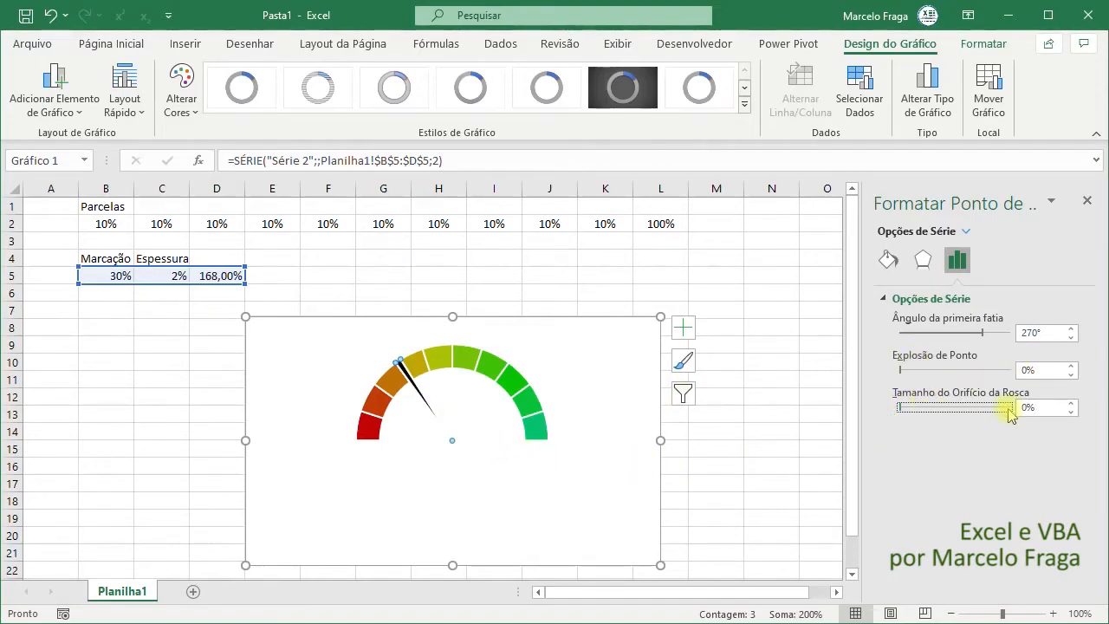
- Remove the border line from the black needle slice of Série 2
left_click(889, 262)
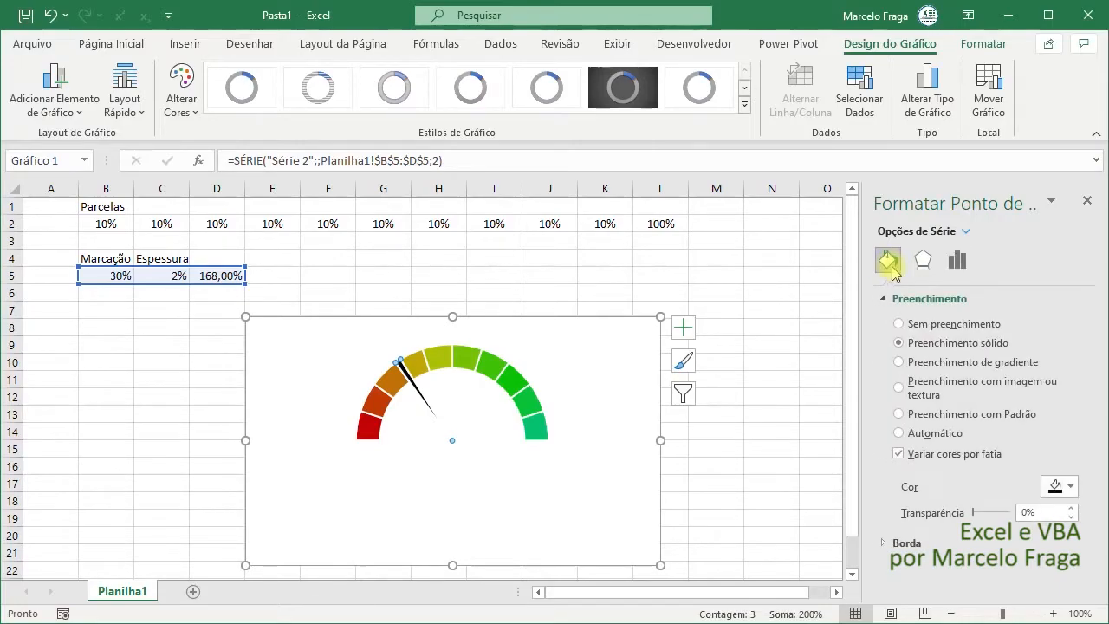
left_click(897, 543)
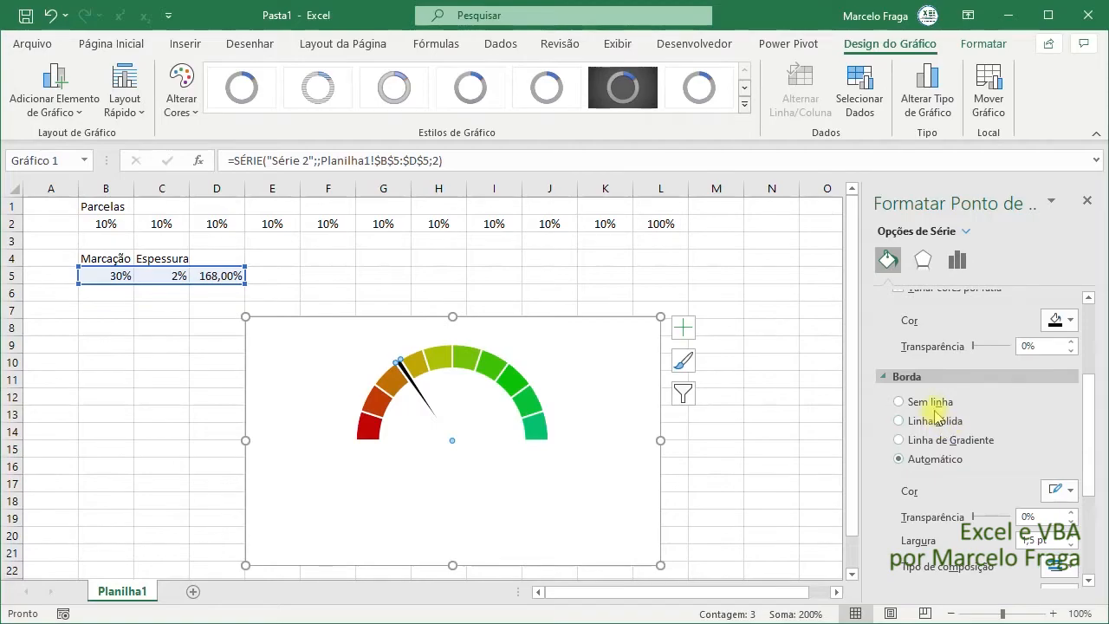
left_click(932, 405)
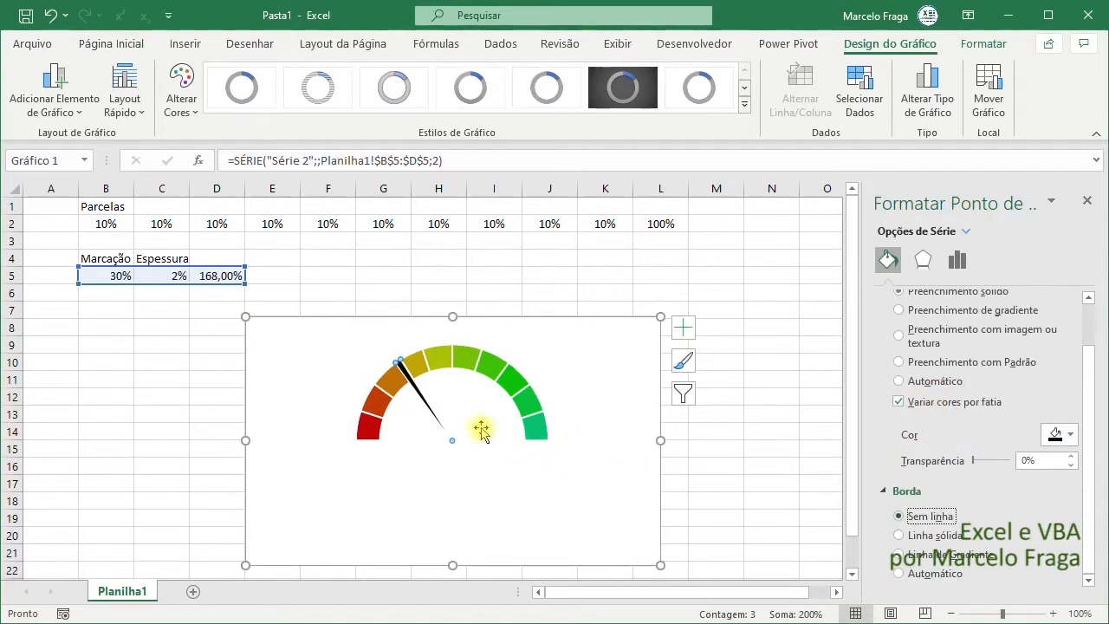
left_click(665, 464)
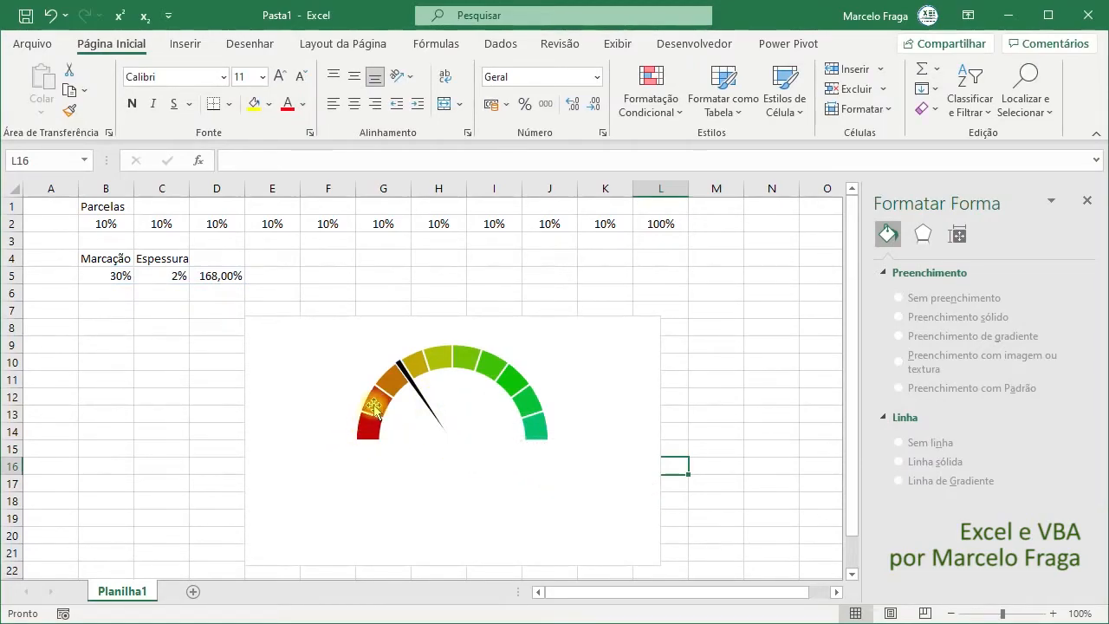
- Try needle thicknesses of 1%, 2% and 3% in cell C5, and return the thickness to 2%
left_click(163, 279)
type("1")
key("Return")
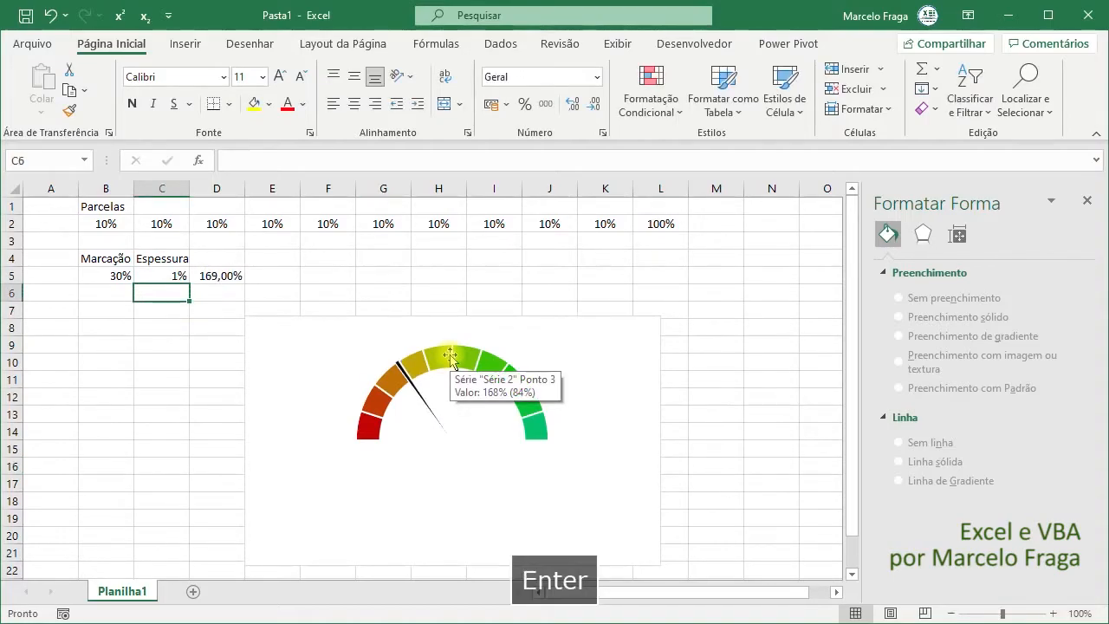
key("Up")
type("2")
key("Return")
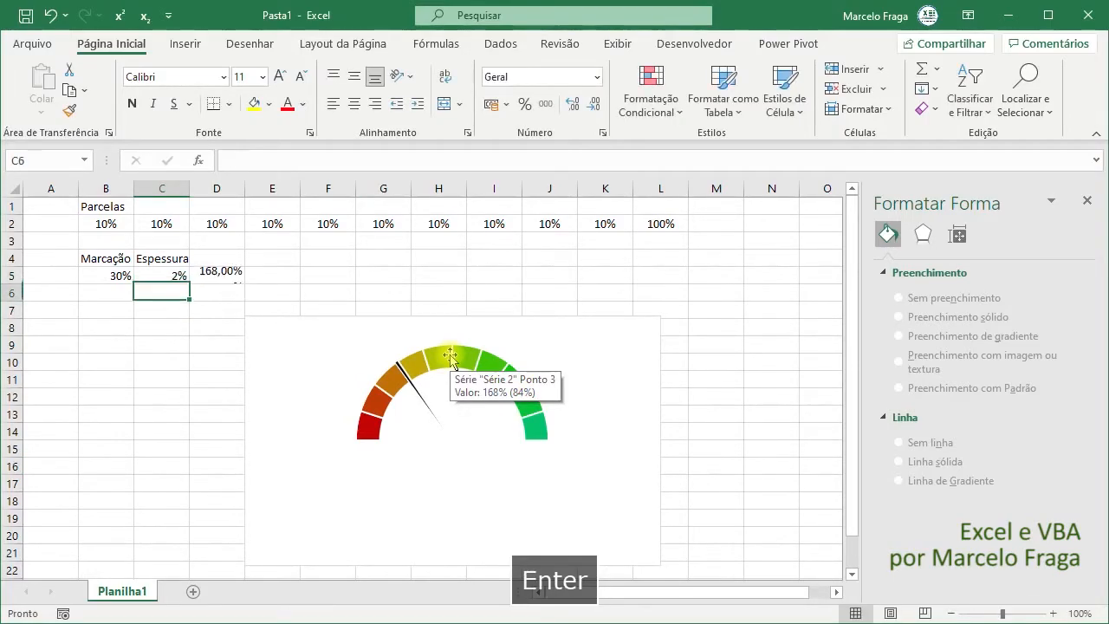
key("Up")
type("3")
key("Return")
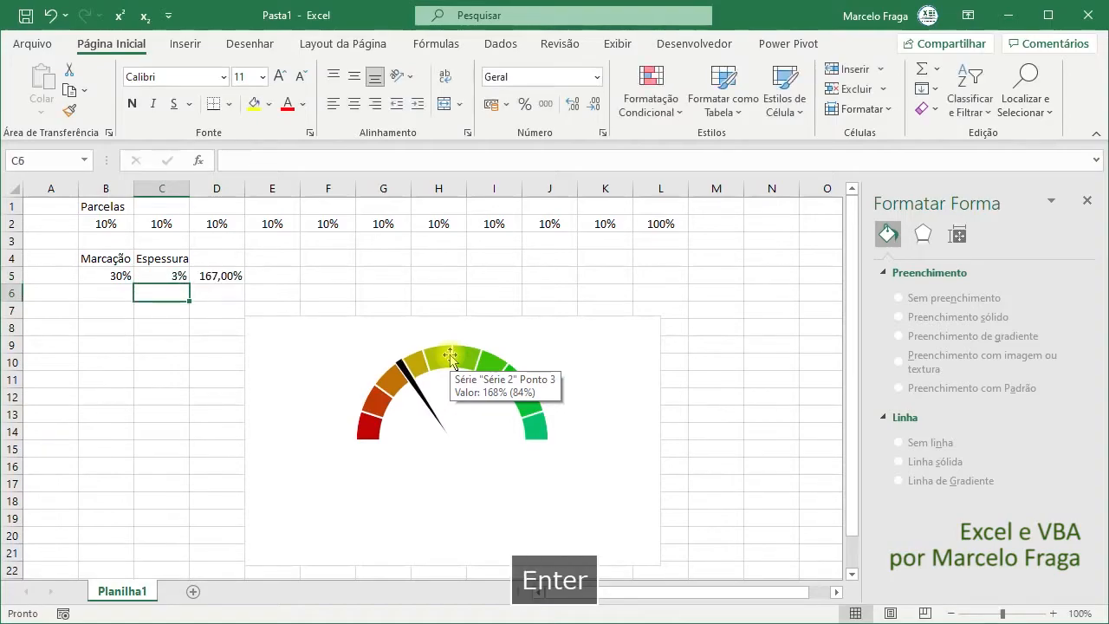
left_click(185, 277)
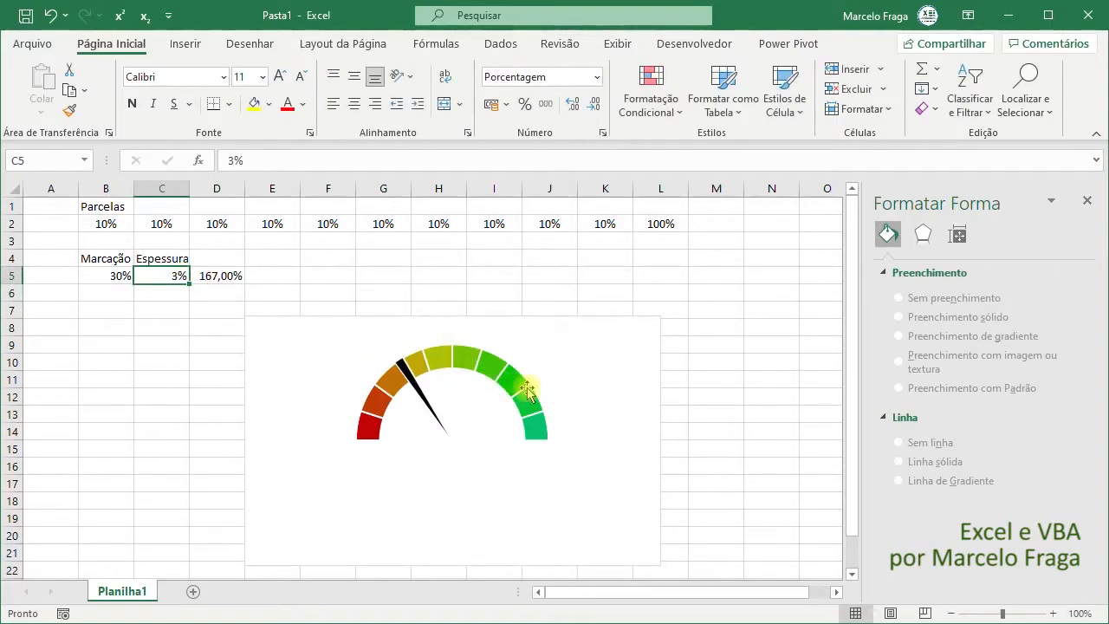
type("2")
key("Return")
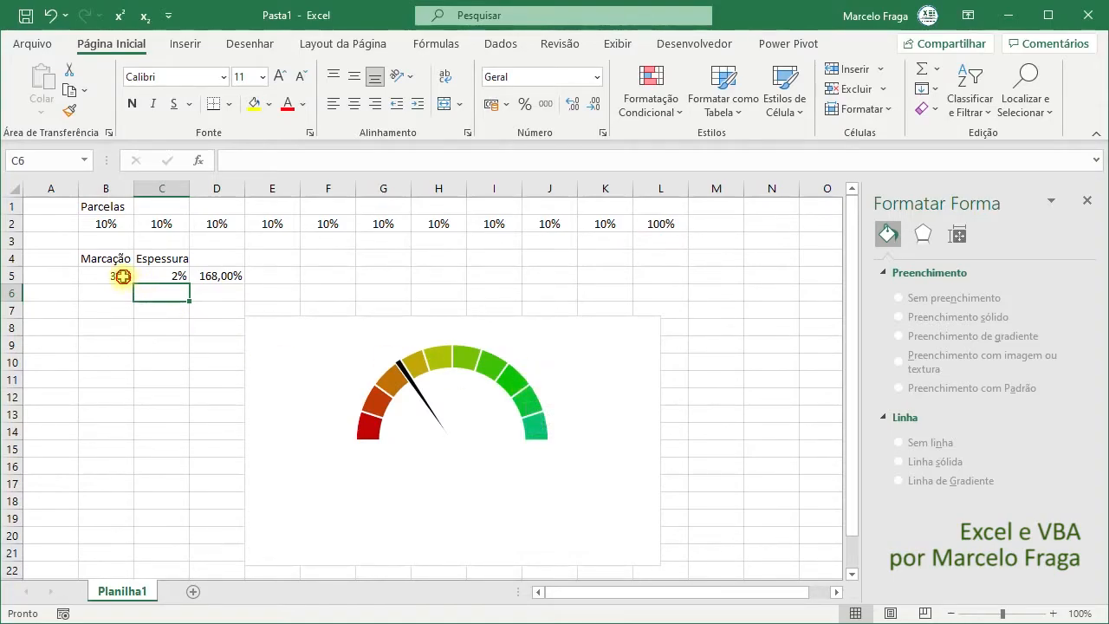
- Centre the values in B5:D5 horizontally and move the chart up and right so its corner sits near cell F4
left_click_drag(123, 275, 219, 276)
left_click(360, 103)
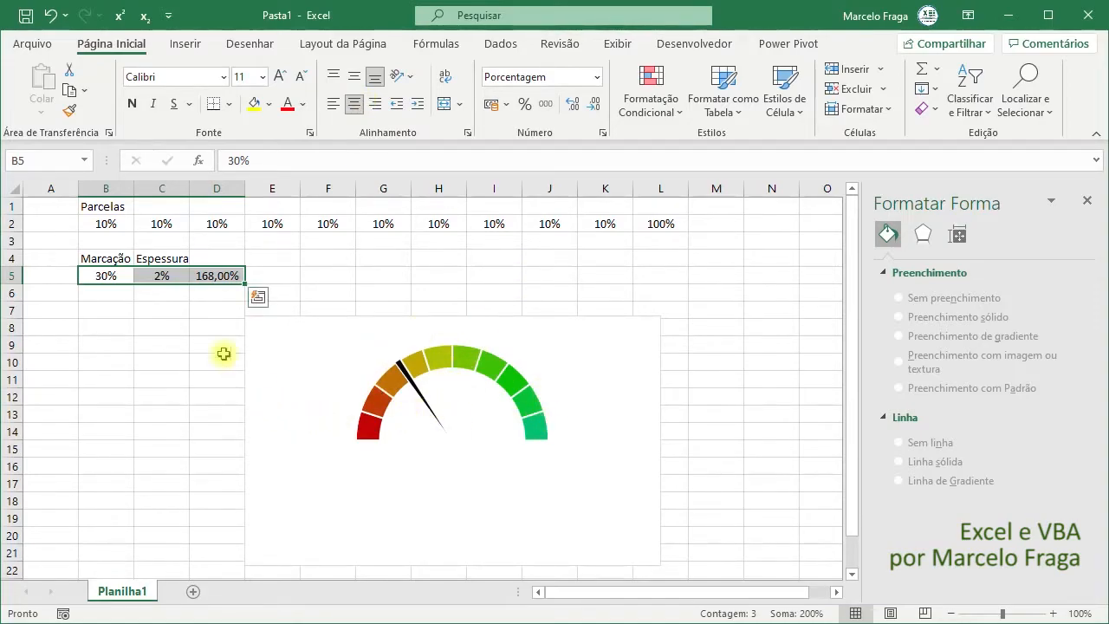
left_click_drag(292, 329, 352, 275)
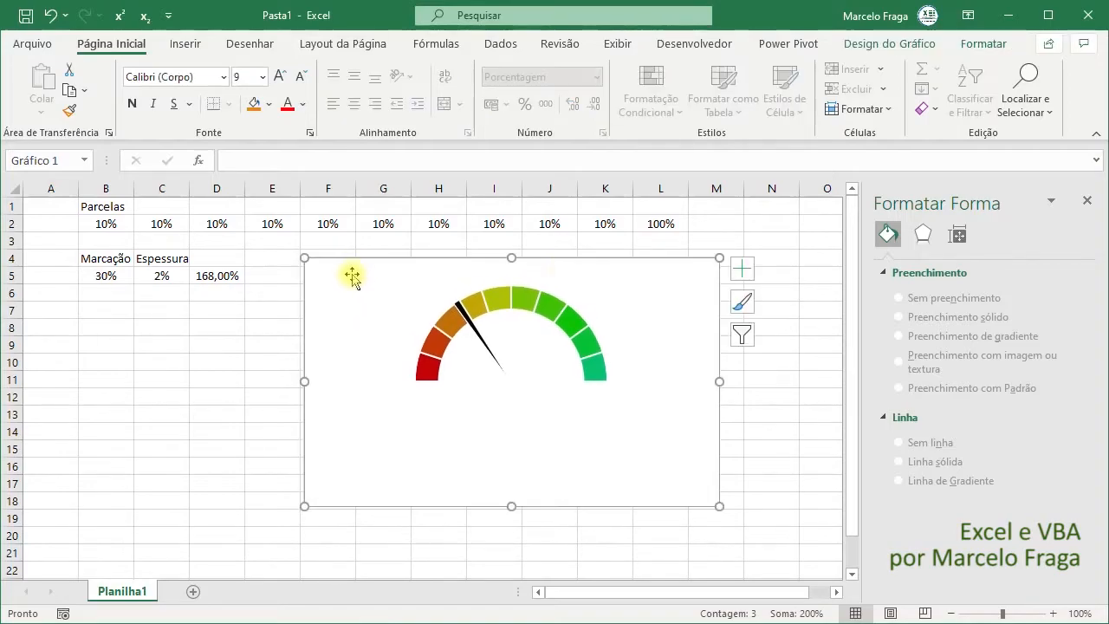
- Insert a horizontal ActiveX scroll bar just below the Marcação and Espessura values, across rows 6 and 7
left_click(693, 43)
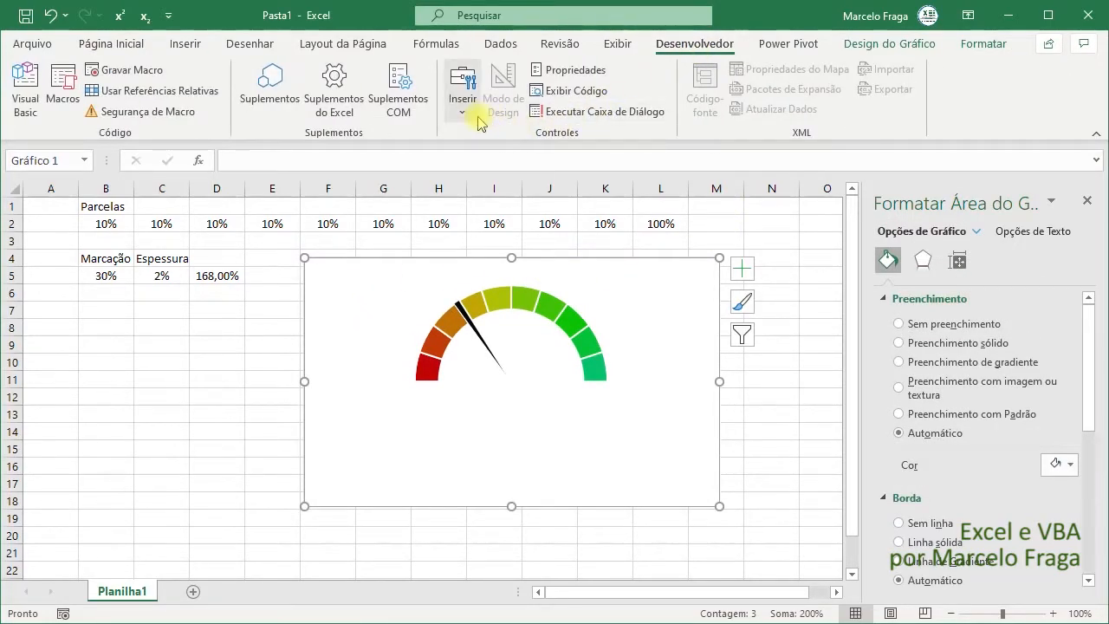
left_click(99, 291)
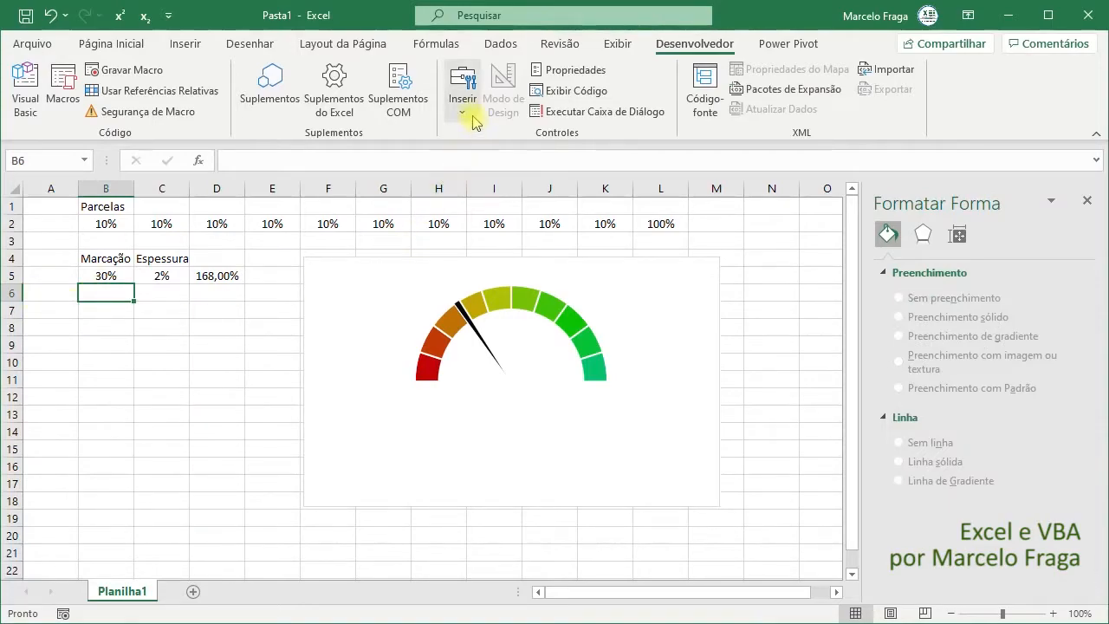
left_click(472, 119)
left_click(543, 230)
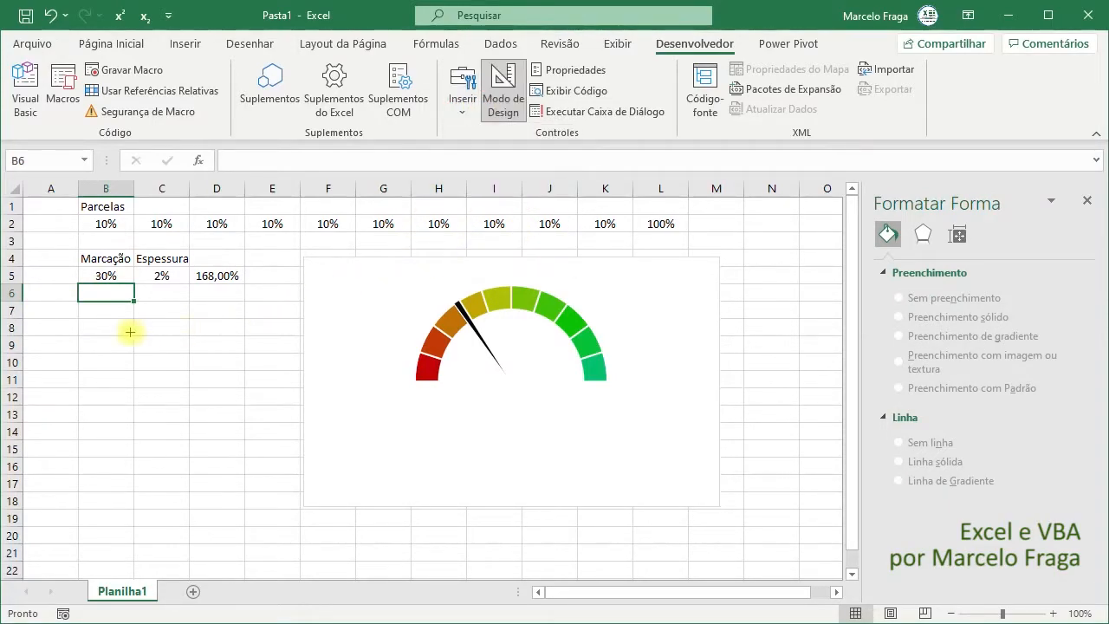
mouse_move(83, 308)
left_mouse_down()
mouse_move(262, 327)
mouse_move(186, 316)
left_mouse_up()
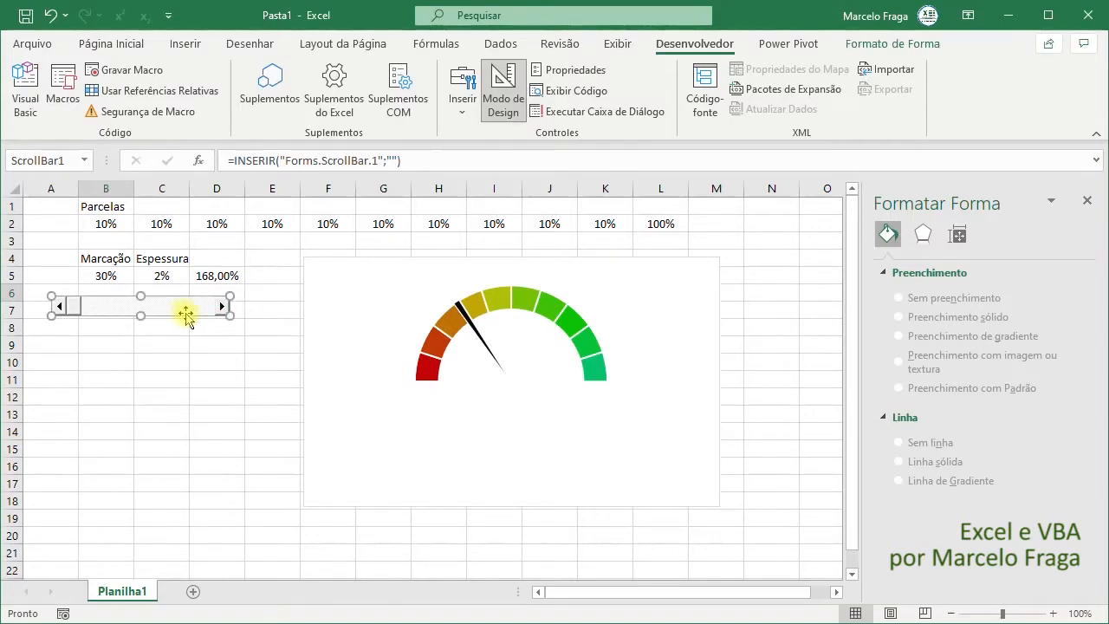
- Set the scroll bar's LinkedCell property to A5
left_click(535, 69)
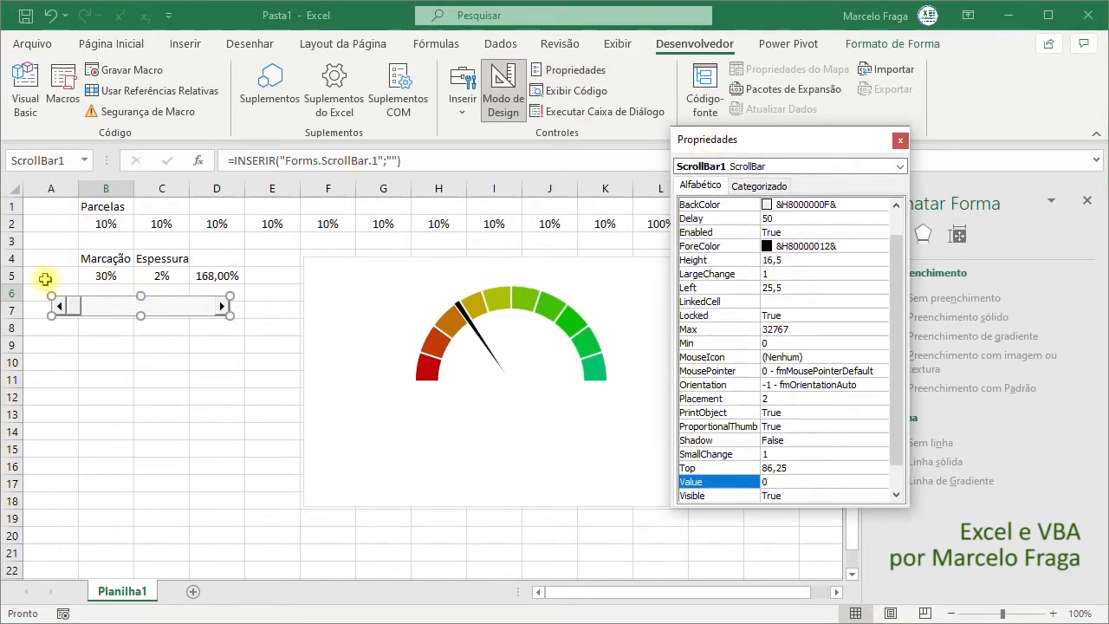
left_click(784, 301)
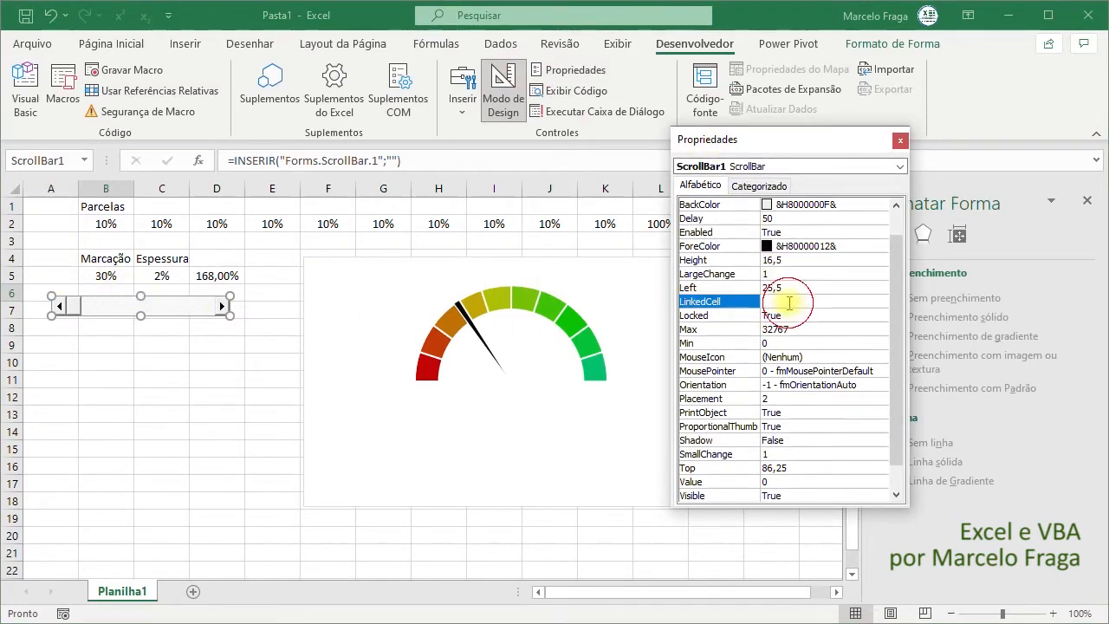
type("A")
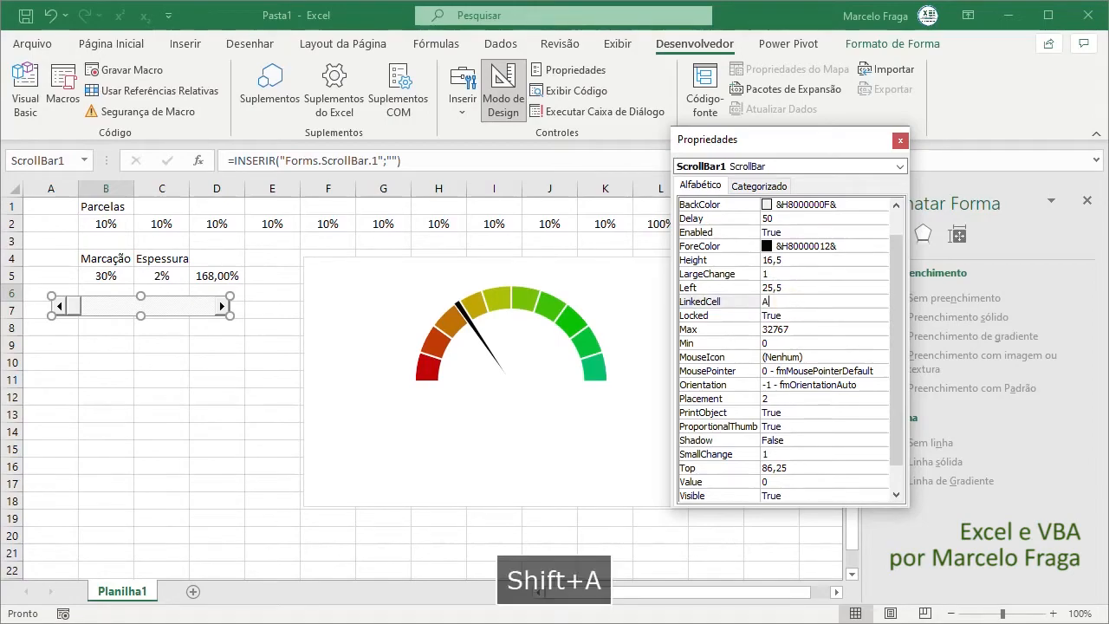
type("5")
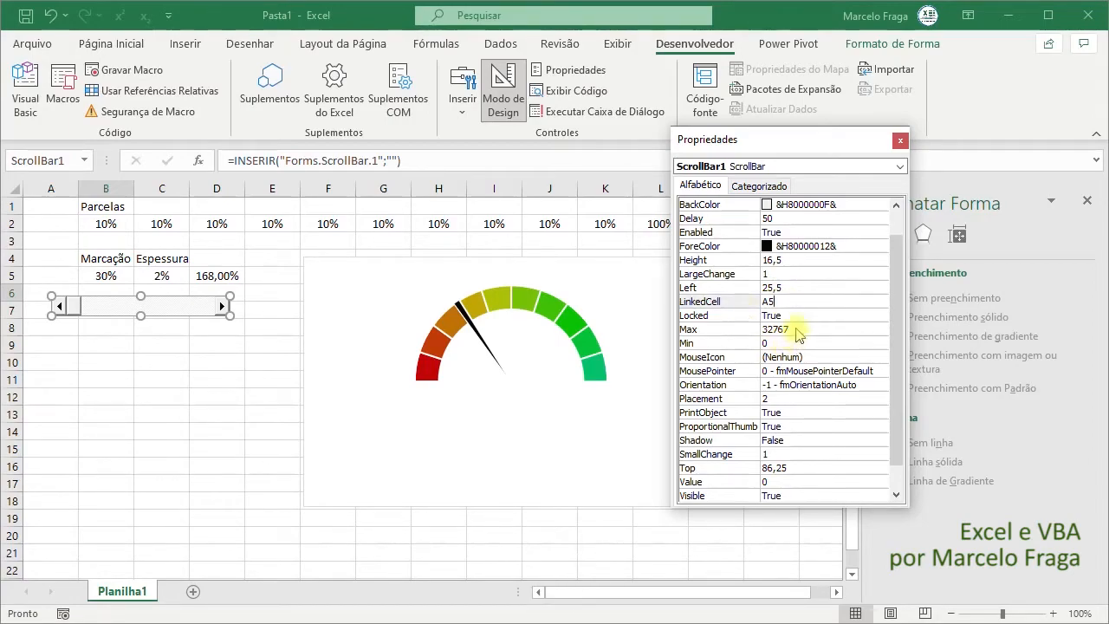
- Set the scroll bar's Max property to 100
left_click(784, 329)
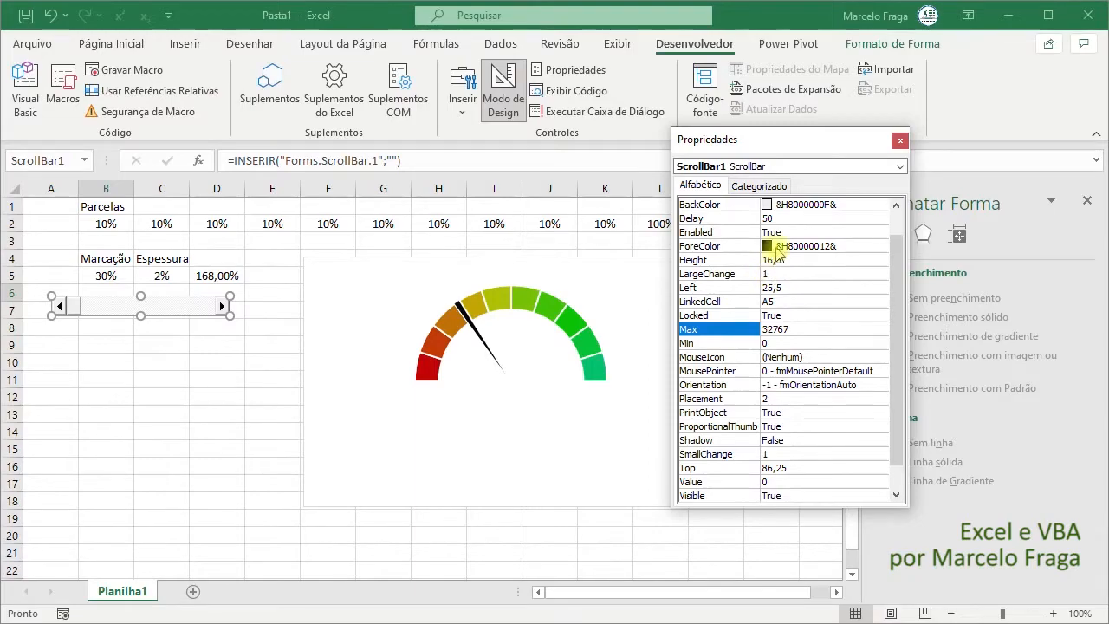
left_click(788, 329)
left_click(764, 345)
left_click(784, 329)
left_click(782, 329)
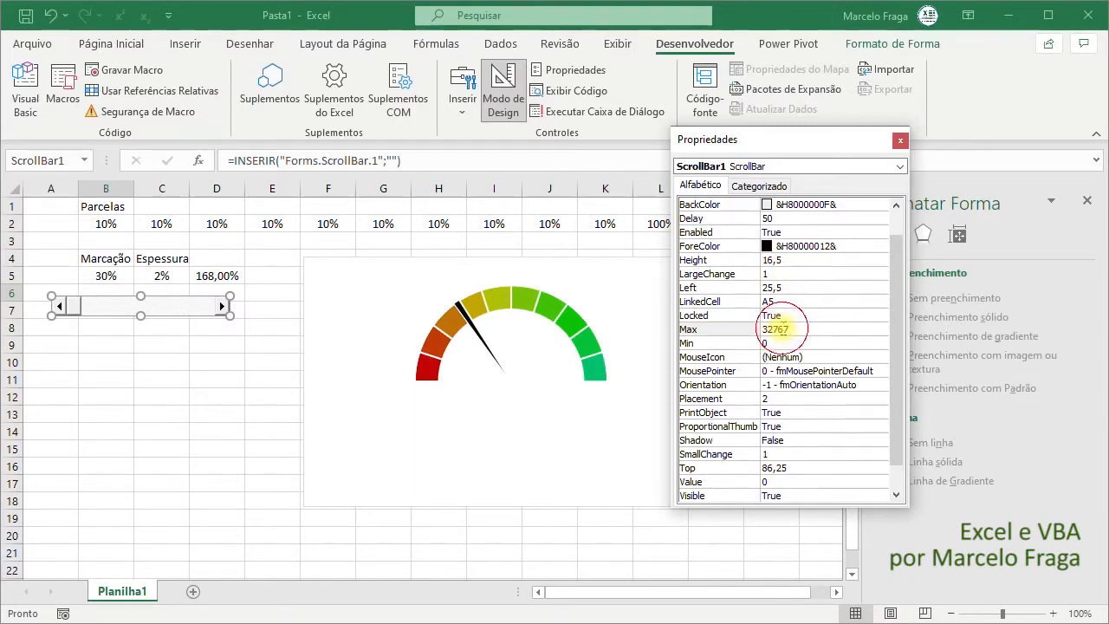
type("100")
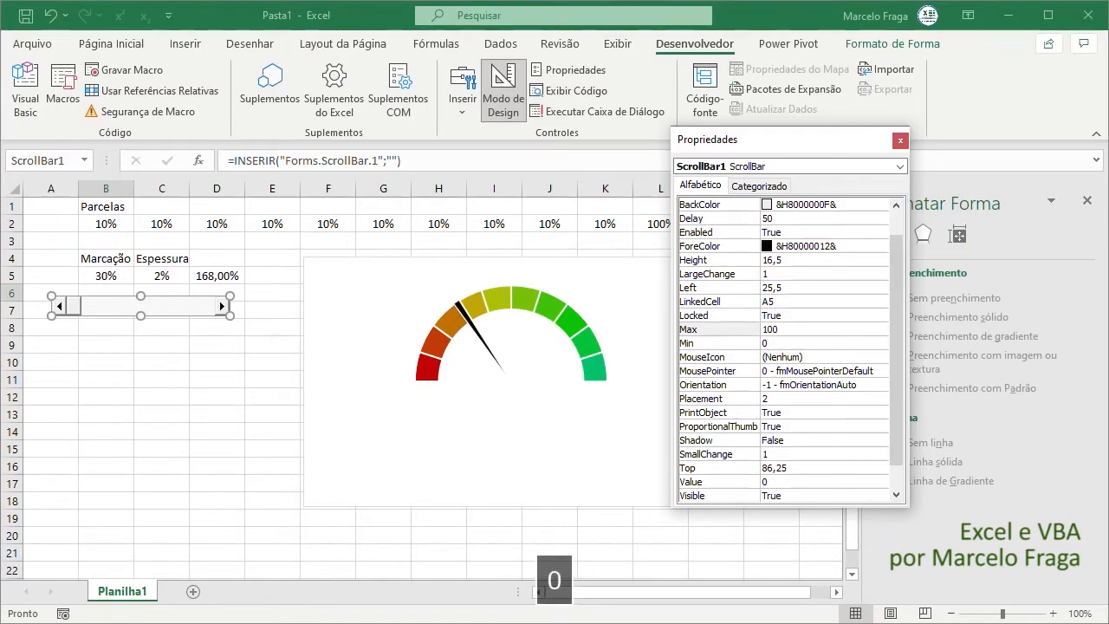
- Turn off design mode, closing the properties window, and advance the scroll bar to 6
left_click(156, 396)
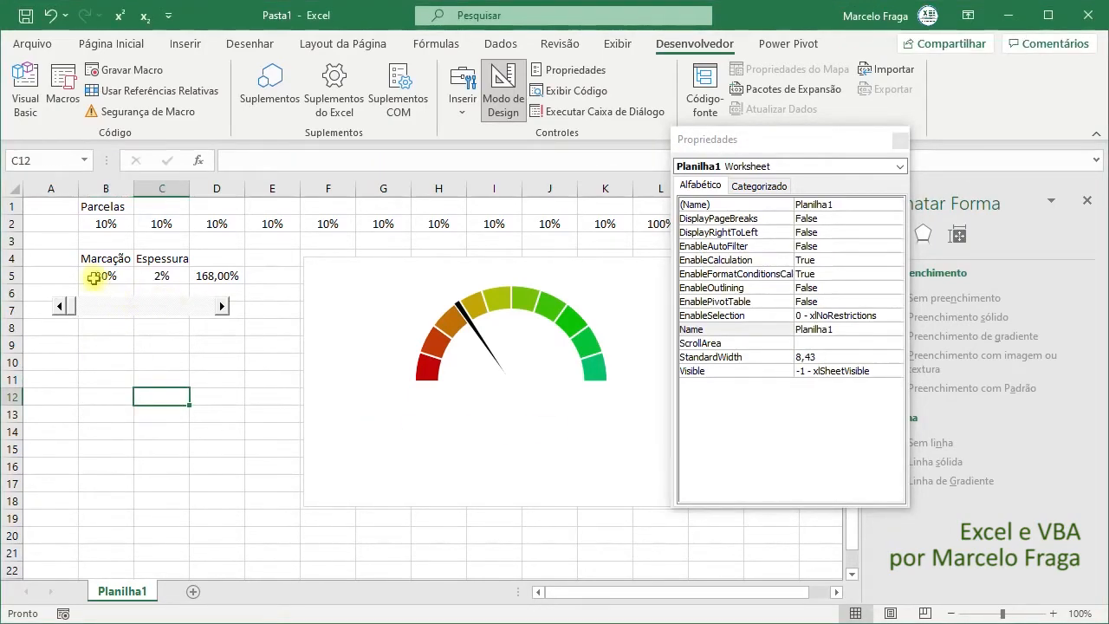
left_click(504, 91)
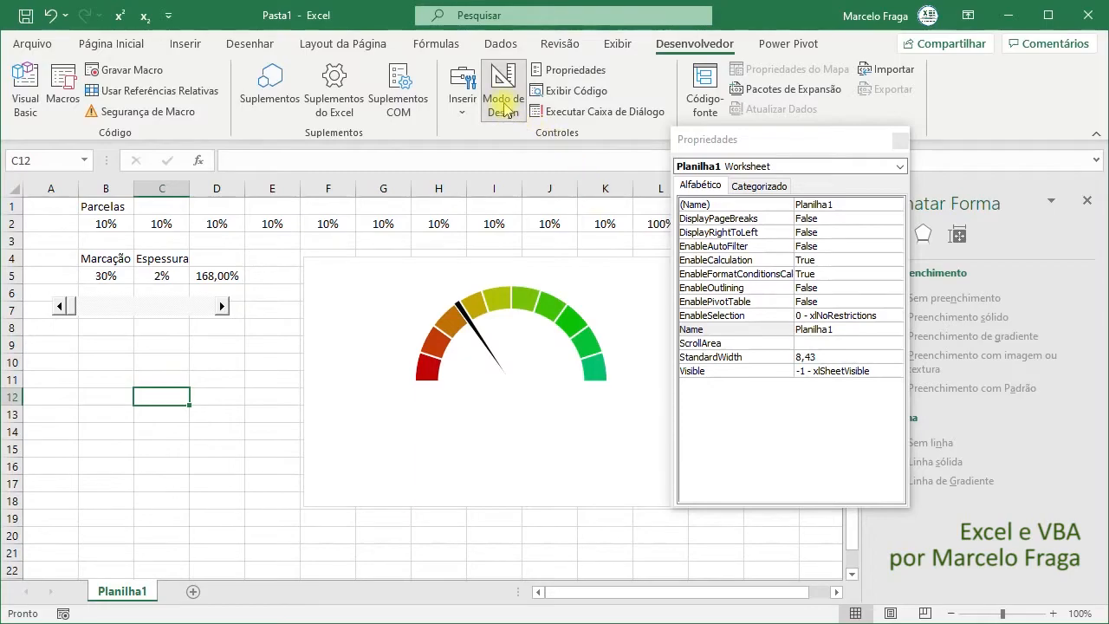
left_click(902, 141)
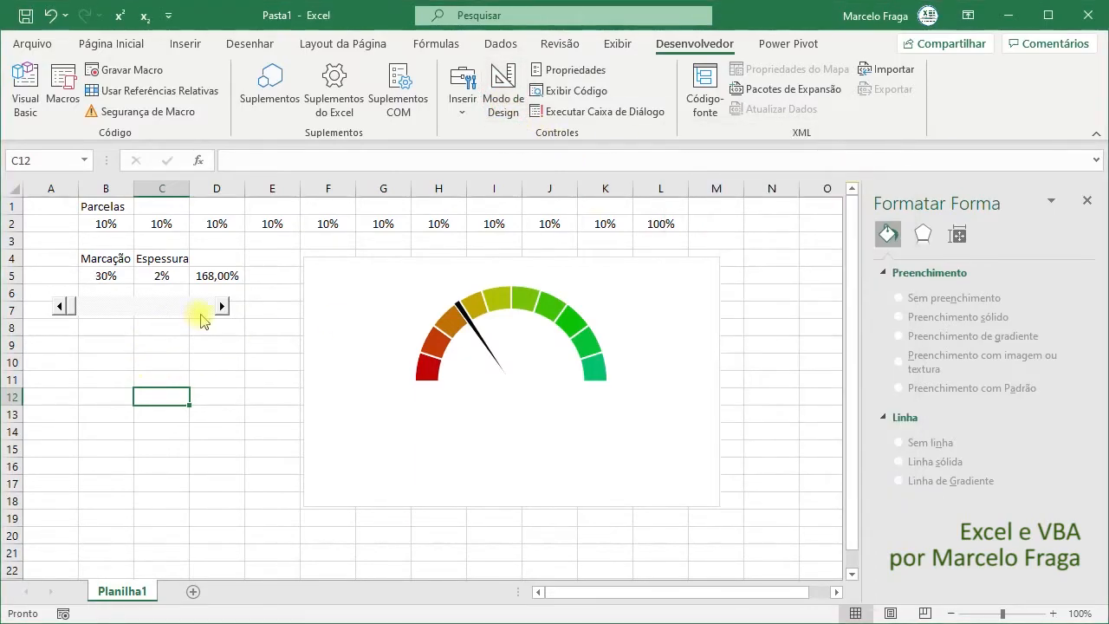
left_click(222, 306)
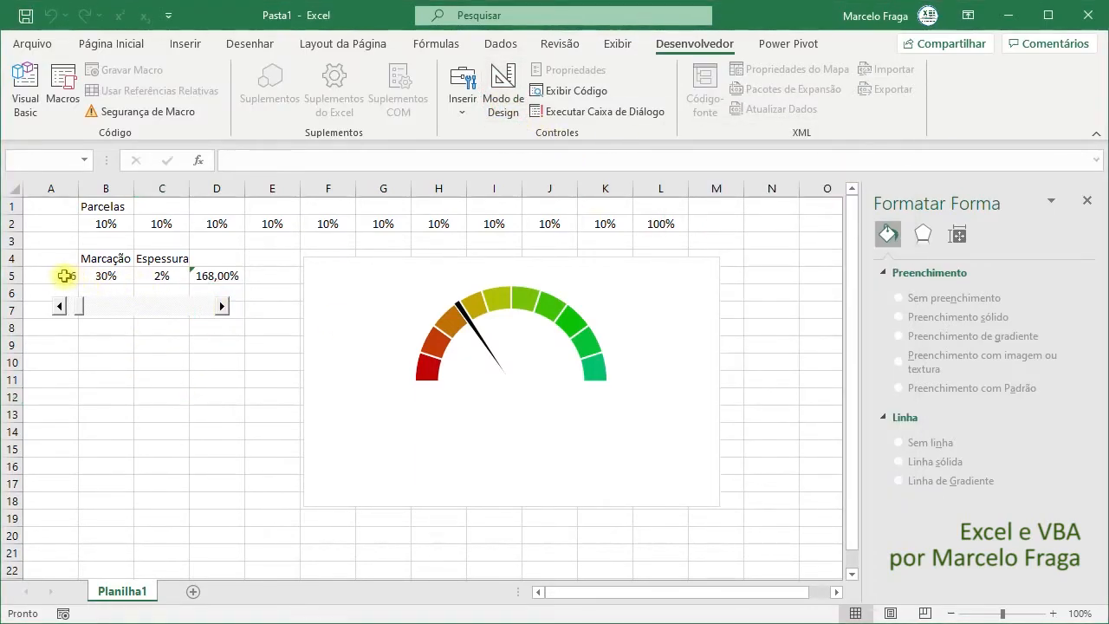
- Replace the Marcação value in B5 with the formula =A5/100
left_click(95, 276)
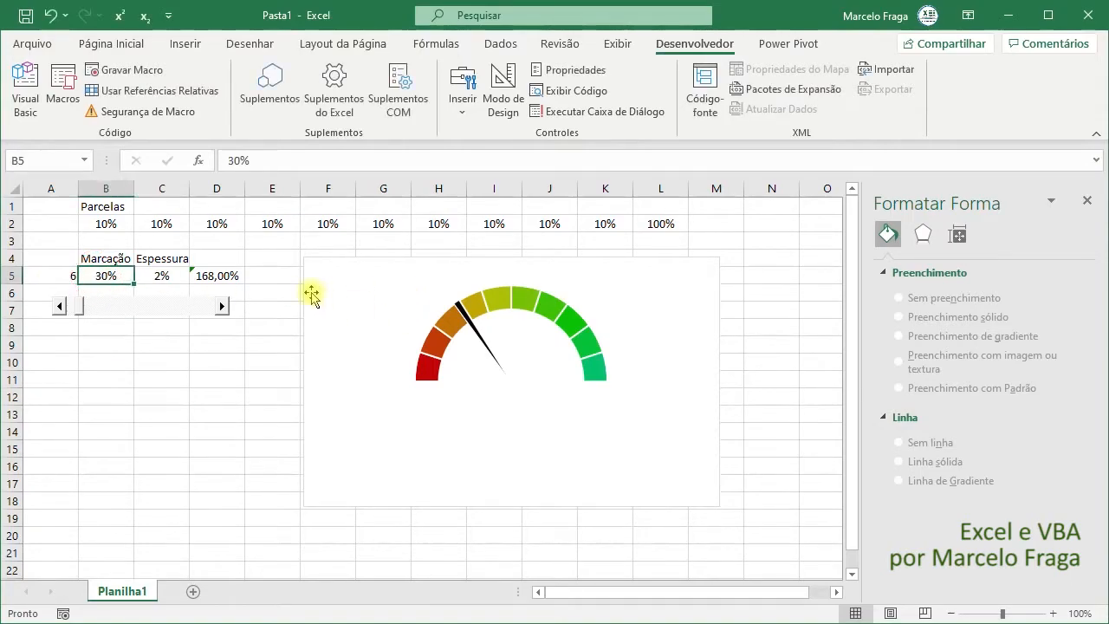
type("=")
key("Left")
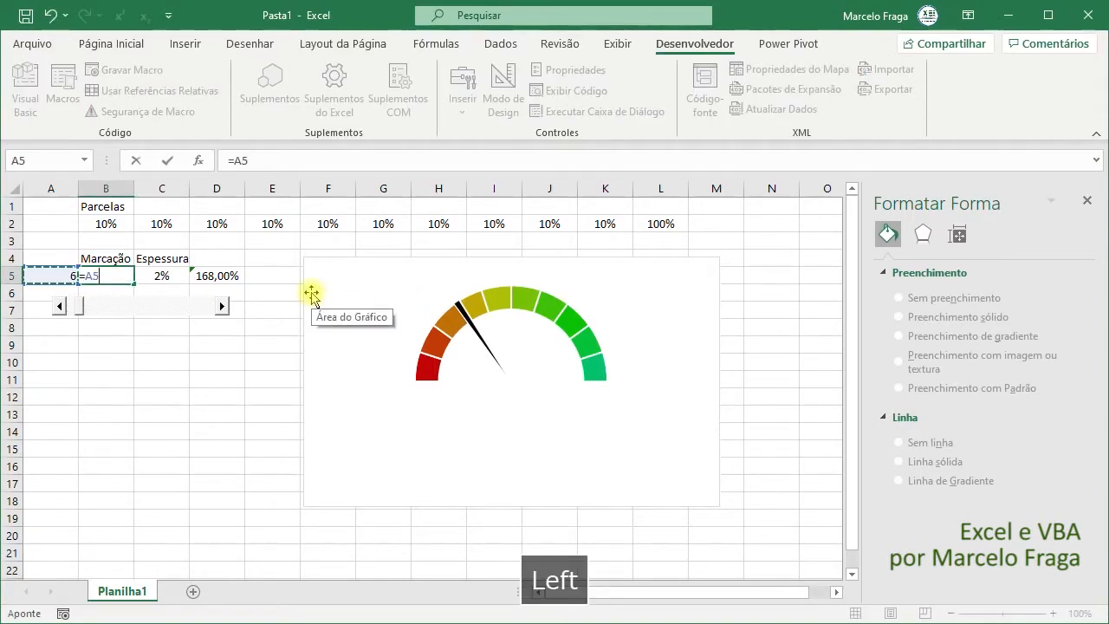
type("/100")
key("Return")
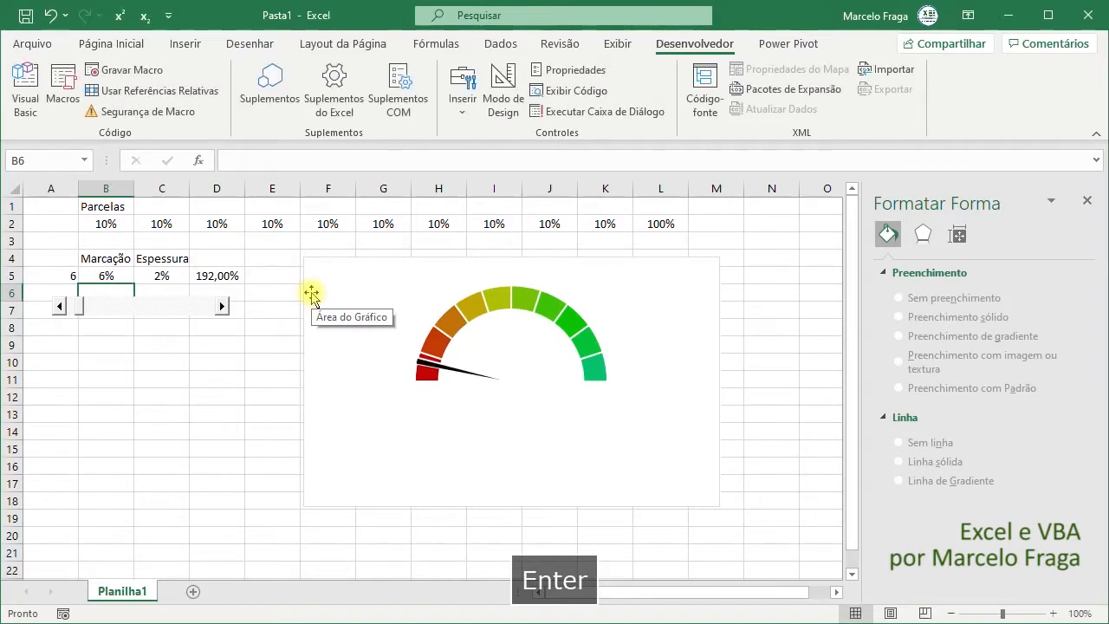
- Move the scroll bar's slider to 38 so the needle follows, and select its linked cell A5
left_click_drag(79, 308, 132, 317)
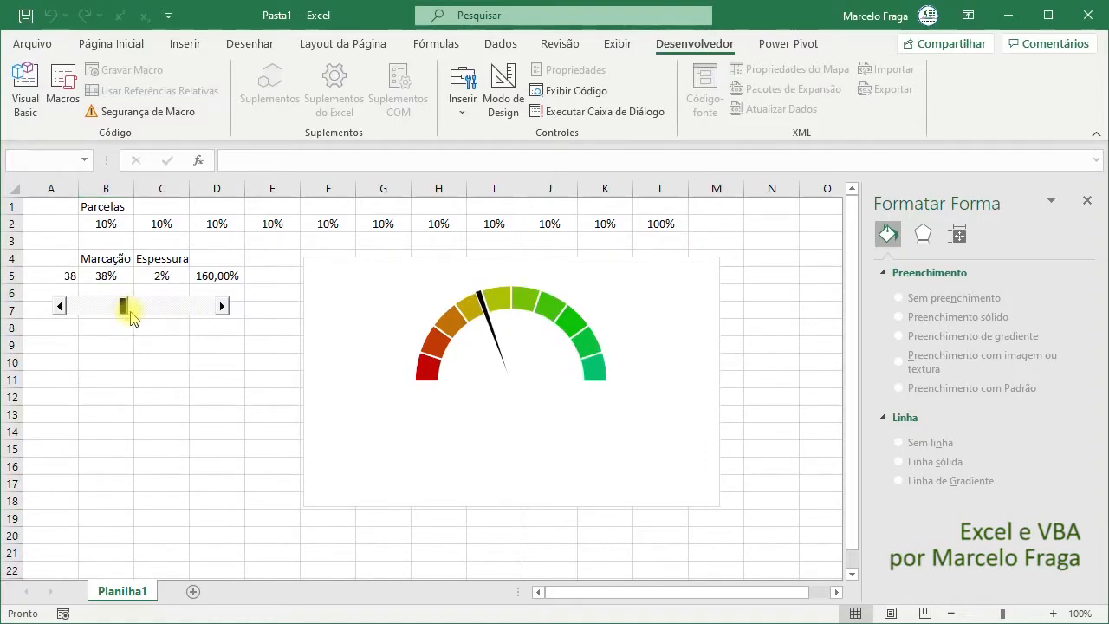
left_click(68, 275)
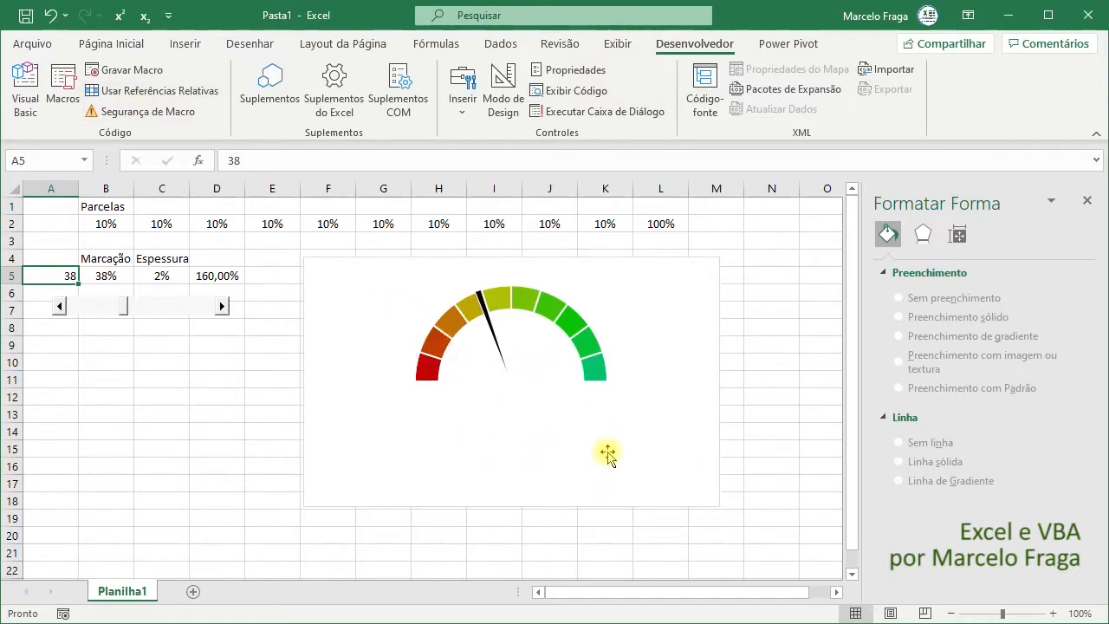
mouse_move(493, 377)
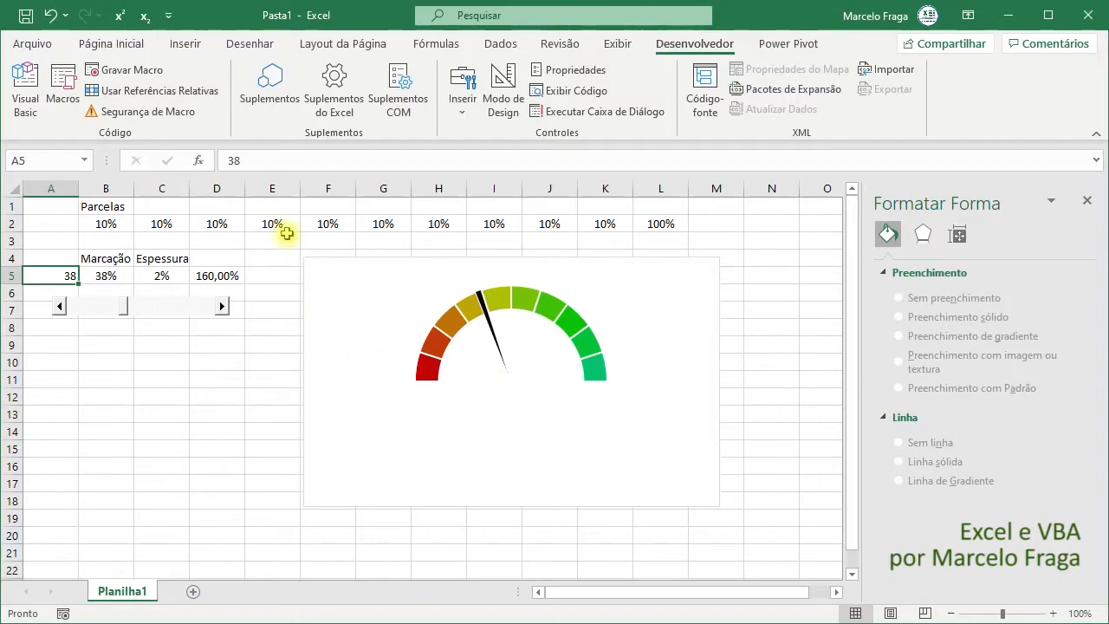
- Insert a circle about 1.85 cm in diameter into the chart, centred on the base of the needle
left_click(401, 309)
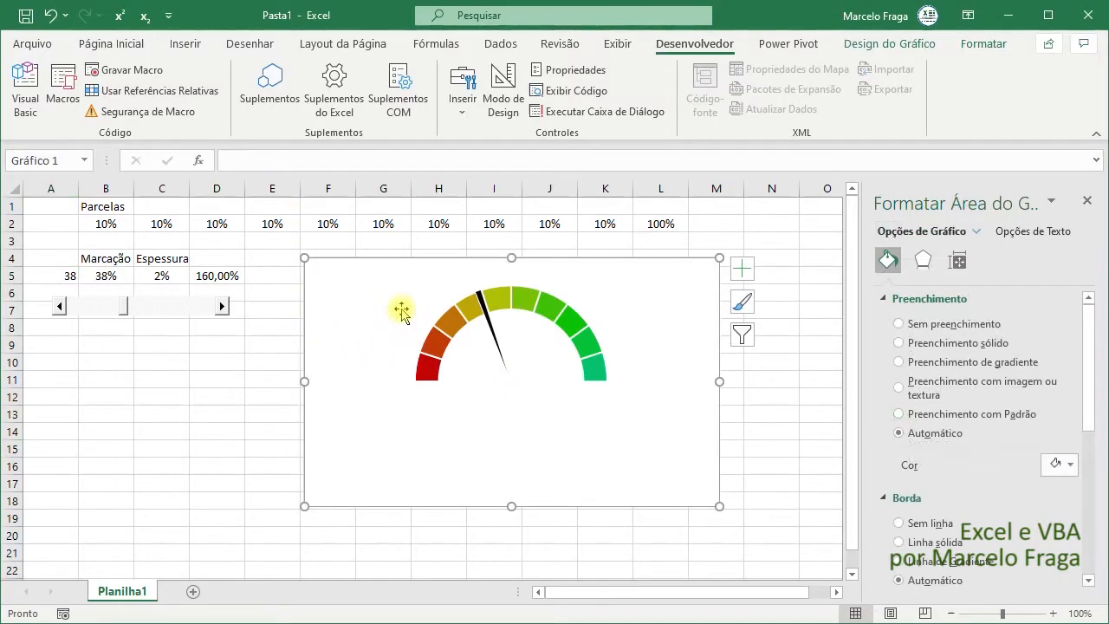
left_click(193, 45)
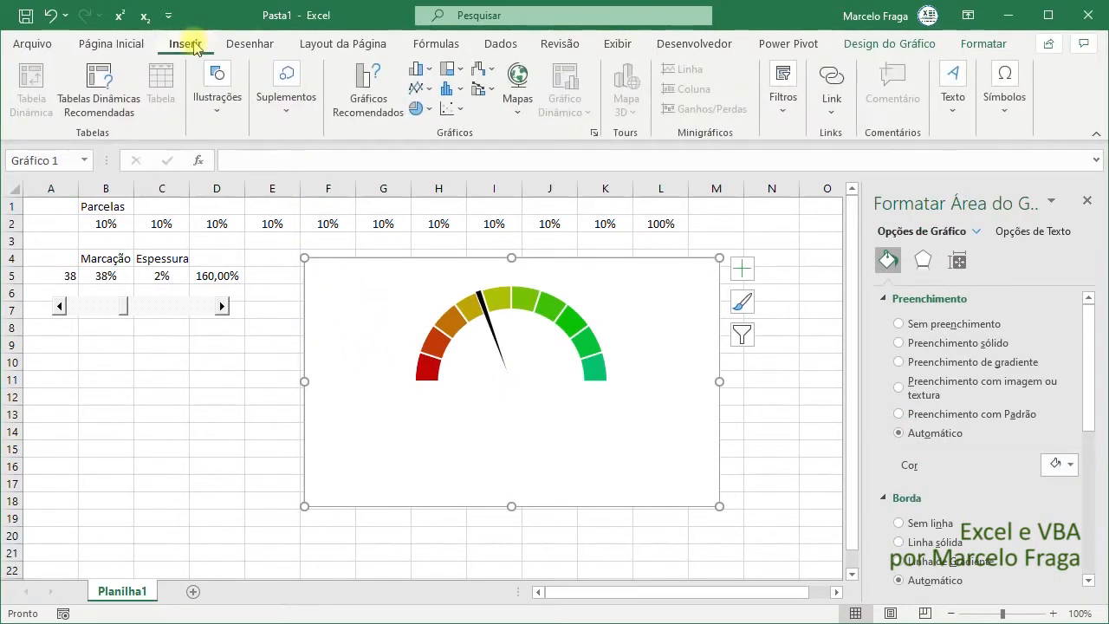
left_click(211, 112)
left_click(253, 182)
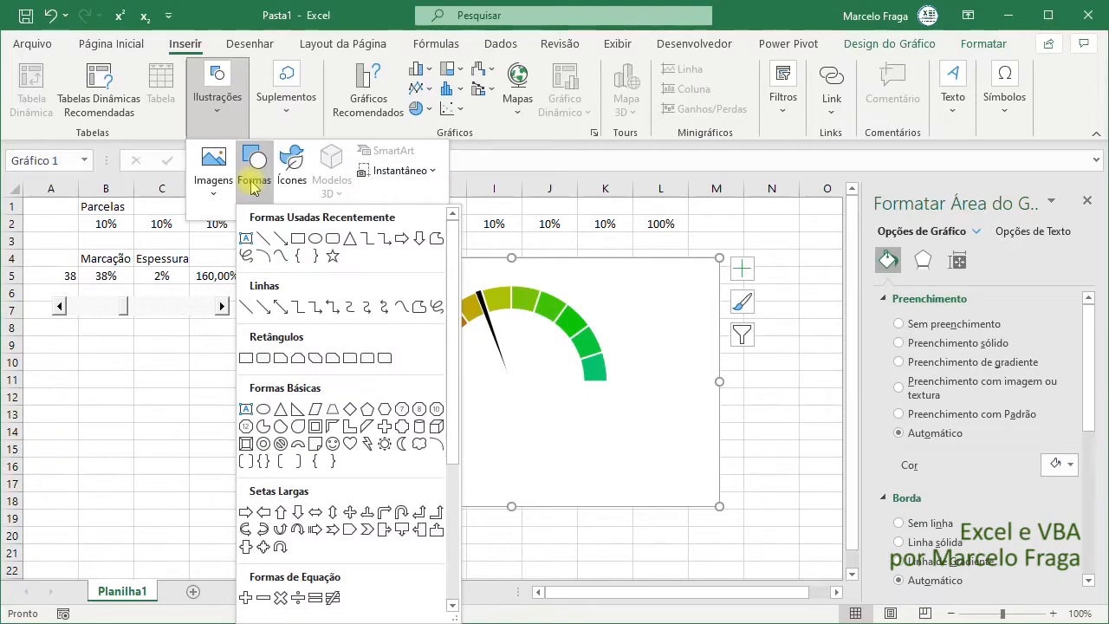
left_click(262, 411)
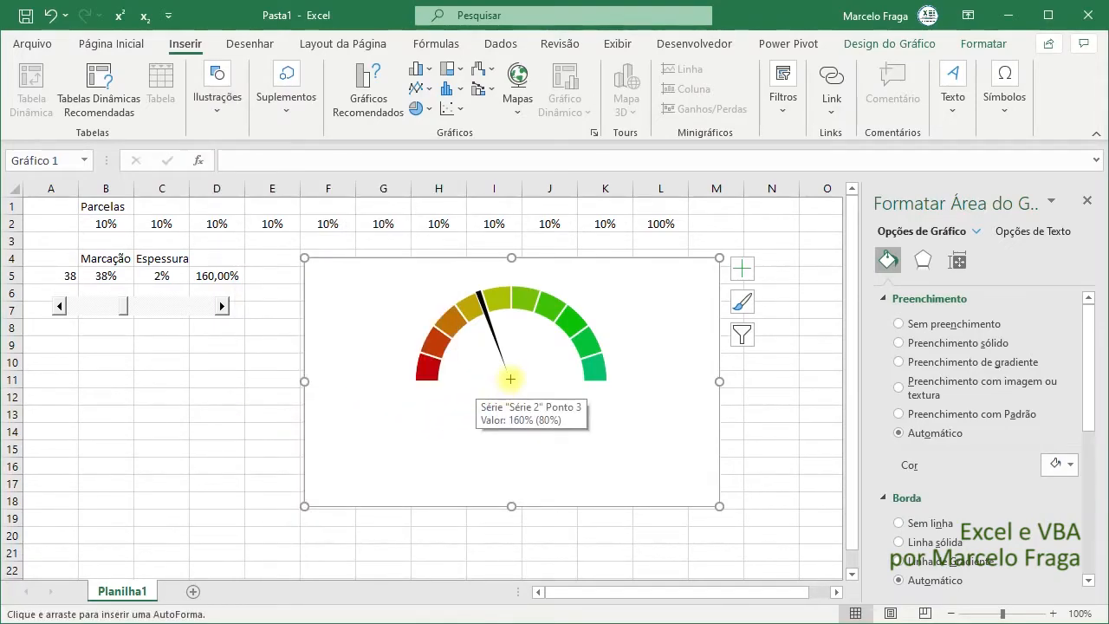
left_click_drag(509, 377, 478, 347)
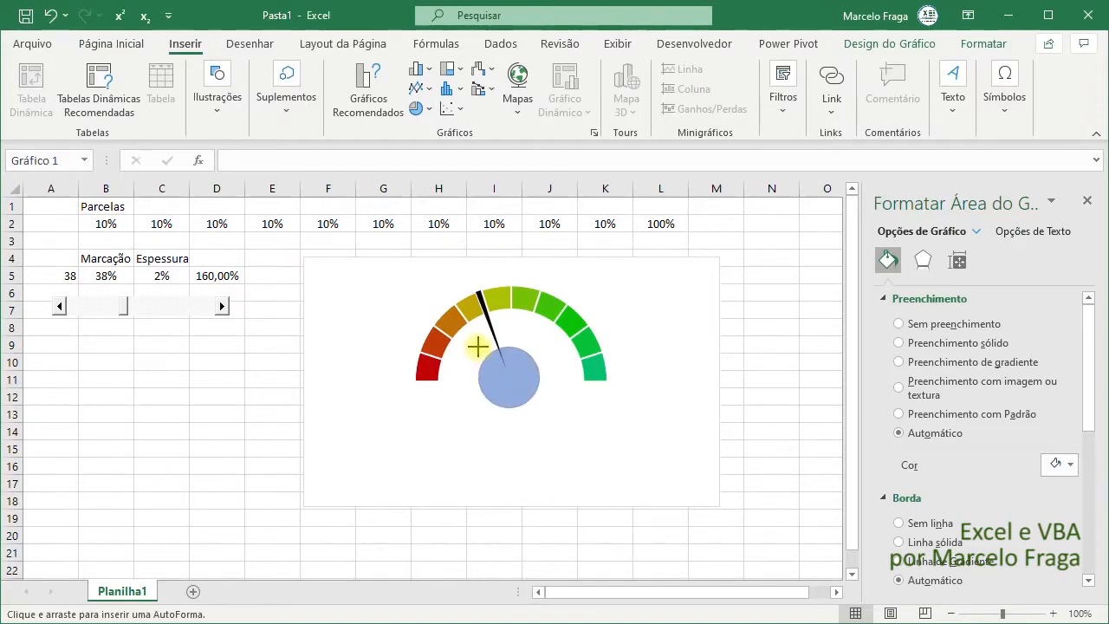
left_click_drag(477, 347, 477, 346)
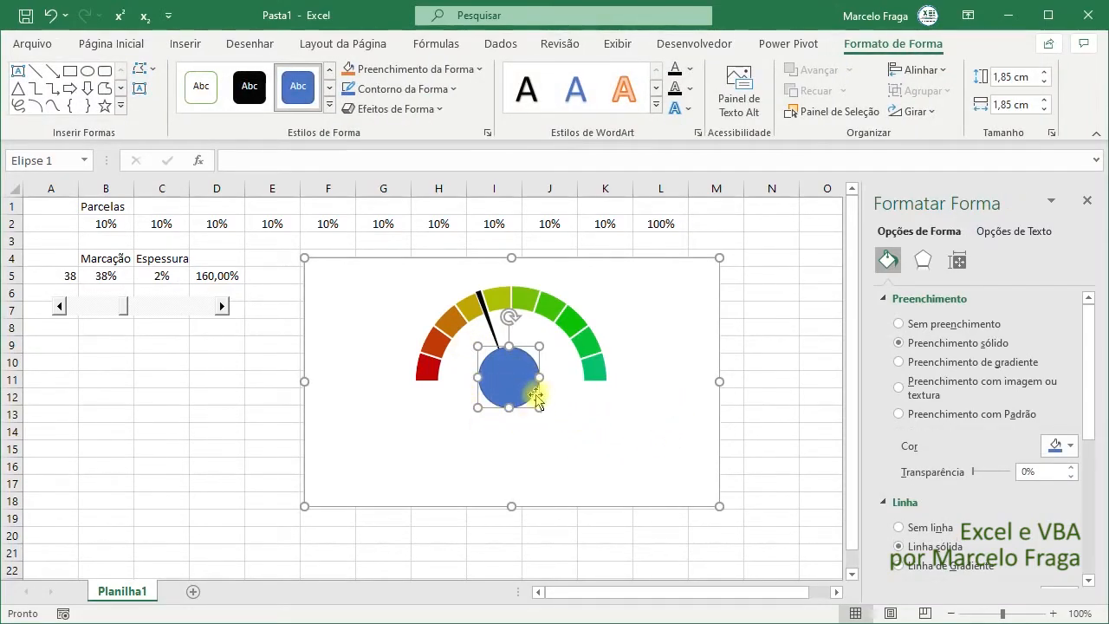
- Fill the circle with light gray and remove its outline
left_click(477, 69)
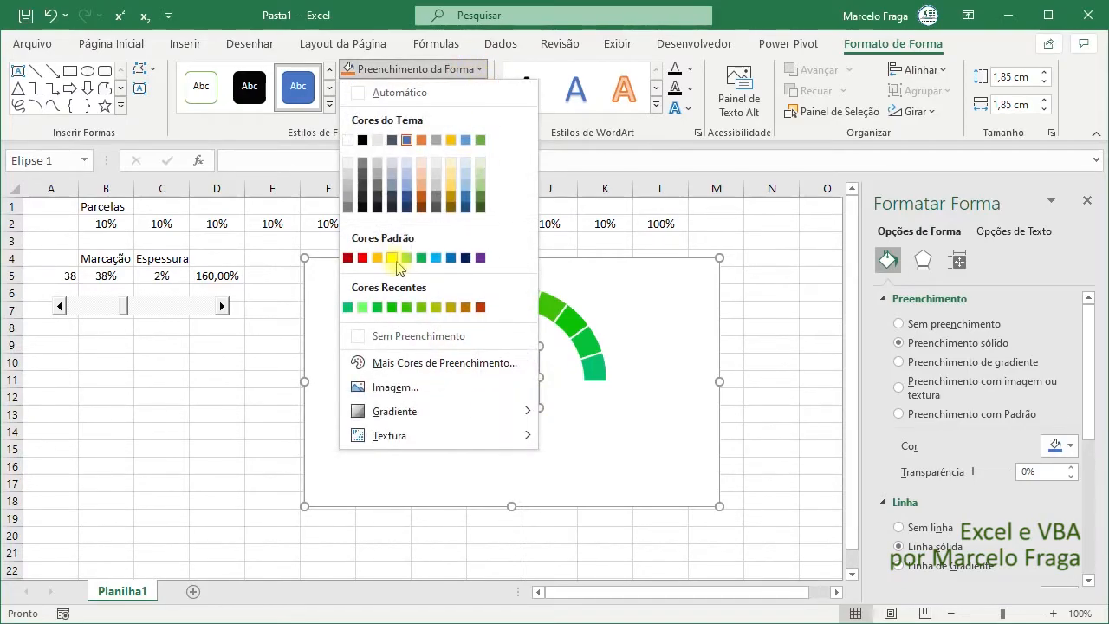
left_click(348, 174)
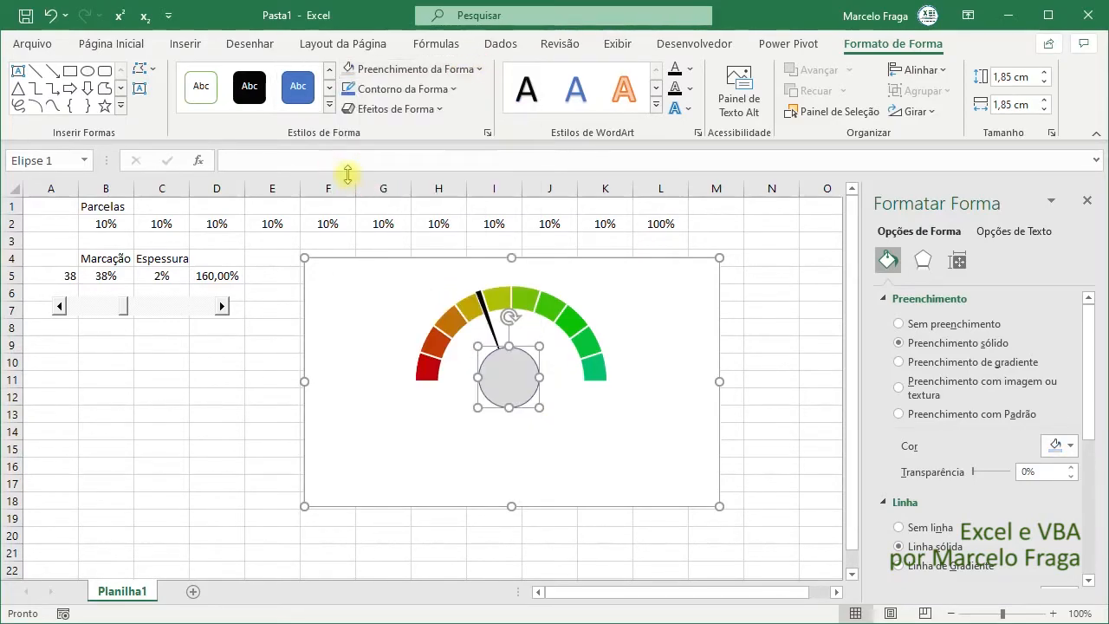
left_click(442, 88)
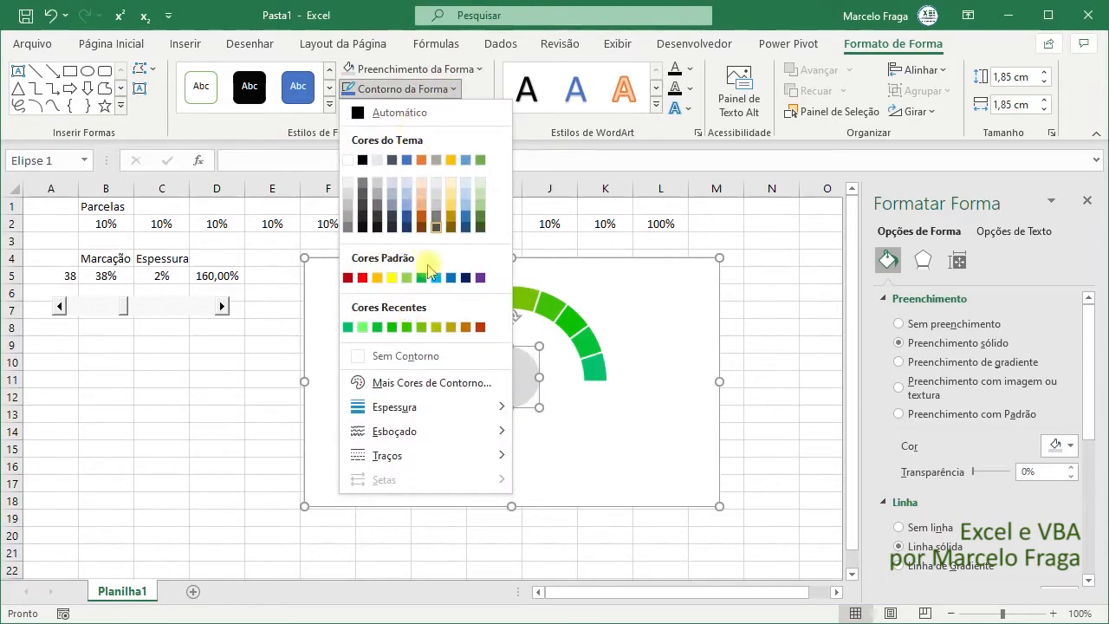
left_click(394, 356)
- Link the circle's text to the Marcação cell with =Planilha1!$B$5 and move the scroll bar to 44
left_click(516, 392)
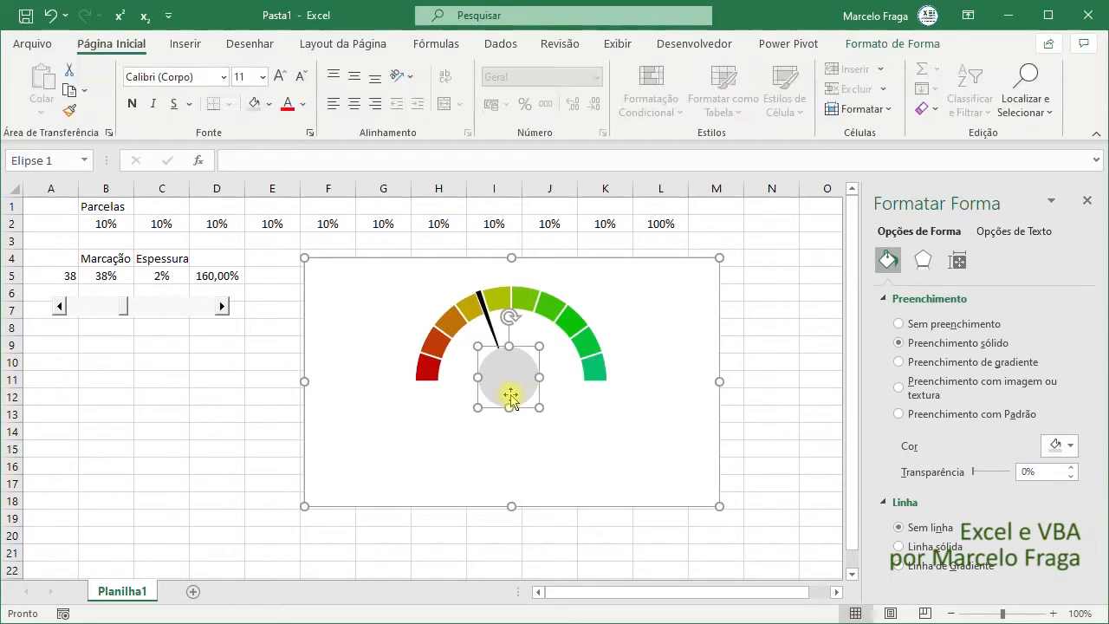
left_click(509, 390)
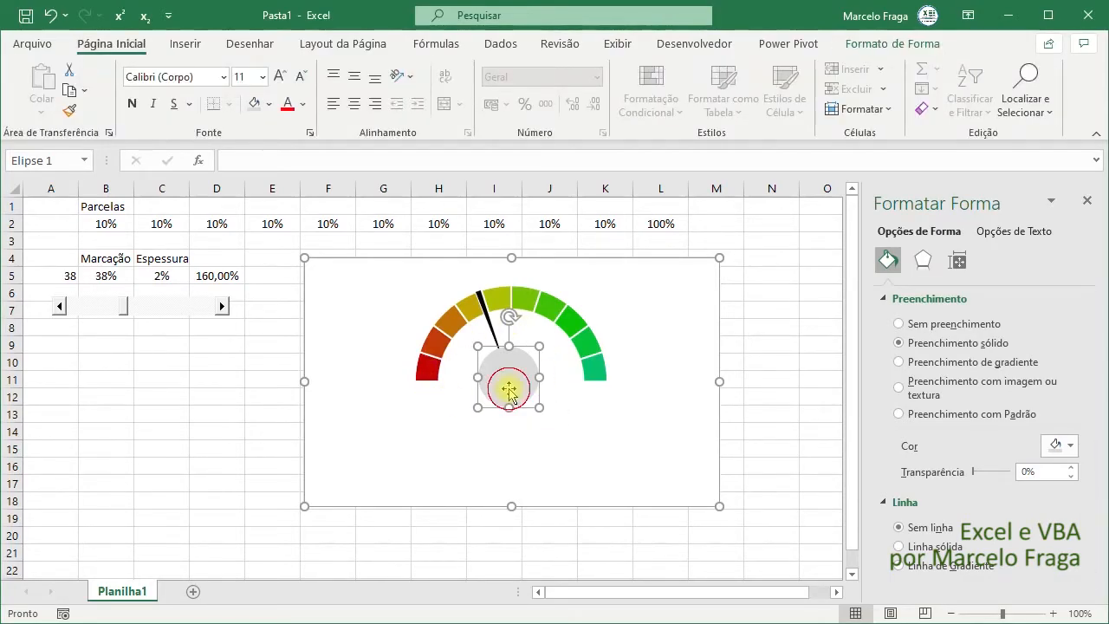
left_click(227, 162)
type("=")
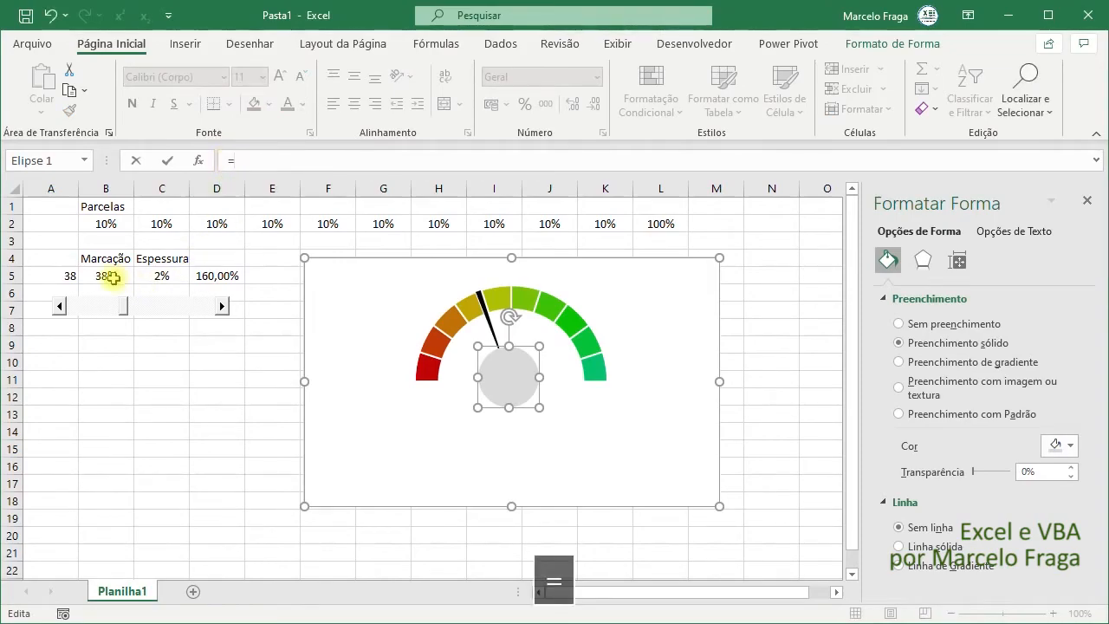
left_click(113, 278)
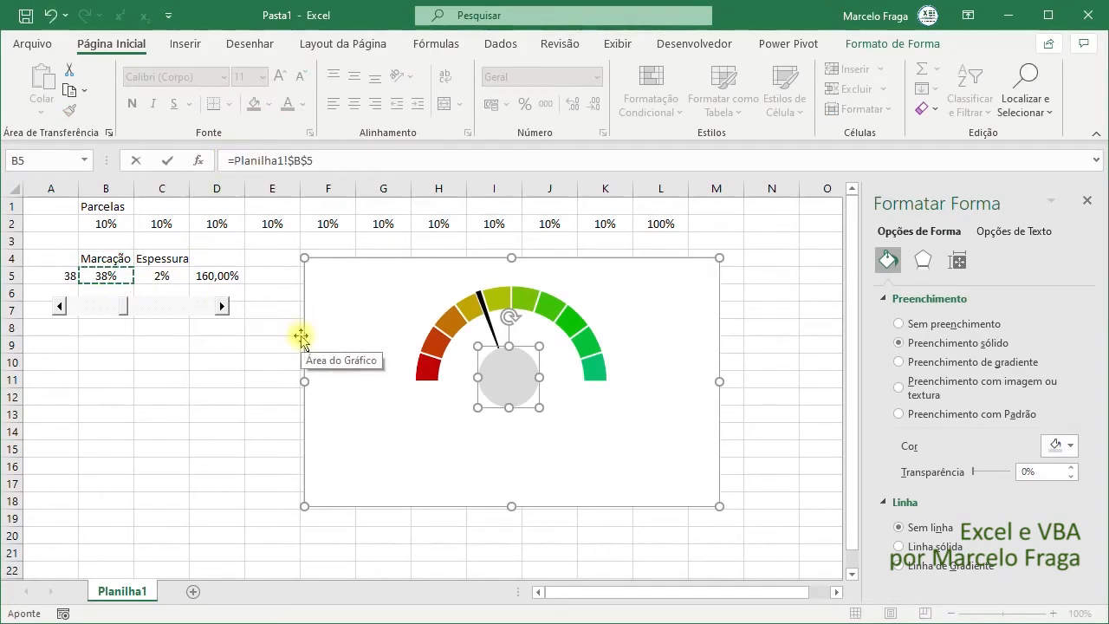
key("Return")
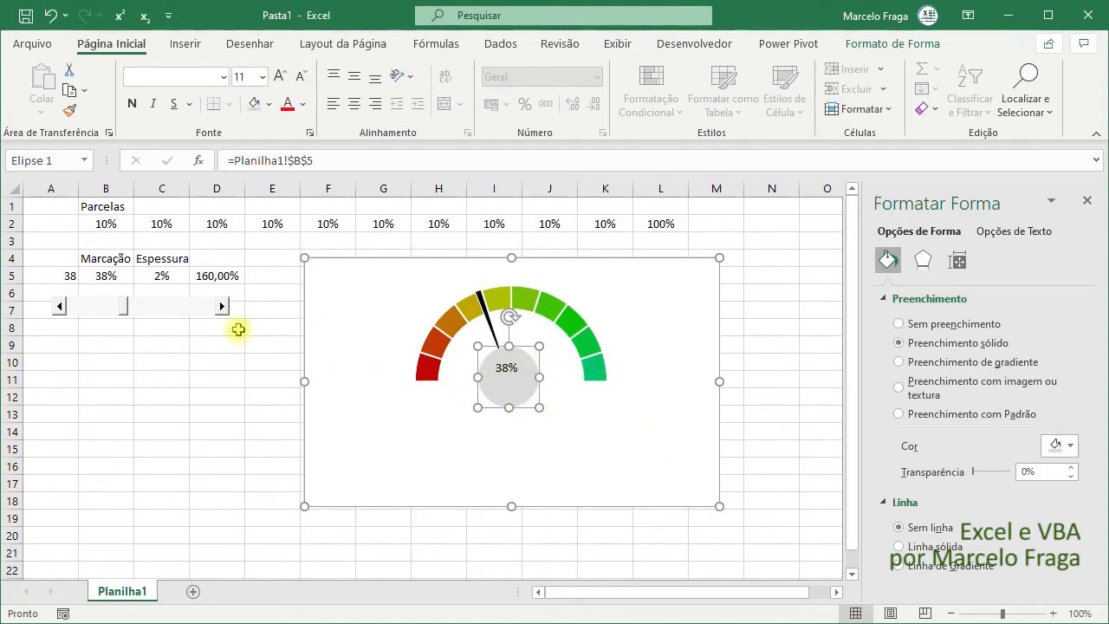
mouse_move(117, 317)
left_mouse_down()
mouse_move(92, 310)
mouse_move(164, 310)
mouse_move(133, 305)
left_mouse_up()
- Centre the circle's text horizontally and vertically and enlarge its font to 12
left_click(508, 391)
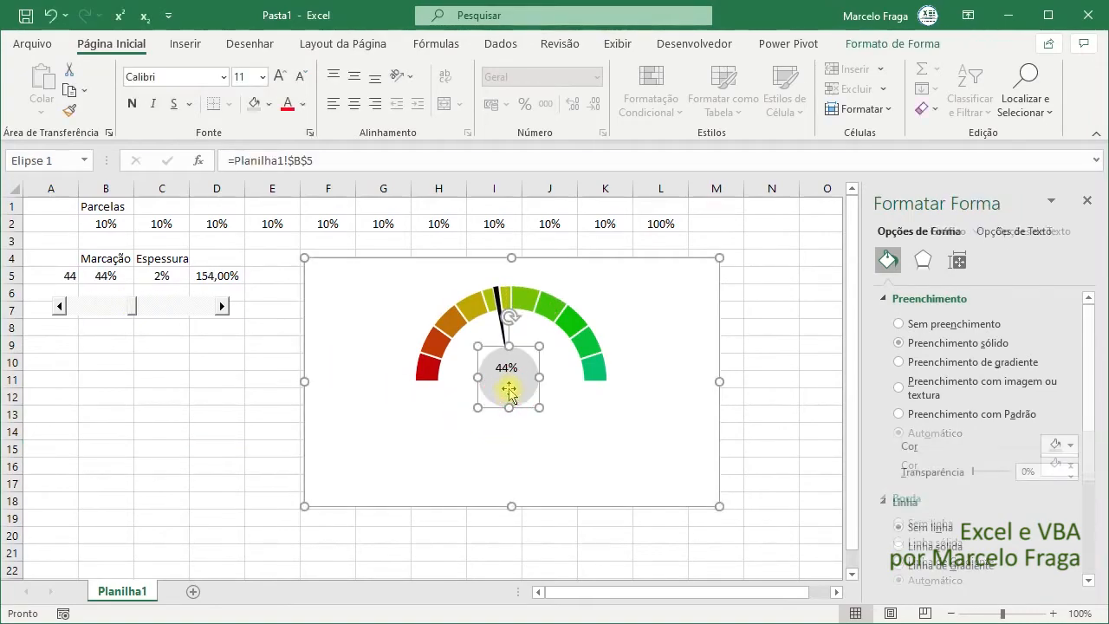
left_click(356, 104)
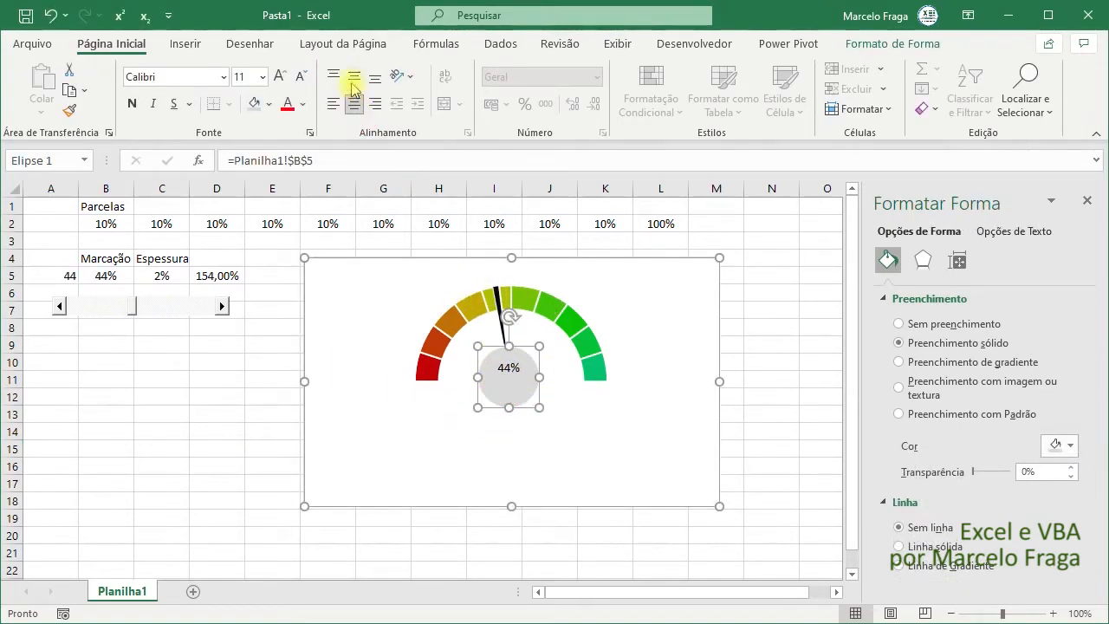
left_click(355, 78)
left_click(279, 76)
left_click(279, 76)
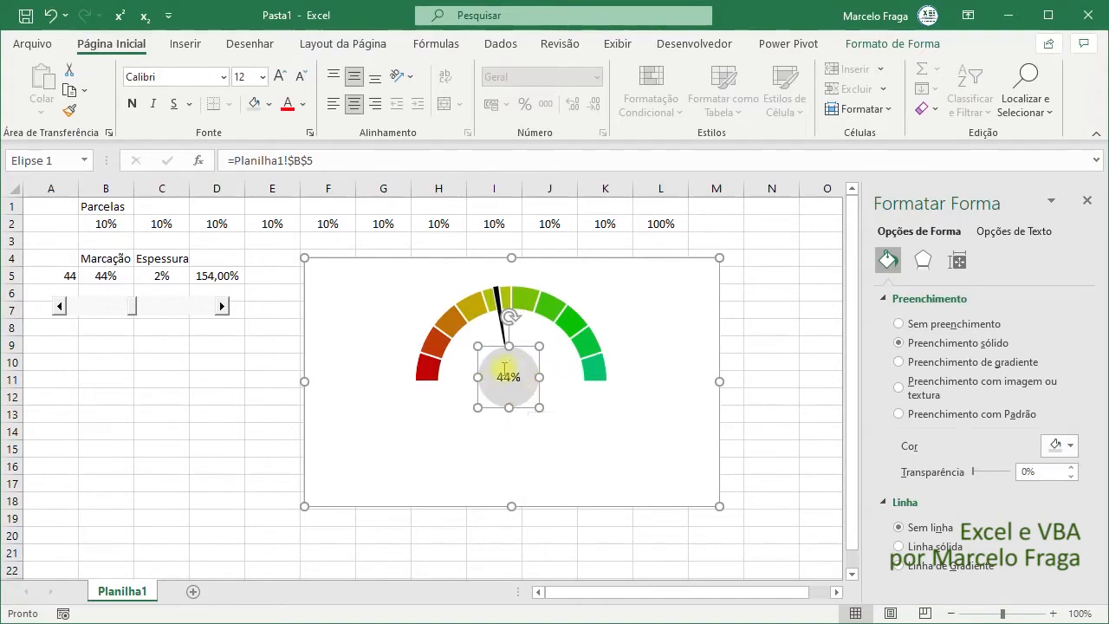
- Allow the circle's text to overflow the shape in its text box properties
left_click(957, 260)
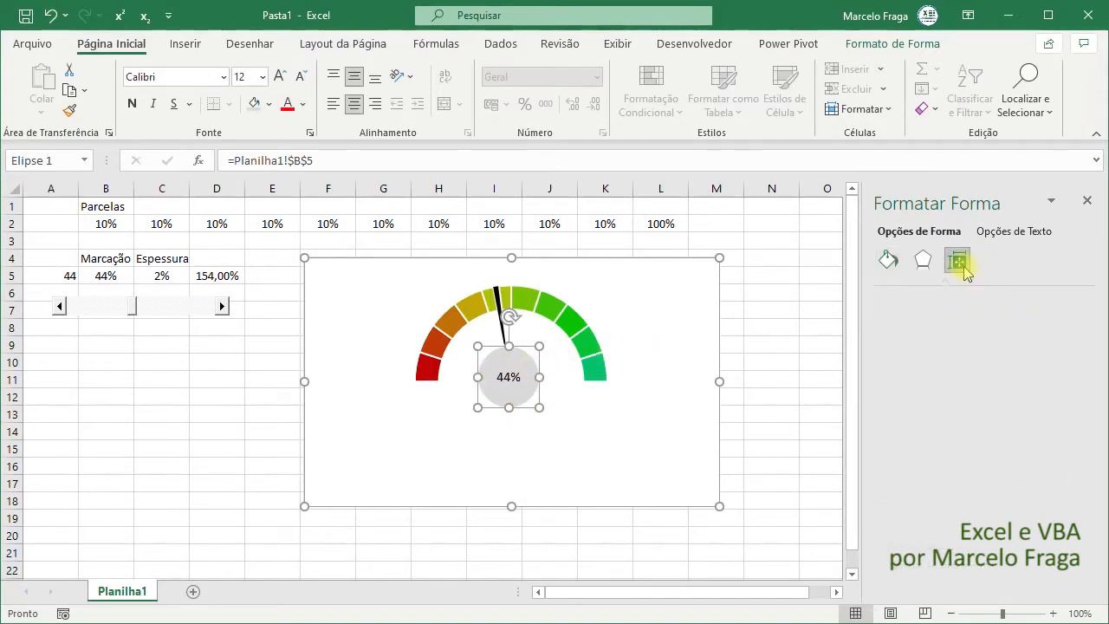
left_click(901, 342)
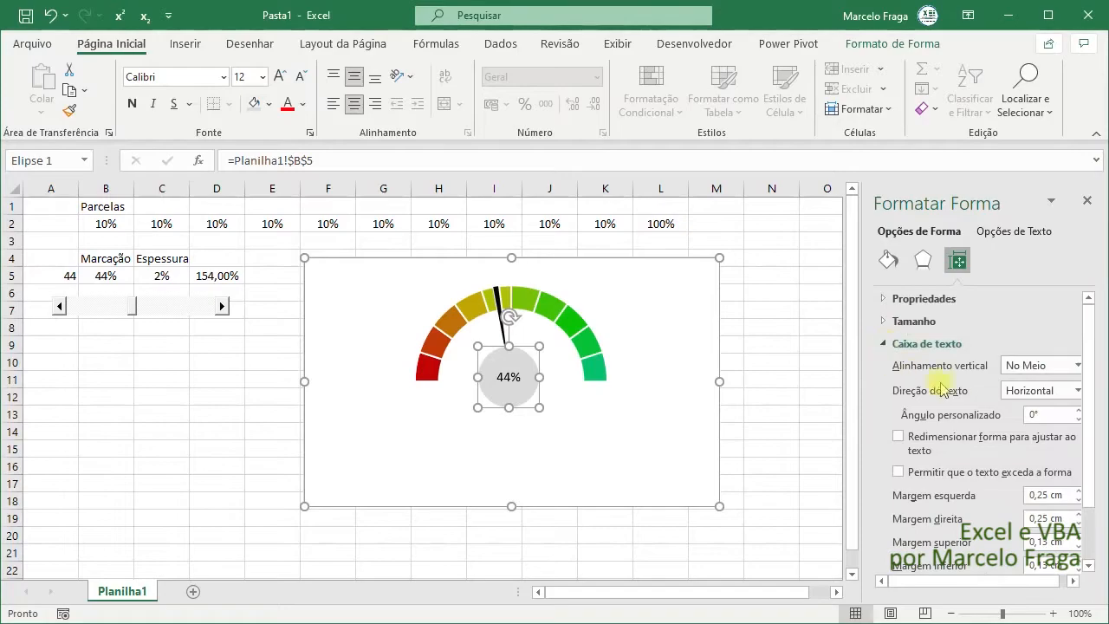
scroll(962, 398, "down", 2)
left_click(916, 408)
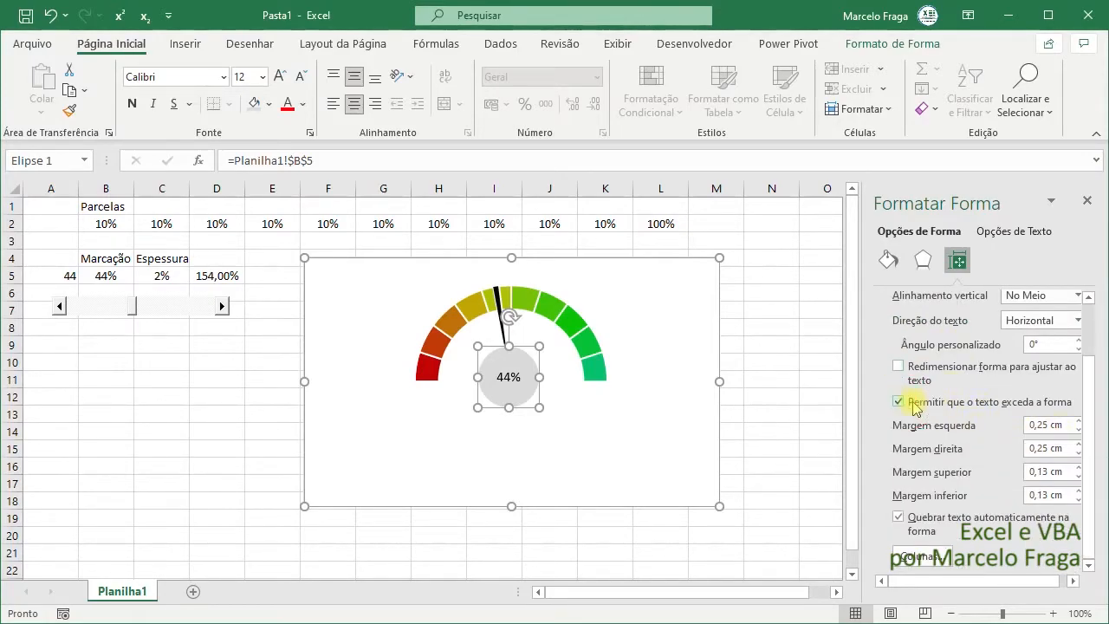
- Set all four text margins of the circle to 0 cm and turn off automatic text wrapping
left_click(1062, 425)
type("0")
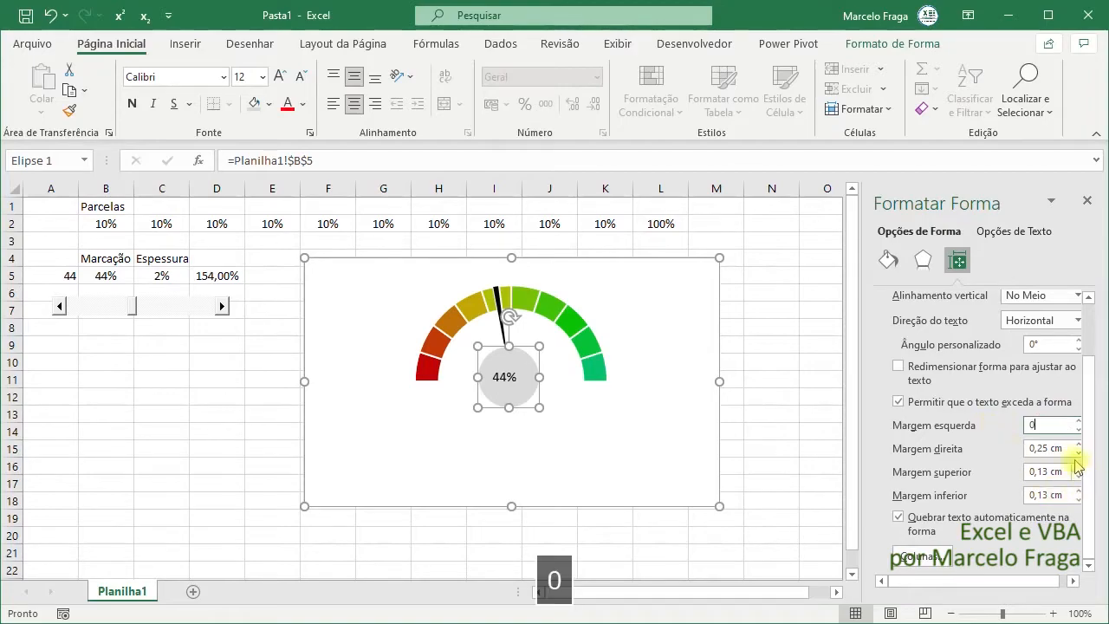
left_click(1068, 448)
type("0")
left_click(1064, 473)
type("0")
left_click(1028, 496)
type("0")
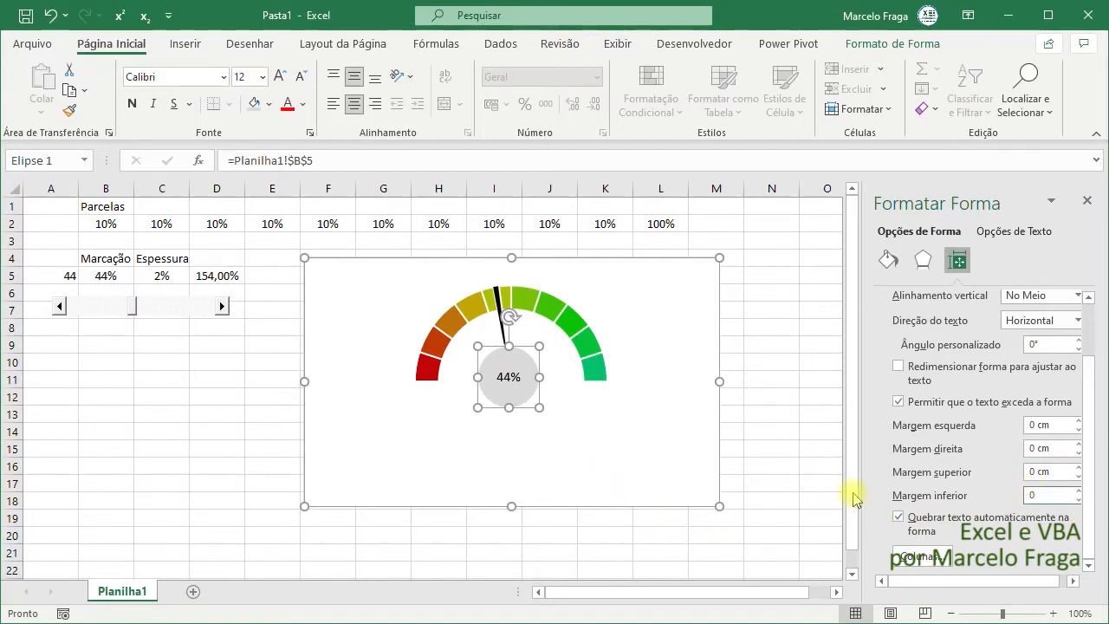
left_click(906, 520)
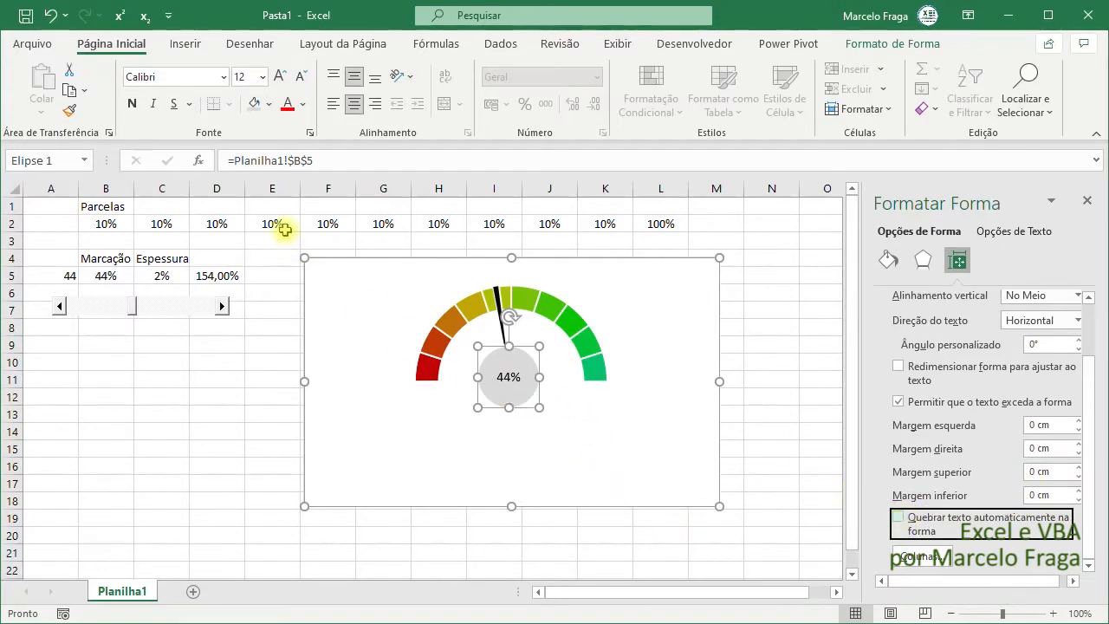
- Enlarge the circle's percentage text to size 18, make it bold, and deselect the circle
left_click(276, 77)
left_click(276, 77)
left_click(131, 103)
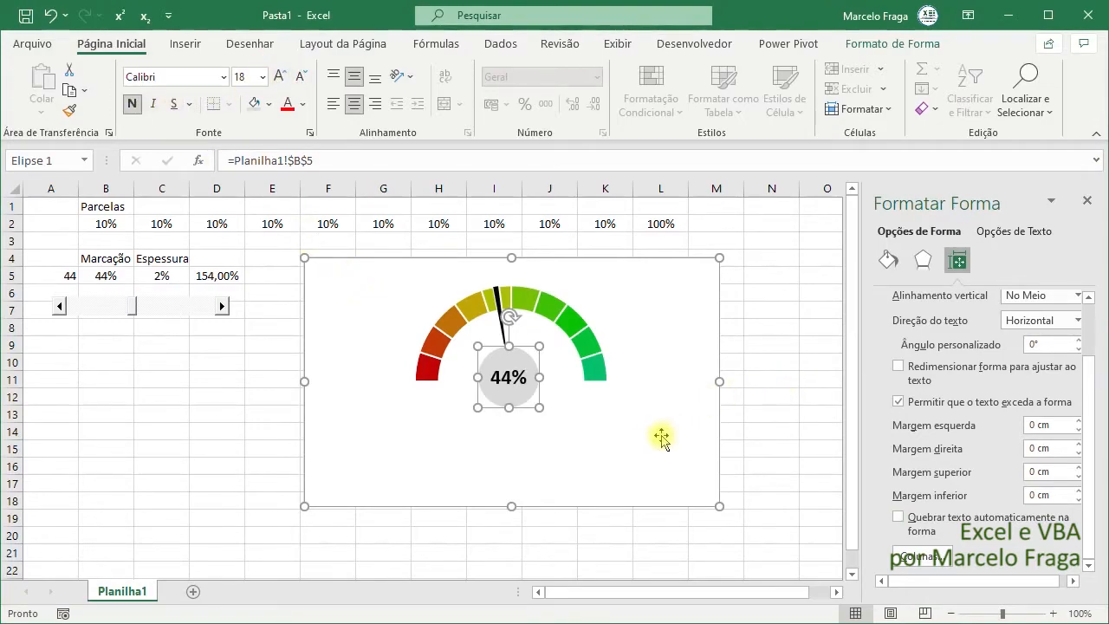
left_click(606, 452)
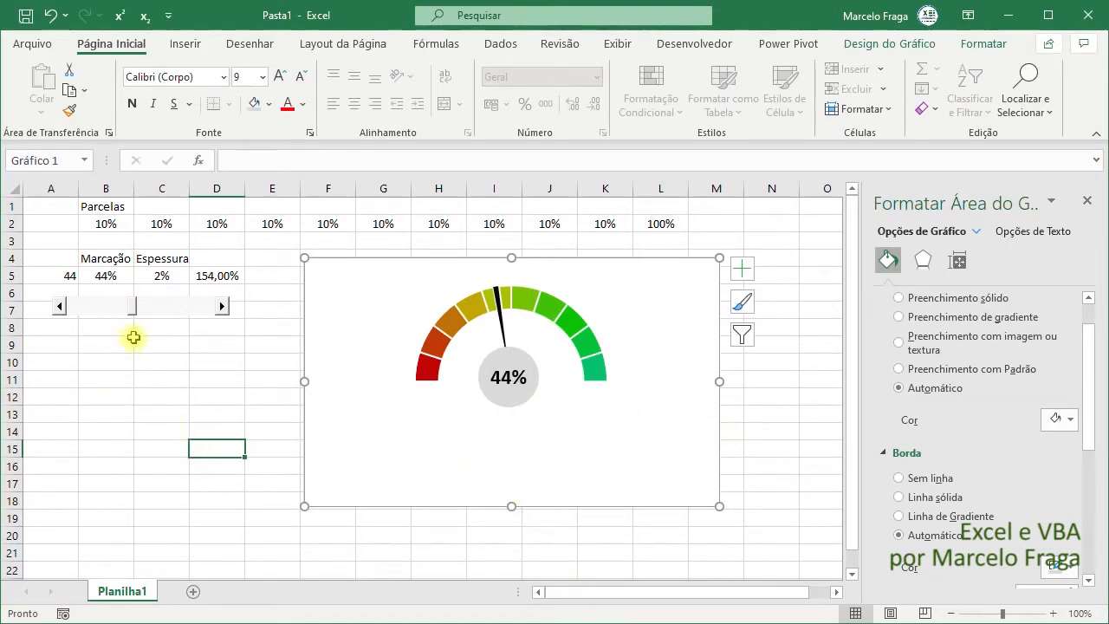
- Test the needle and percentage label by moving the scroll bar to 89 and back to 47
left_click_drag(133, 317, 194, 302)
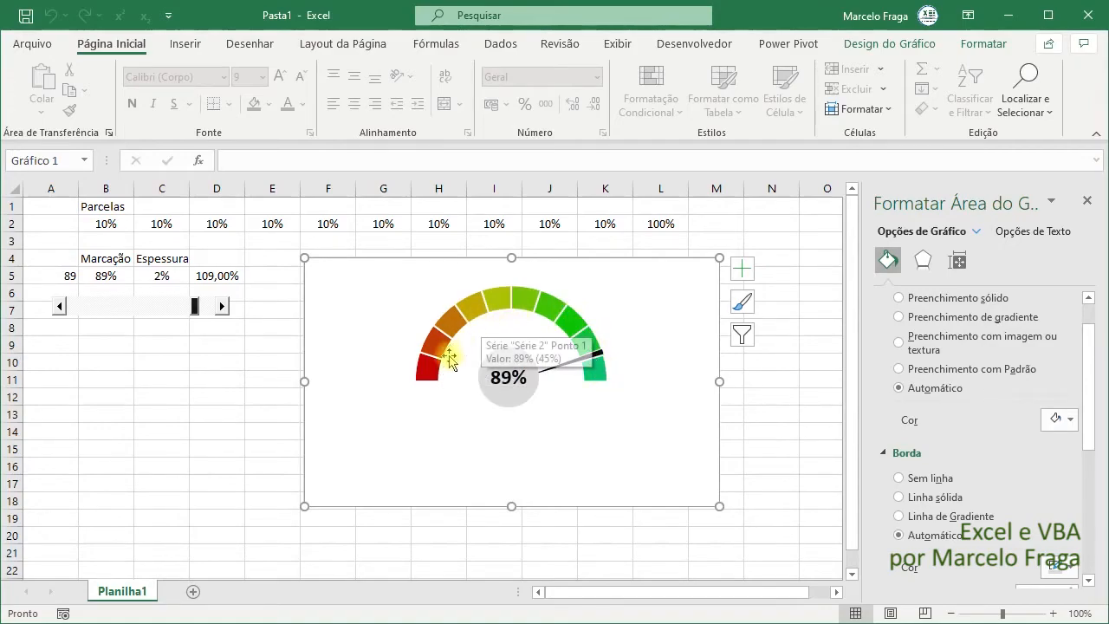
mouse_move(573, 391)
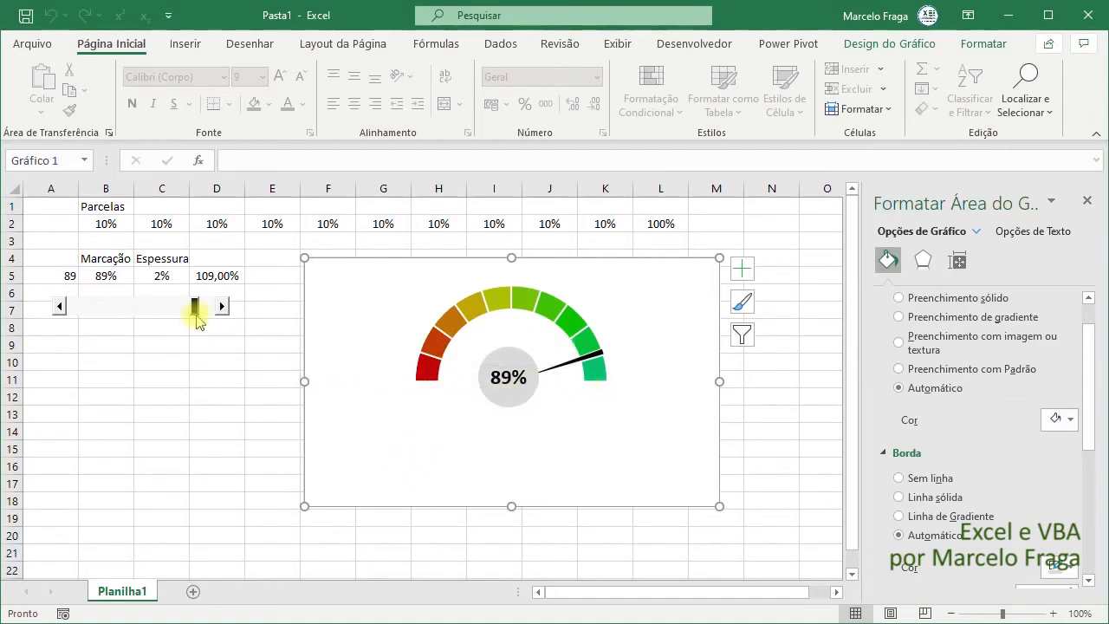
left_click_drag(197, 308, 136, 305)
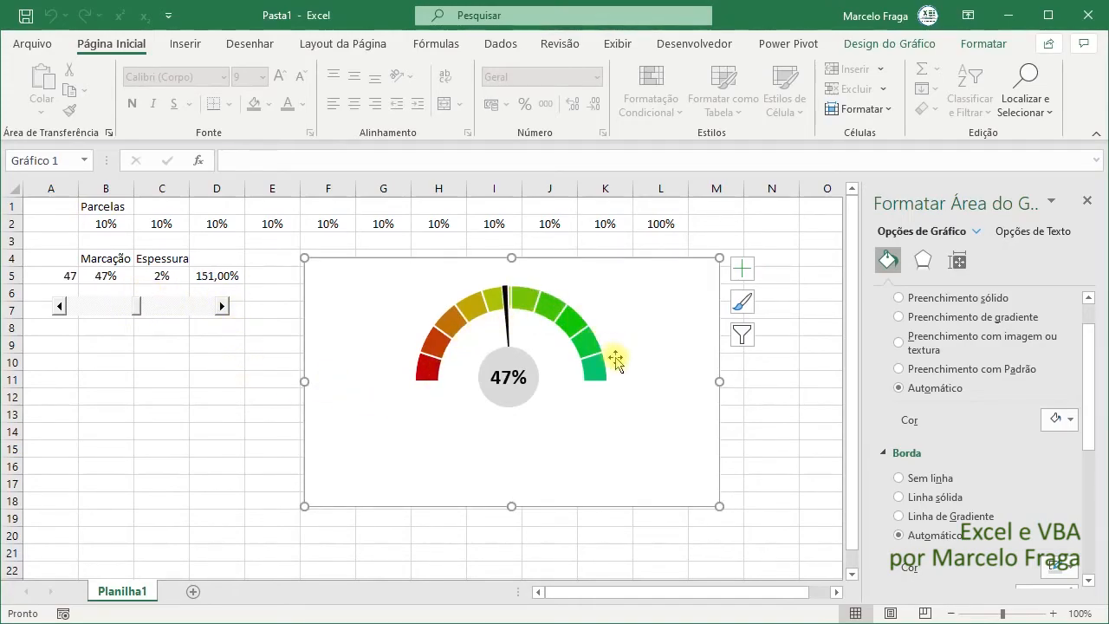